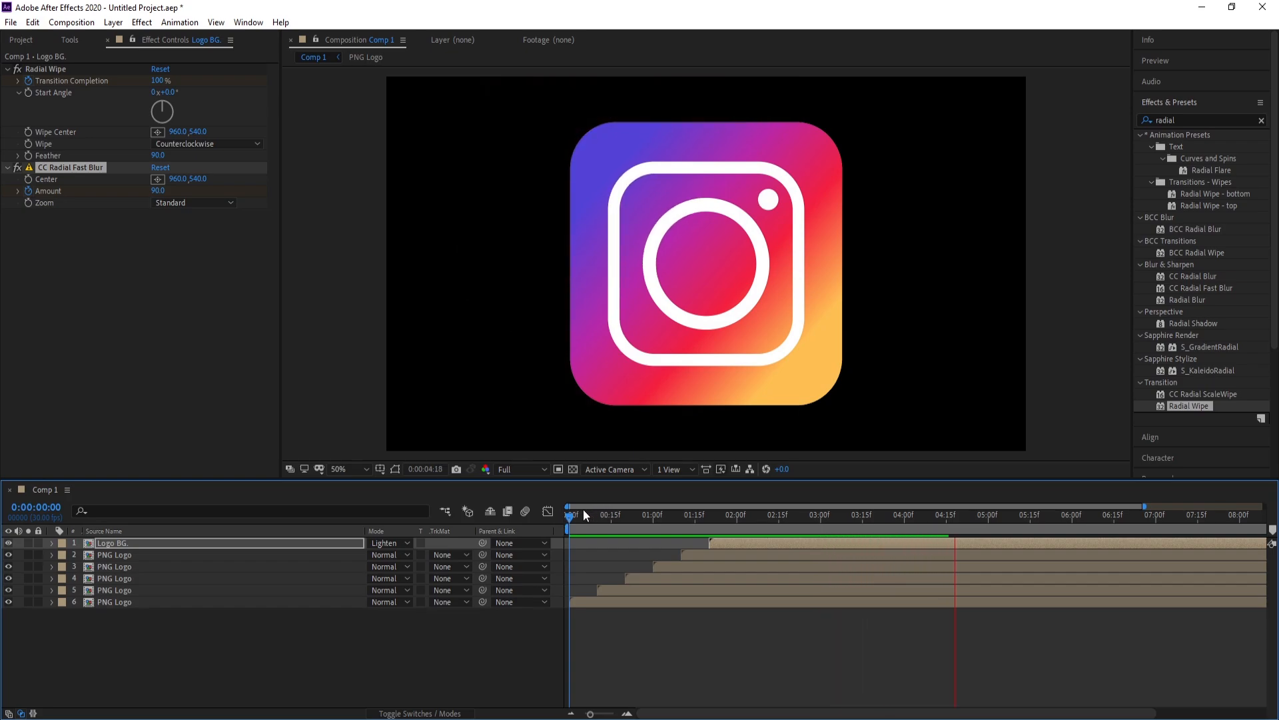
Play back the finished Instagram logo animation in Comp 1.
key("space")
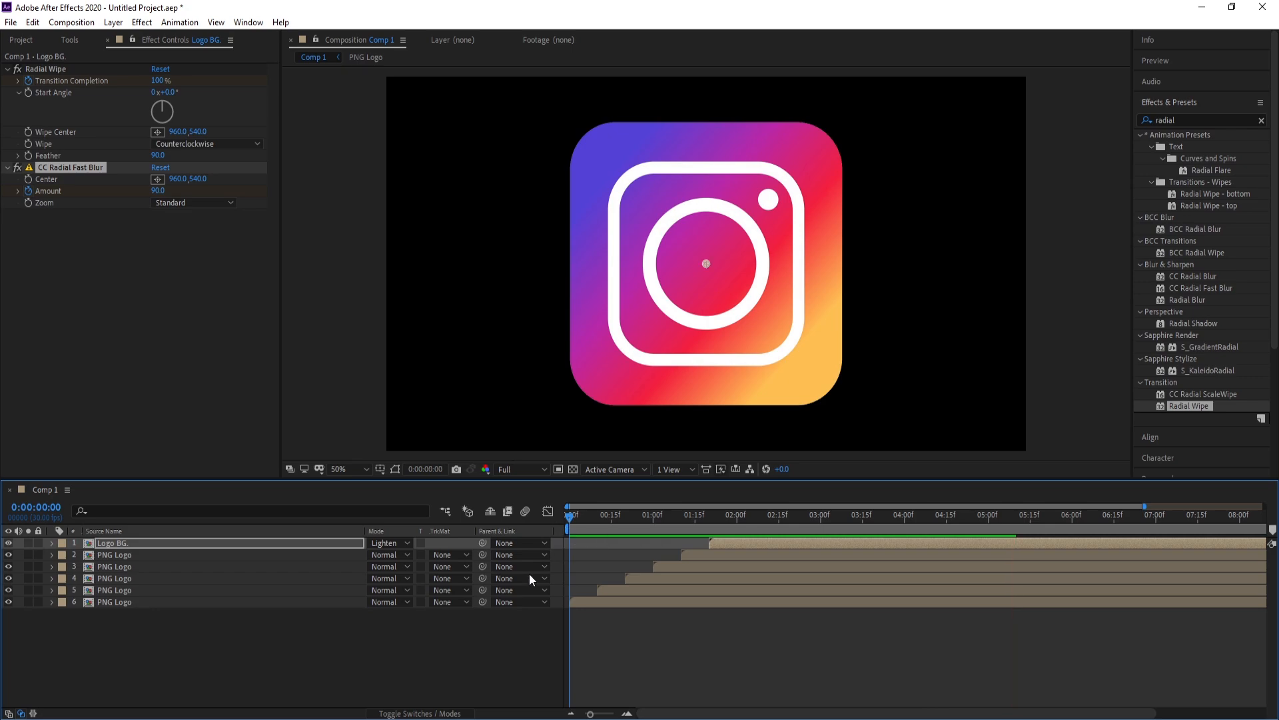
key("space")
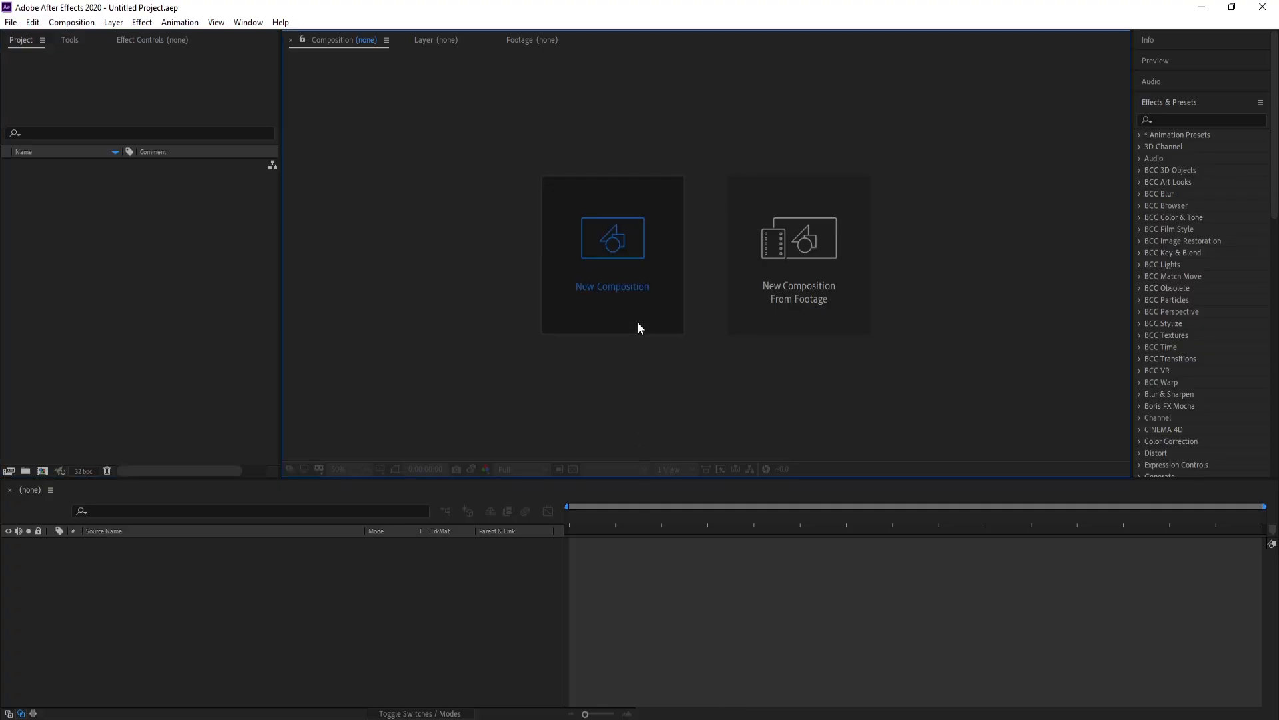
Create a composition named Comp 1 at 1920 x 1080 px, 30 frames per second and 10 seconds long.
left_click(638, 323)
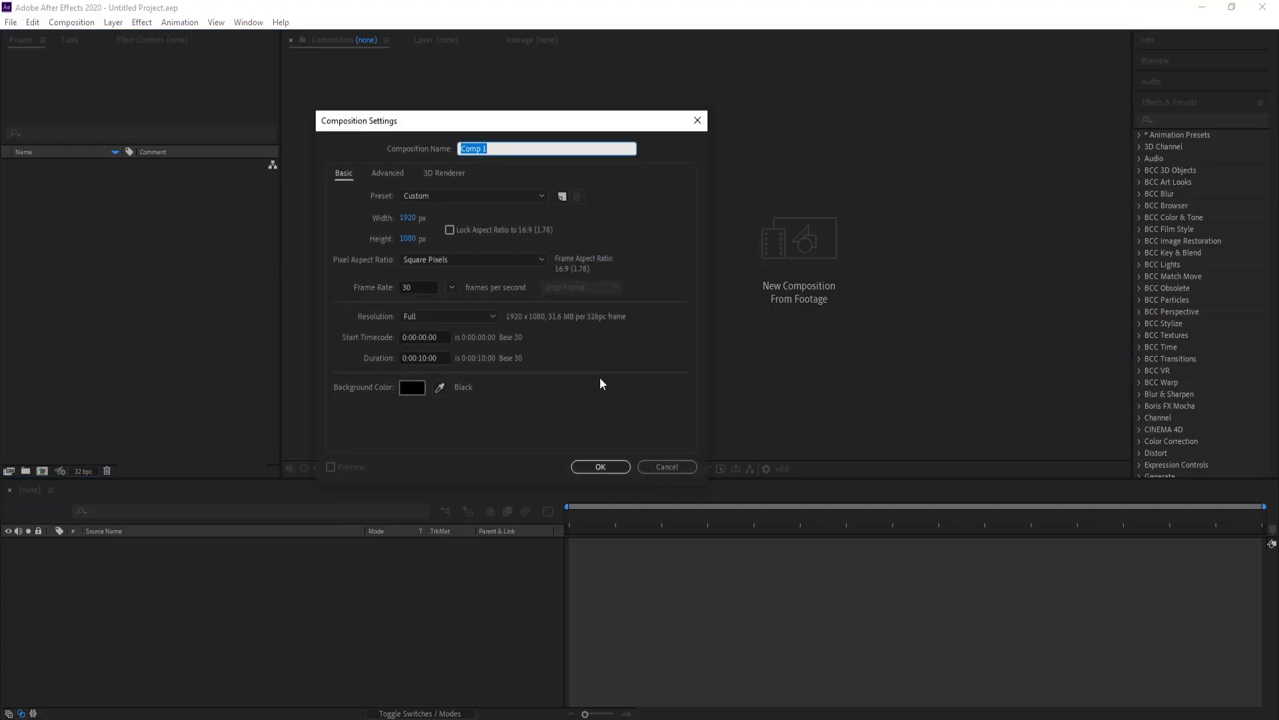
left_click(423, 288)
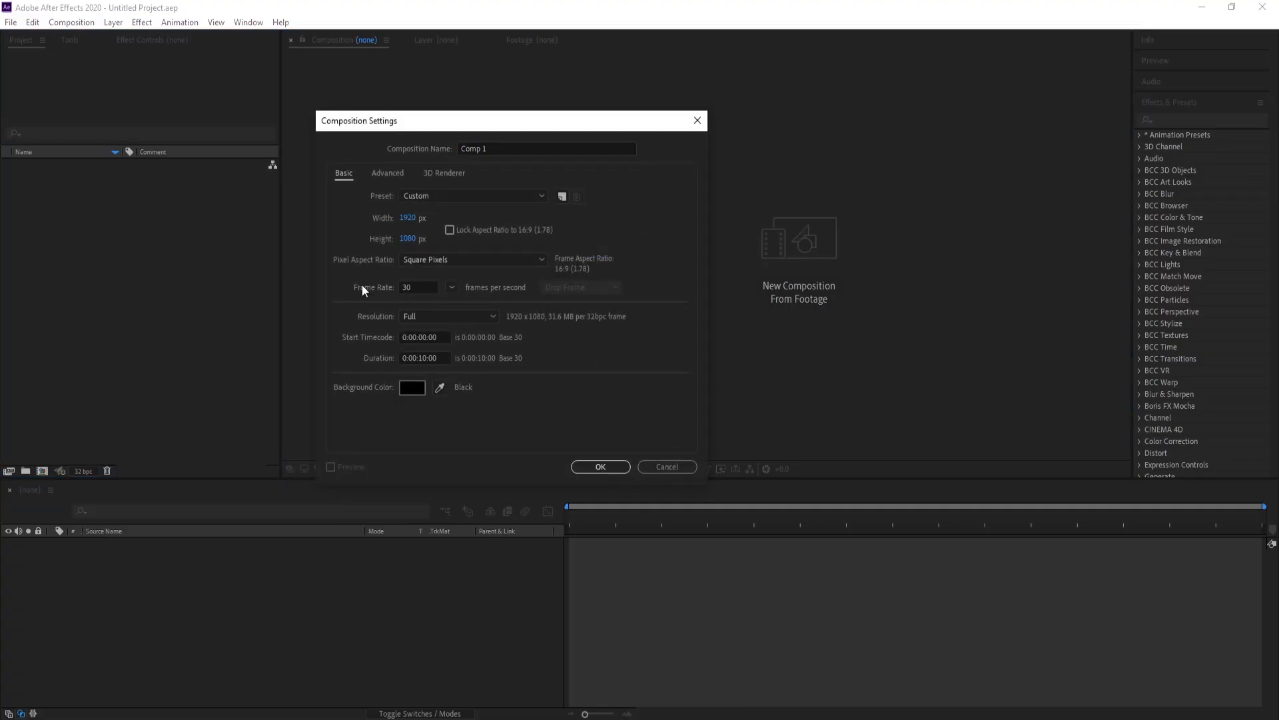
left_click(605, 472)
Import the PNG Logo image from folder 107 and add it to Comp 1 as a layer.
left_click(12, 22)
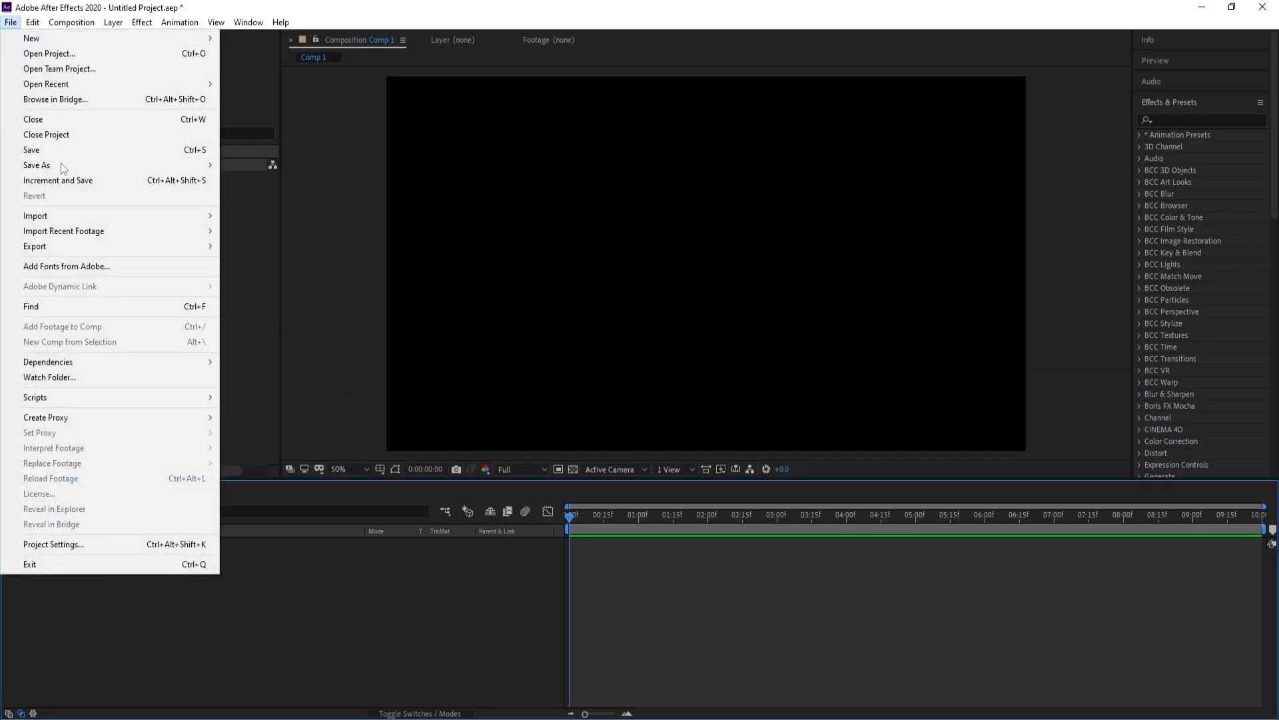
mouse_move(106, 215)
left_click(270, 219)
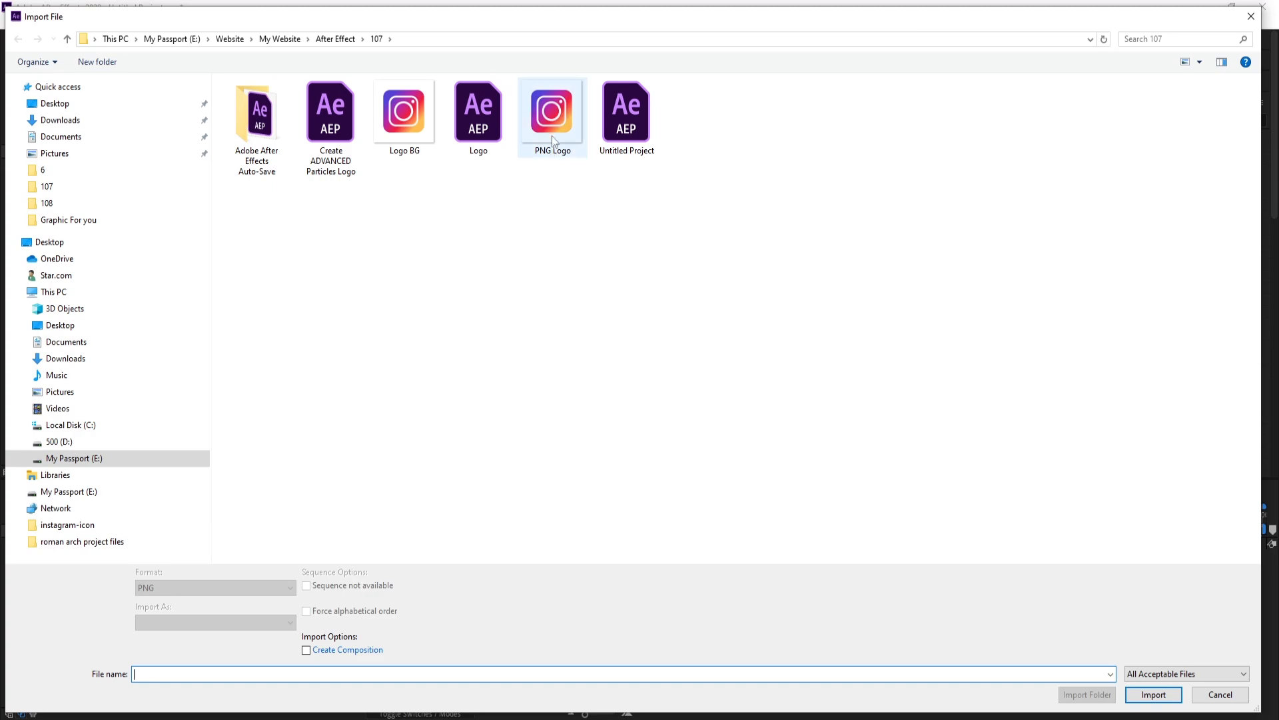
double_click(554, 124)
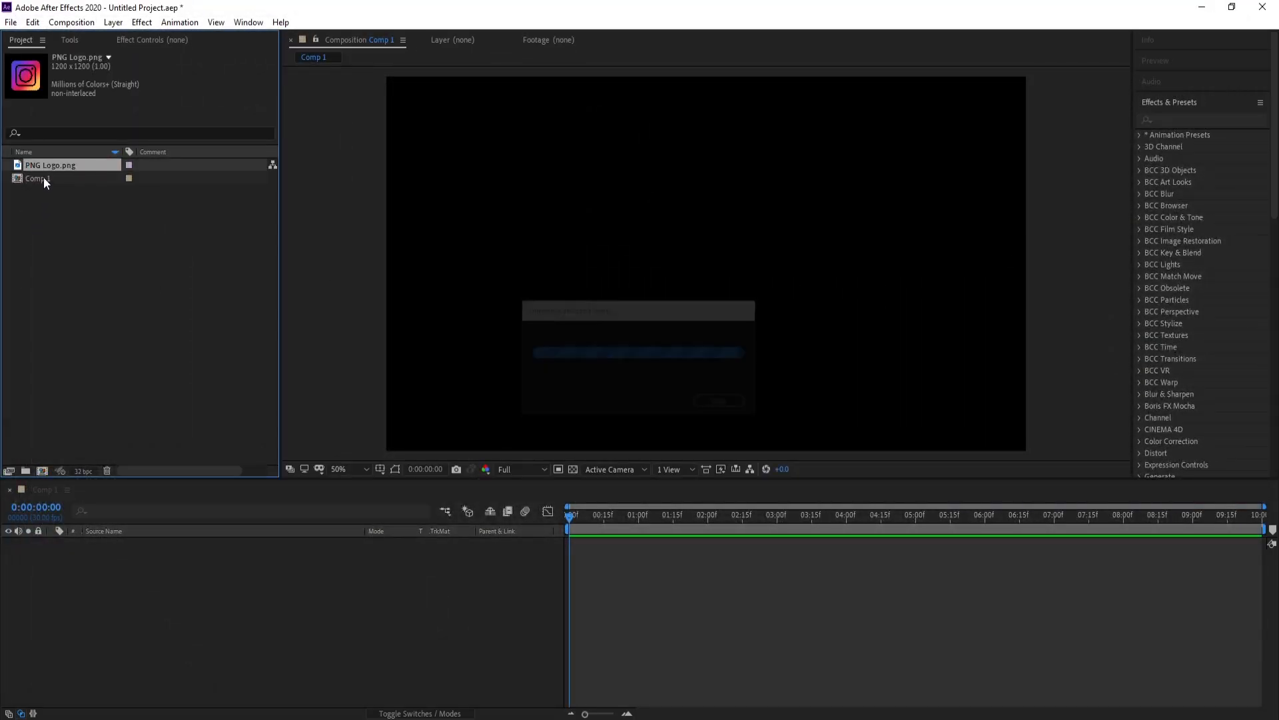
left_click_drag(44, 165, 171, 582)
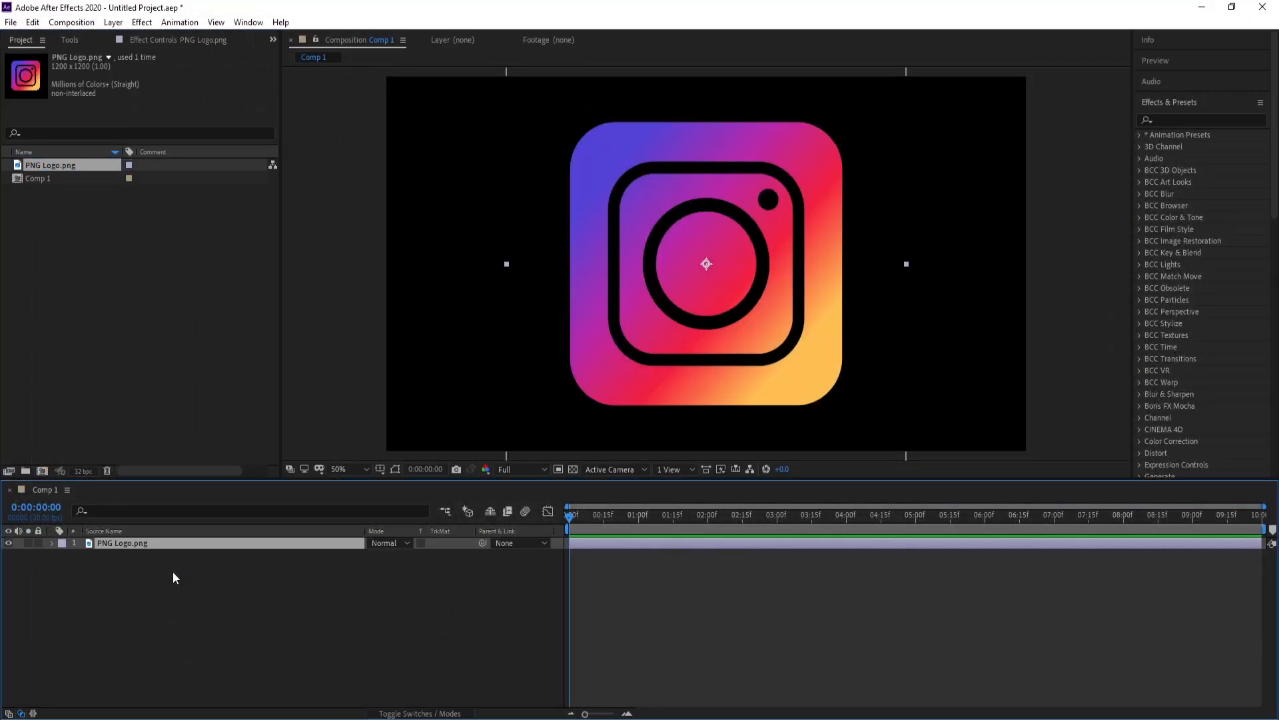
Pre-compose the PNG Logo.png layer as "PNG Logo", moving all attributes into the new composition.
right_click(130, 543)
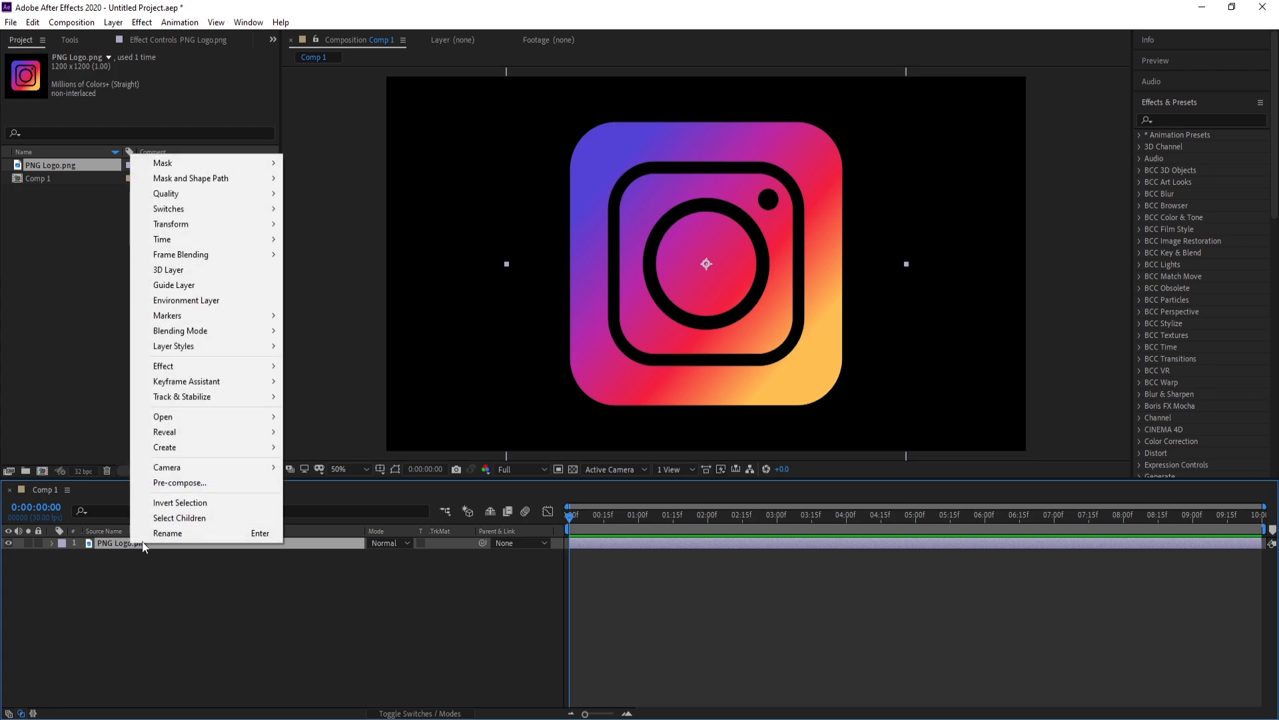
left_click(185, 484)
left_click_drag(613, 314, 571, 314)
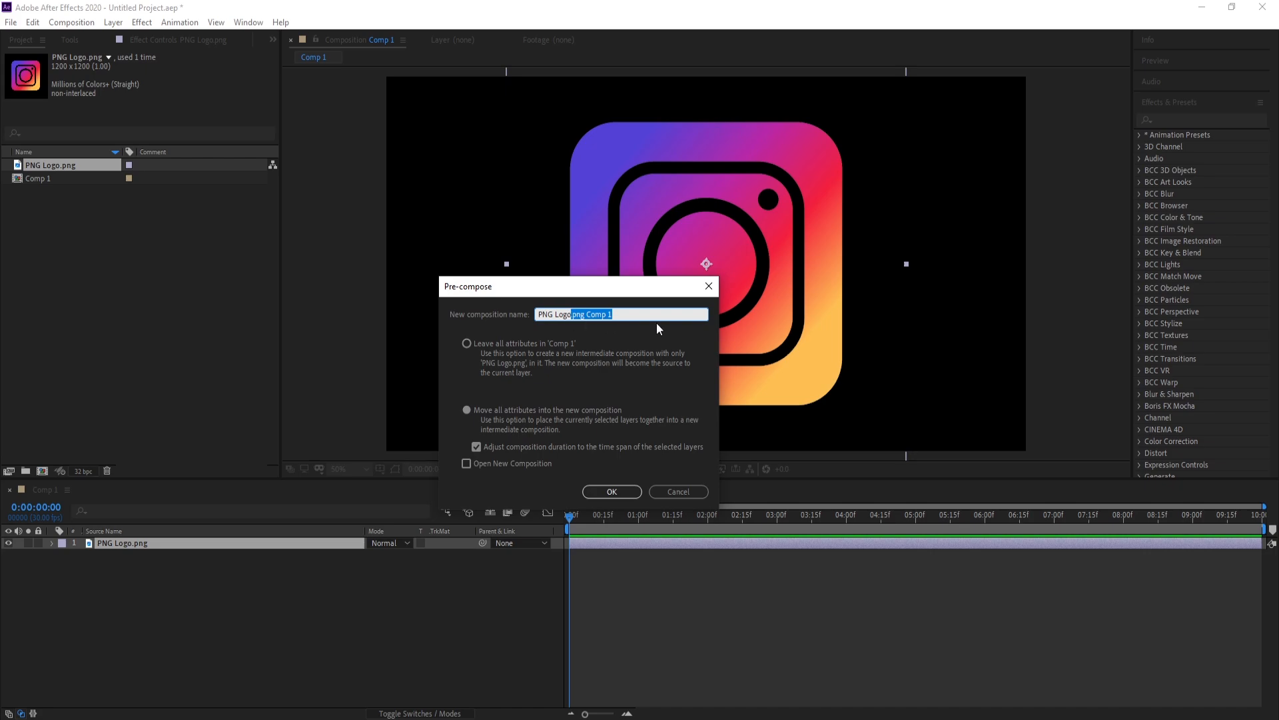
key("BackSpace")
left_click(613, 493)
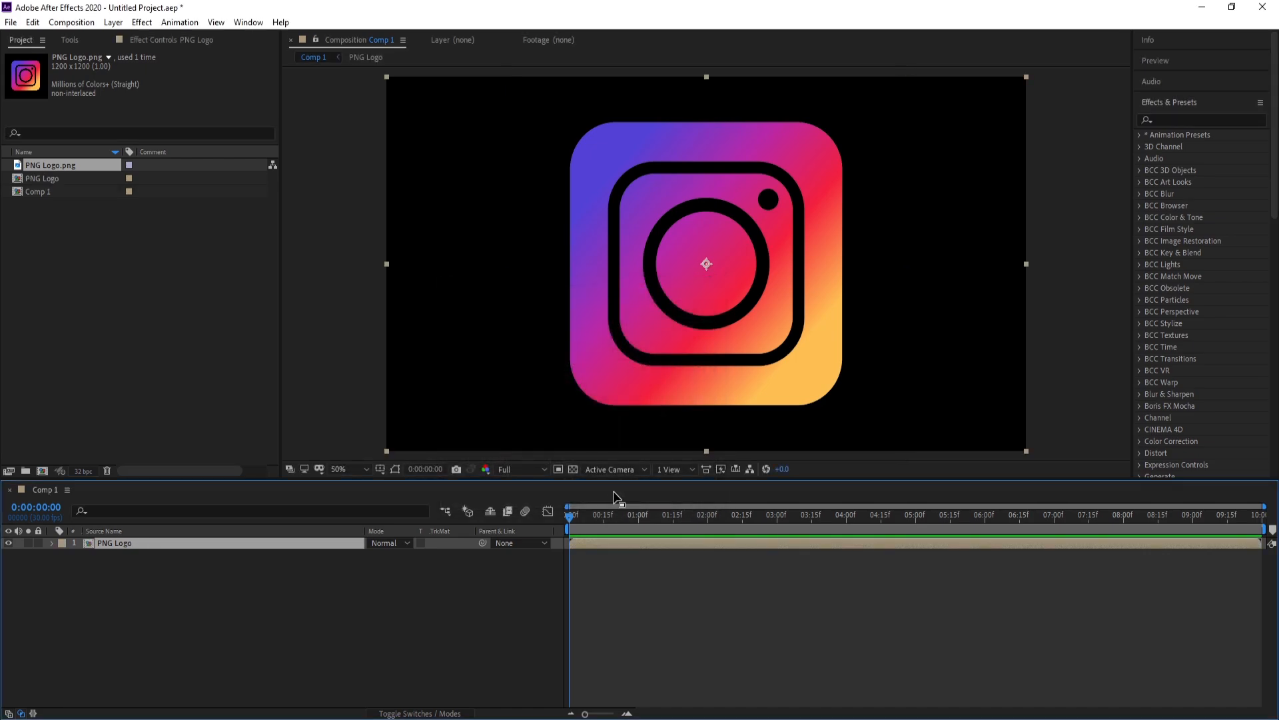
Auto-trace the PNG Logo layer into masks from the current frame's alpha channel, with a 1-pixel blur.
left_click(394, 470)
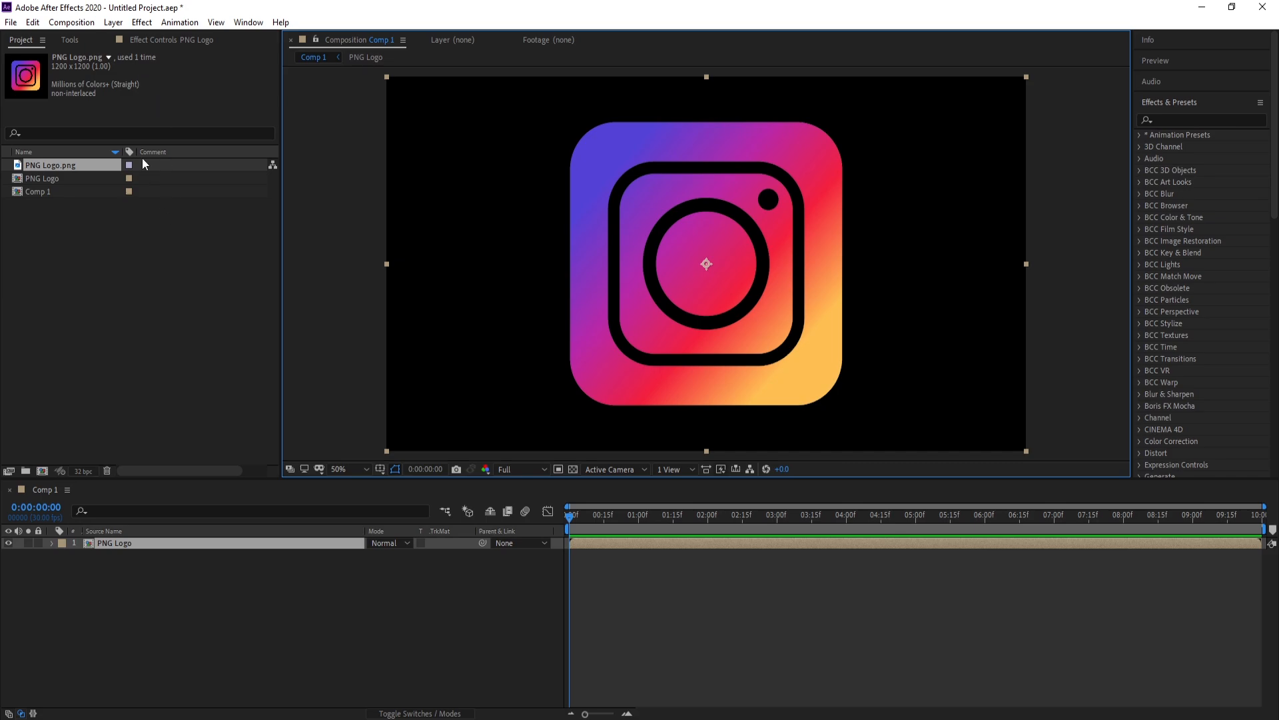
left_click(113, 22)
left_click(163, 465)
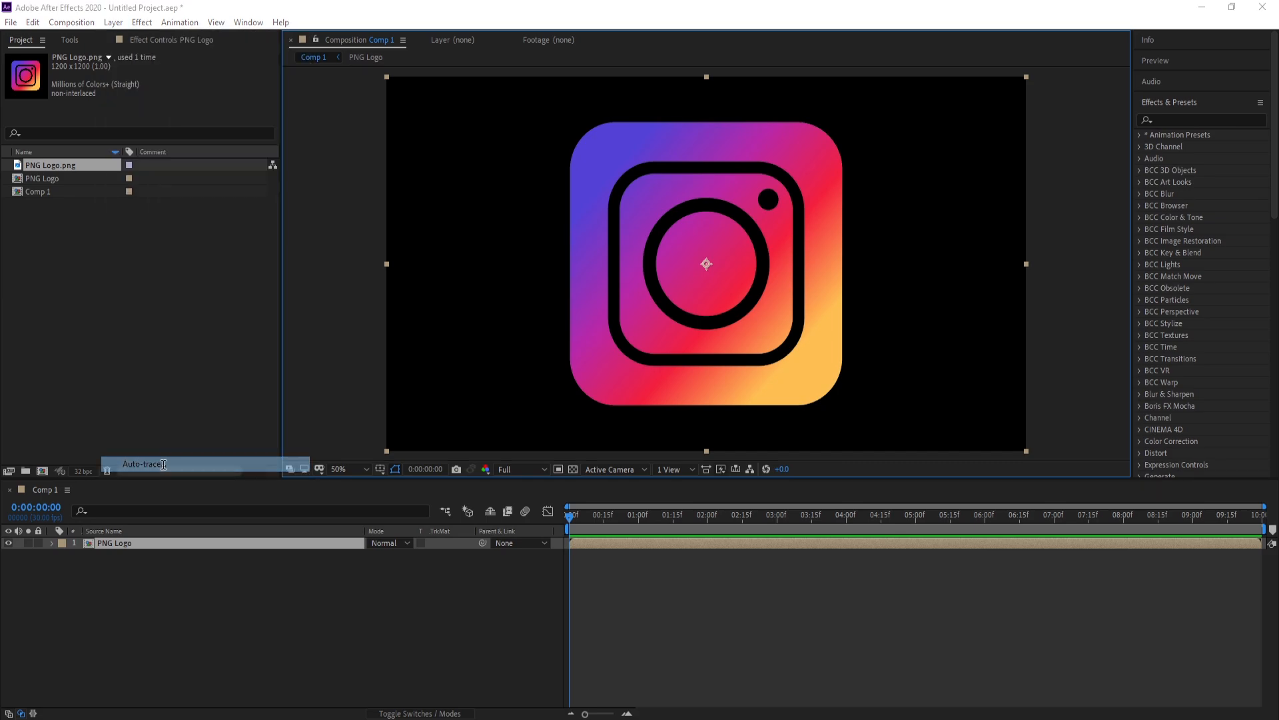
left_click_drag(327, 139, 380, 142)
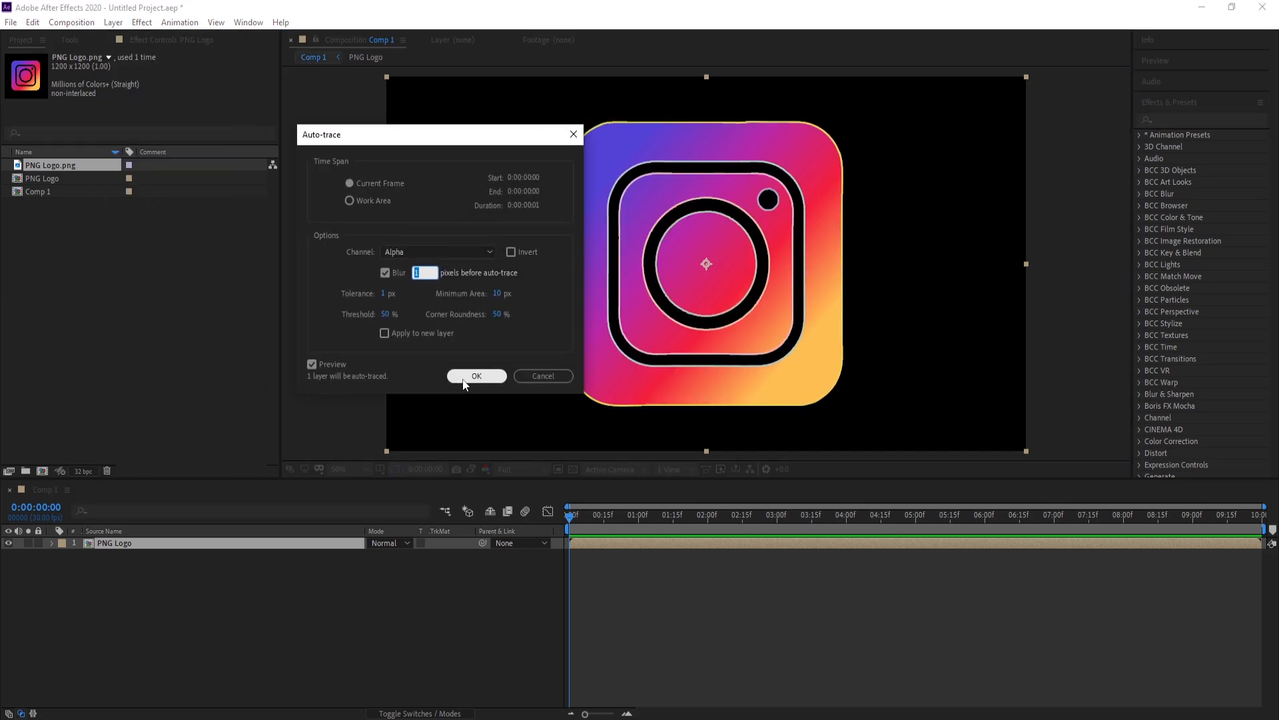
left_click(465, 377)
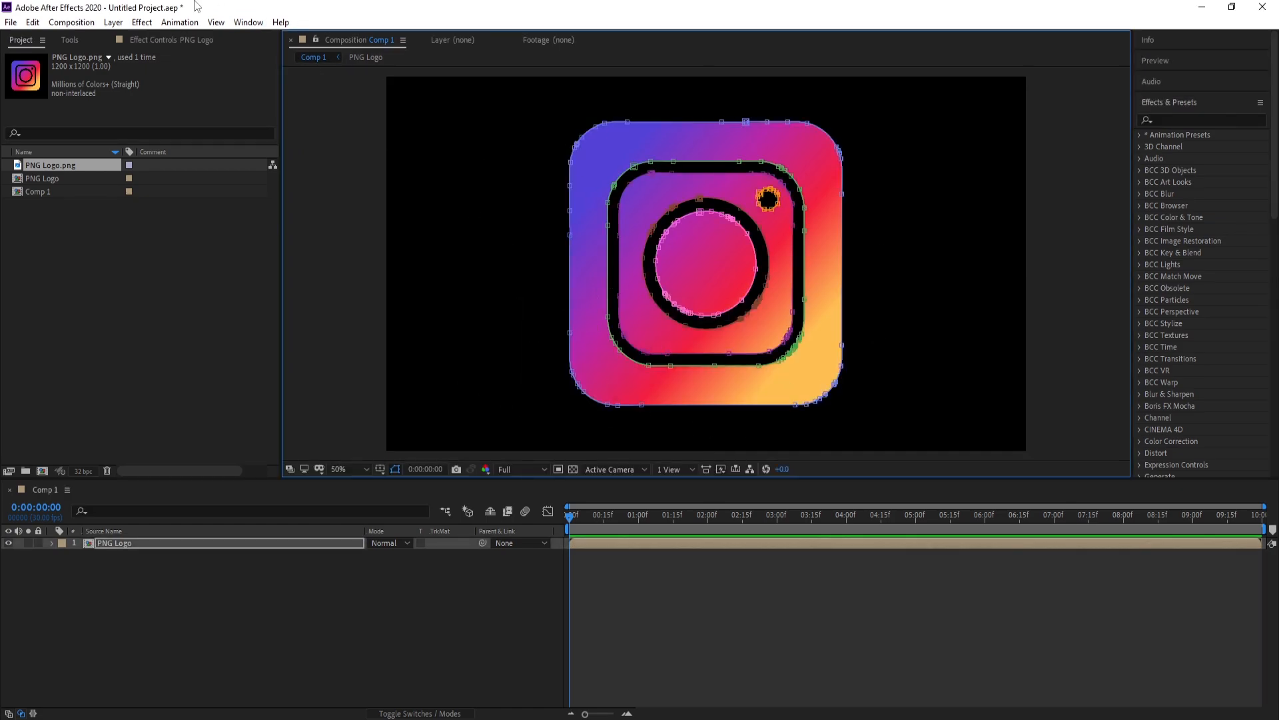
Apply the Video Copilot Saber effect to the PNG Logo layer and hide the mask outlines in the viewer.
left_click(142, 21)
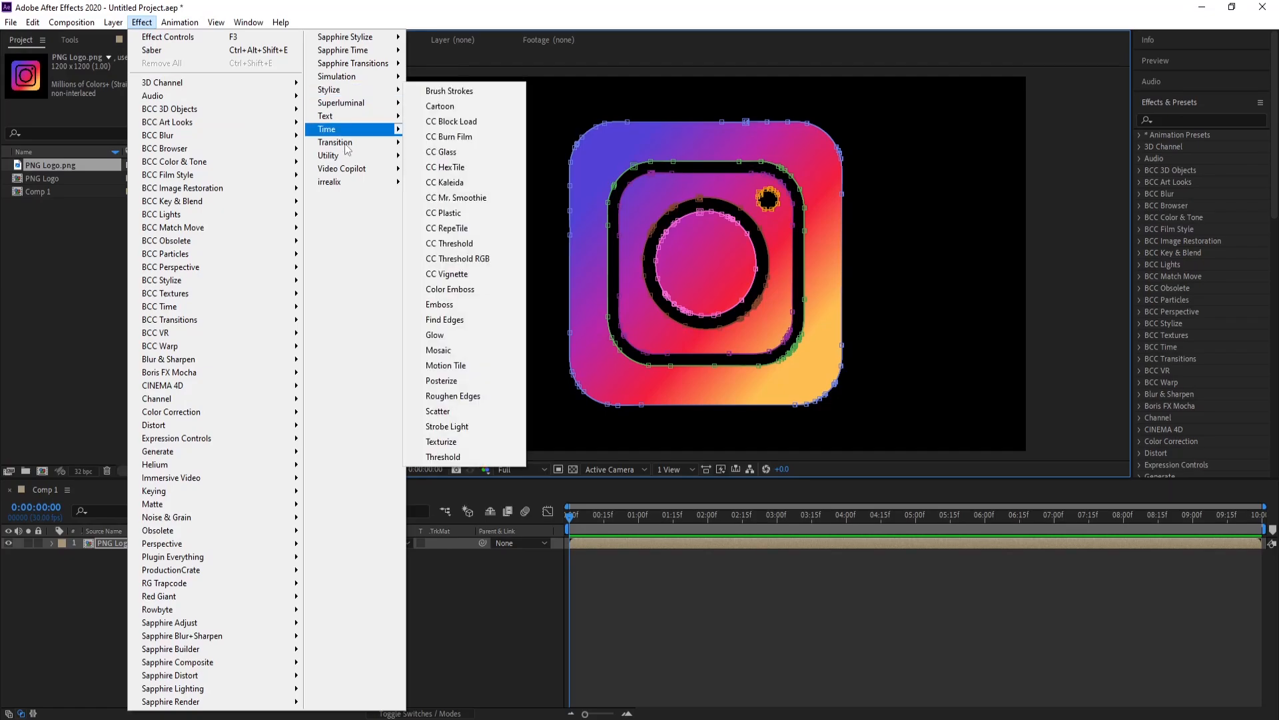
mouse_move(347, 169)
left_click(472, 206)
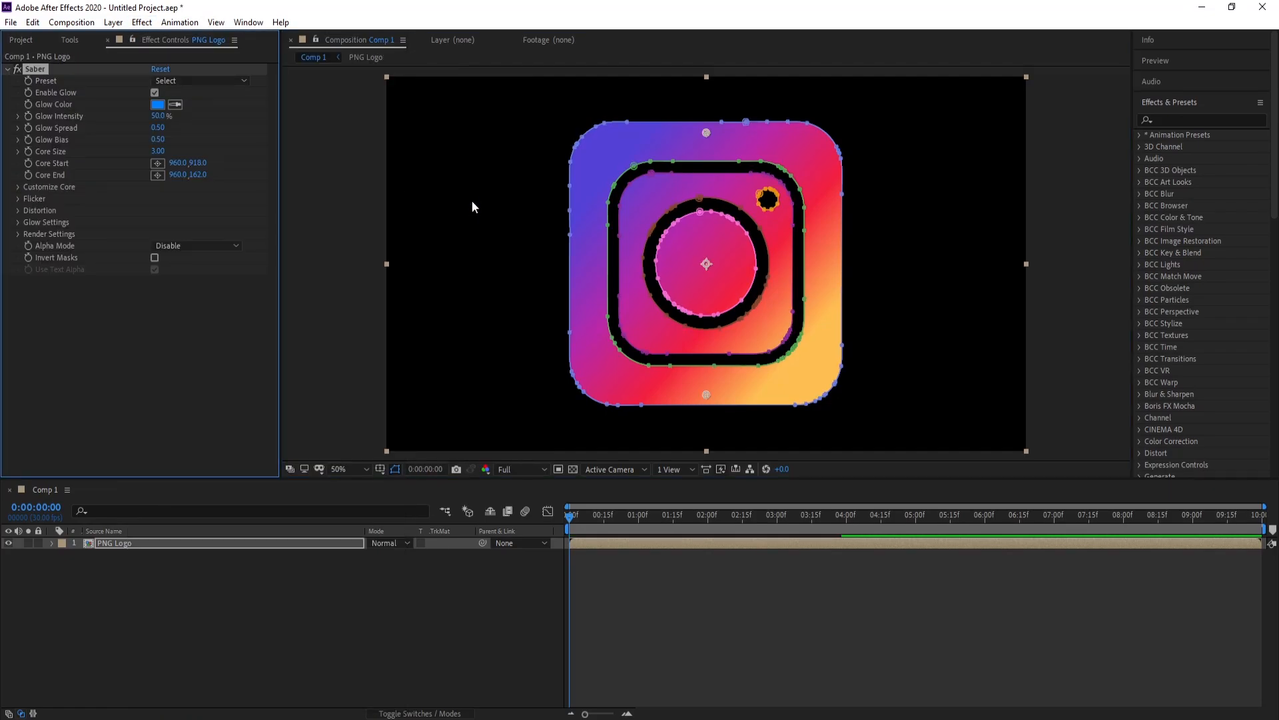
left_click(399, 469)
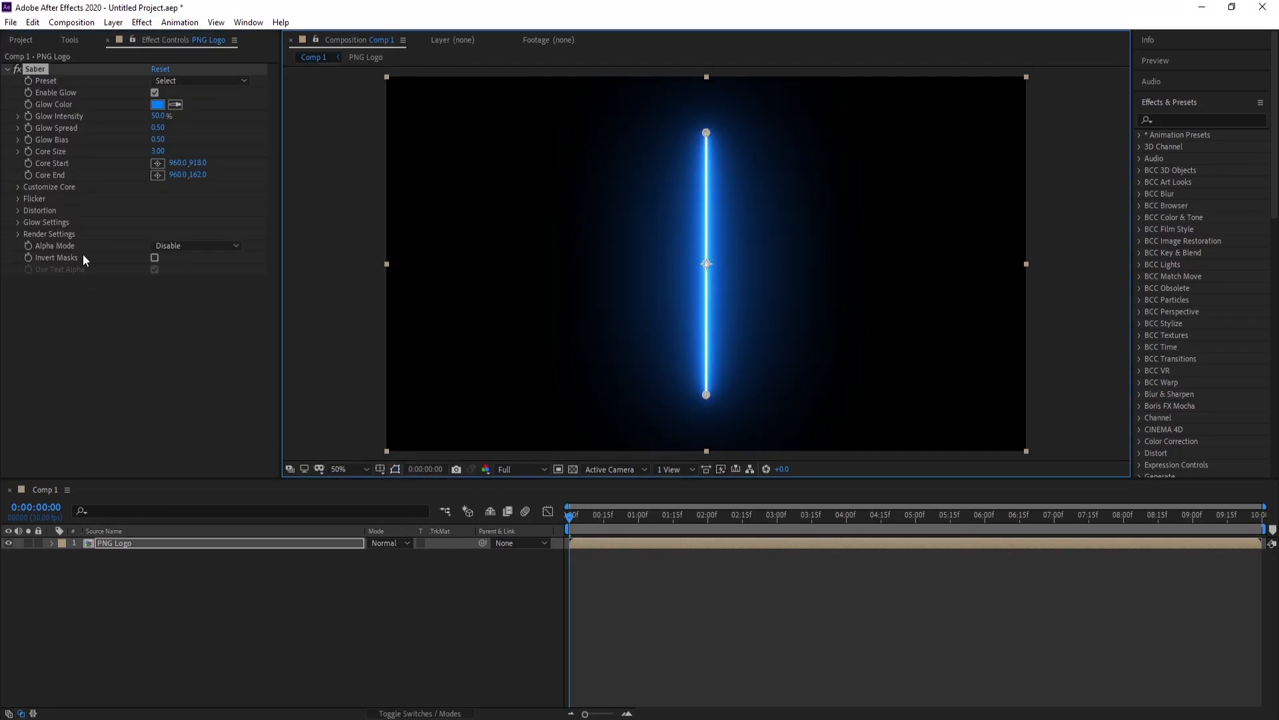
Change the Saber core type to Layer Masks.
left_click(18, 188)
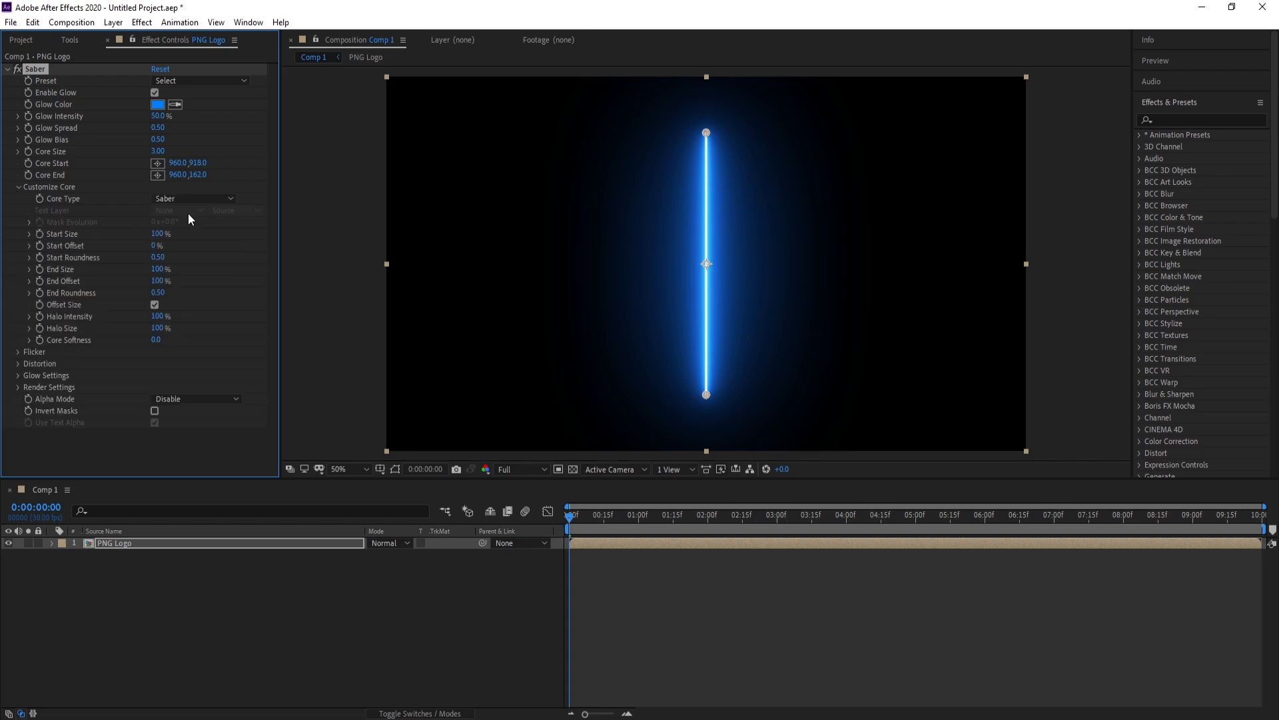
left_click(196, 199)
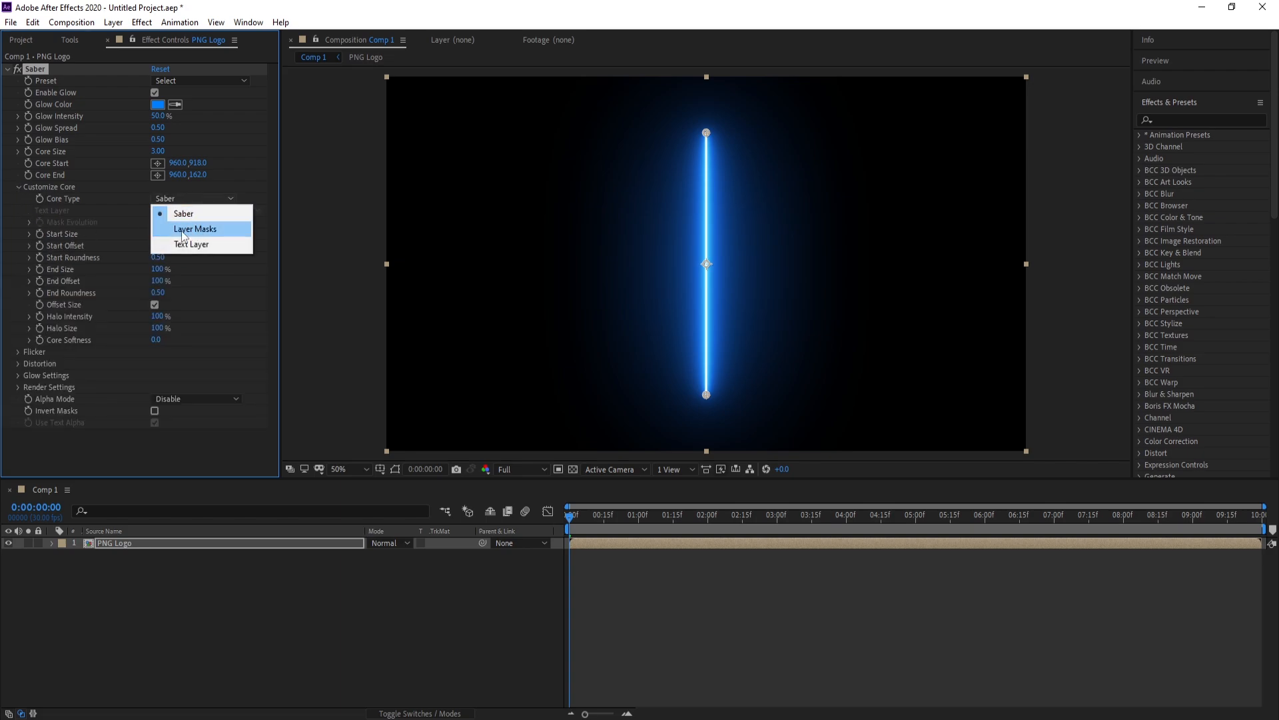
left_click(181, 229)
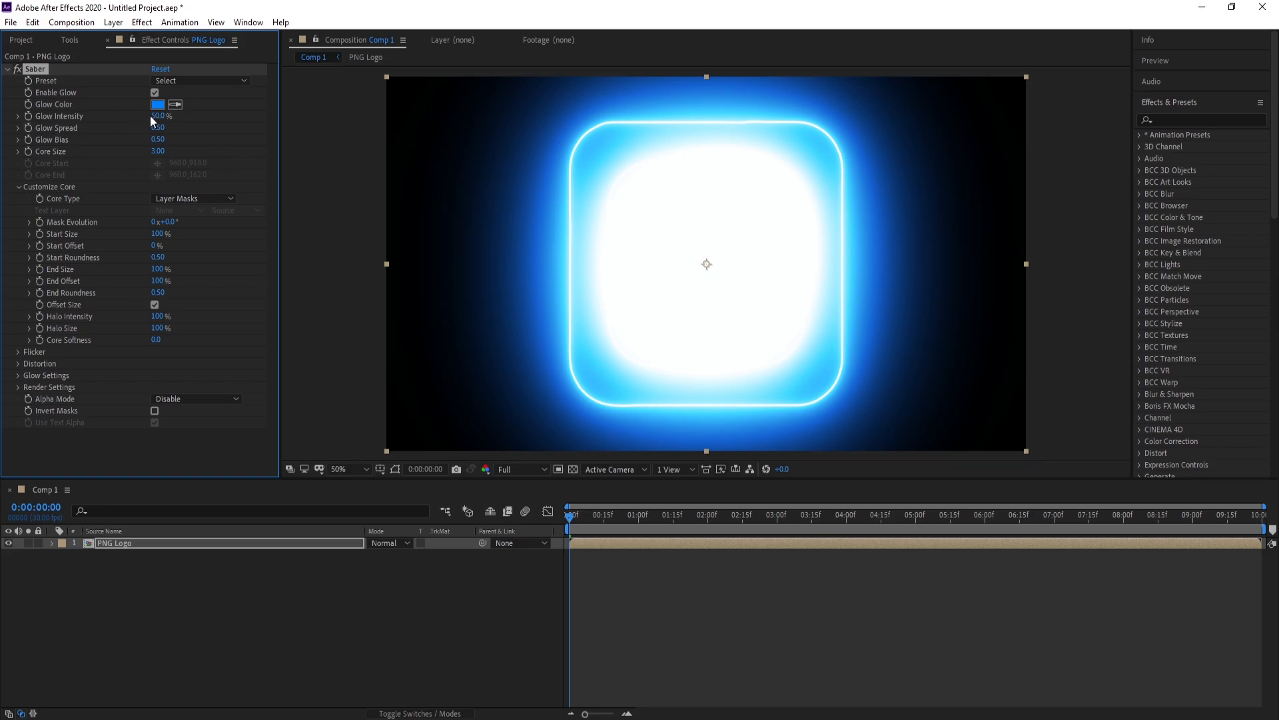
Reduce the Saber glow intensity to 30% and set its core size to 2.
mouse_move(150, 115)
left_mouse_down()
mouse_move(136, 120)
mouse_move(147, 121)
left_mouse_up()
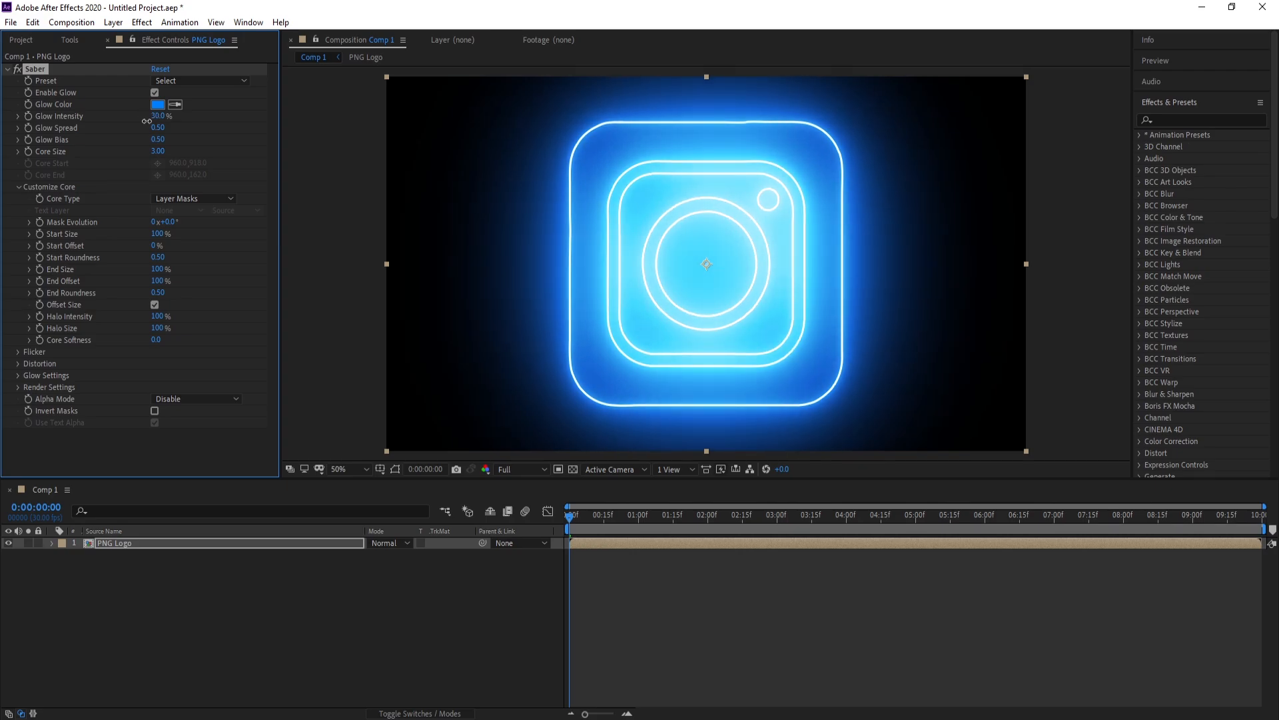
left_click(157, 151)
type("2")
key("Return")
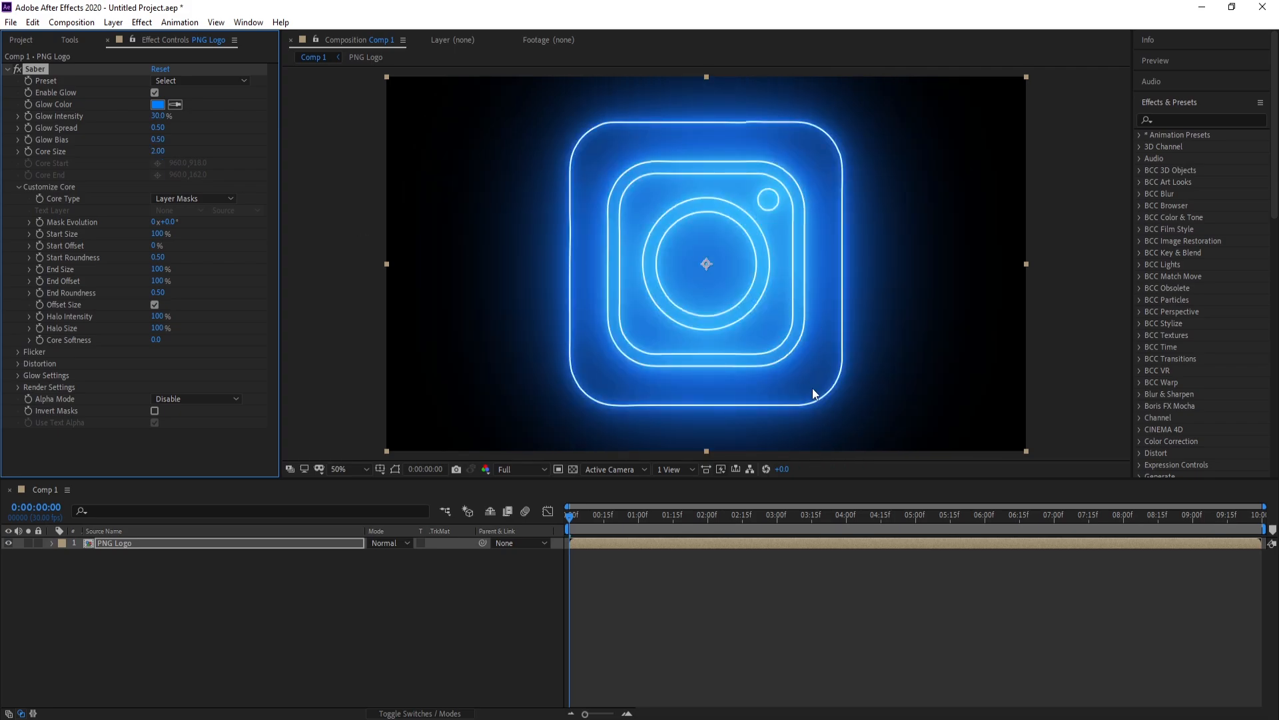
Set the Saber start size to 125% with the playhead at the start of the composition.
left_click(563, 521)
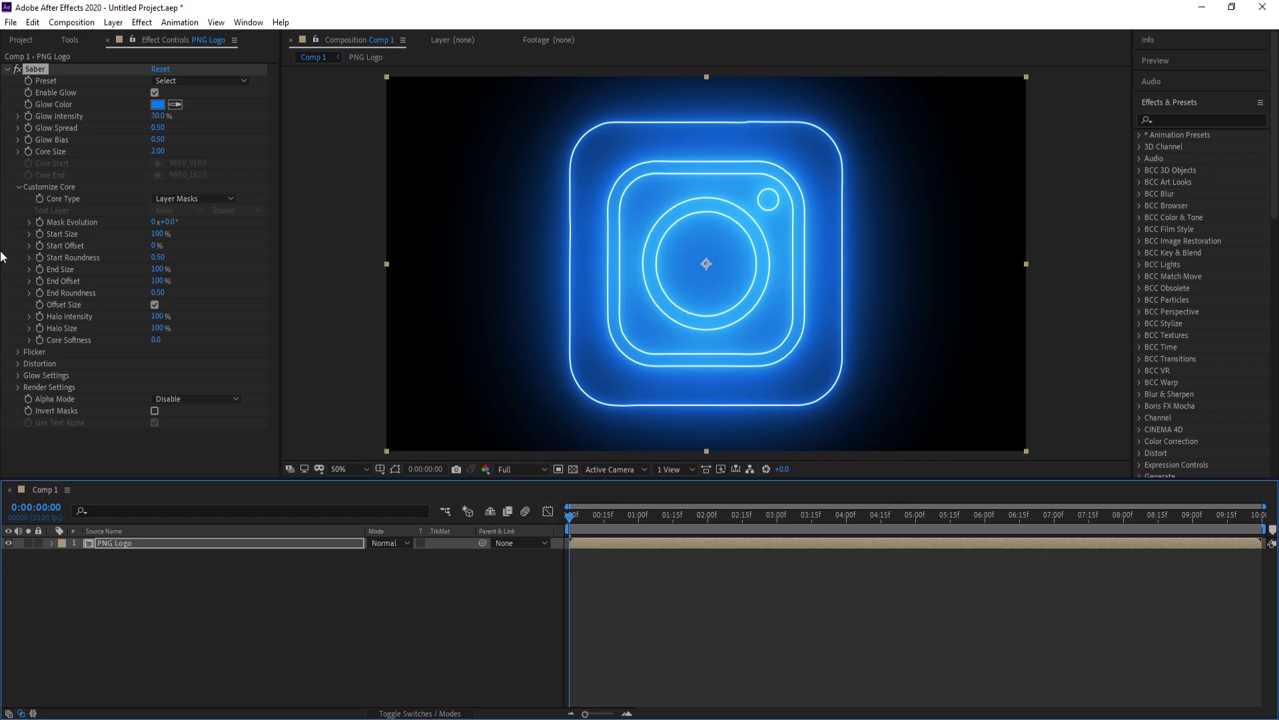
left_click(158, 234)
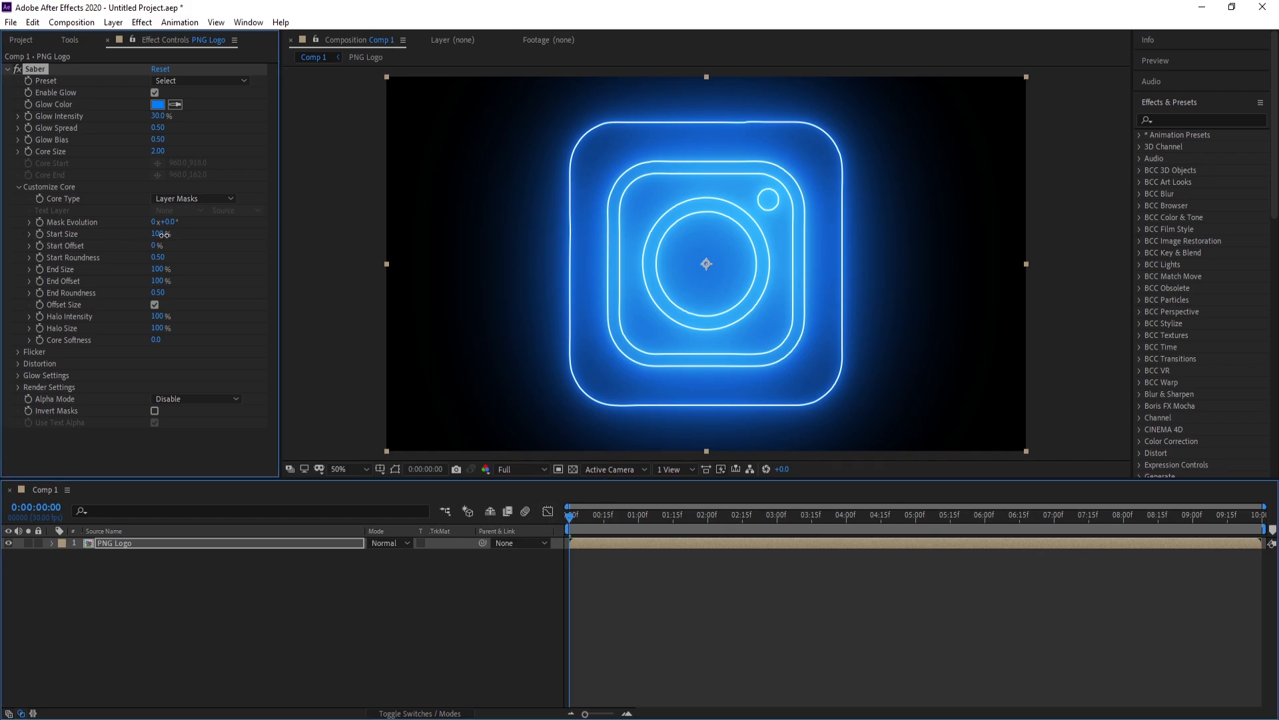
type("12")
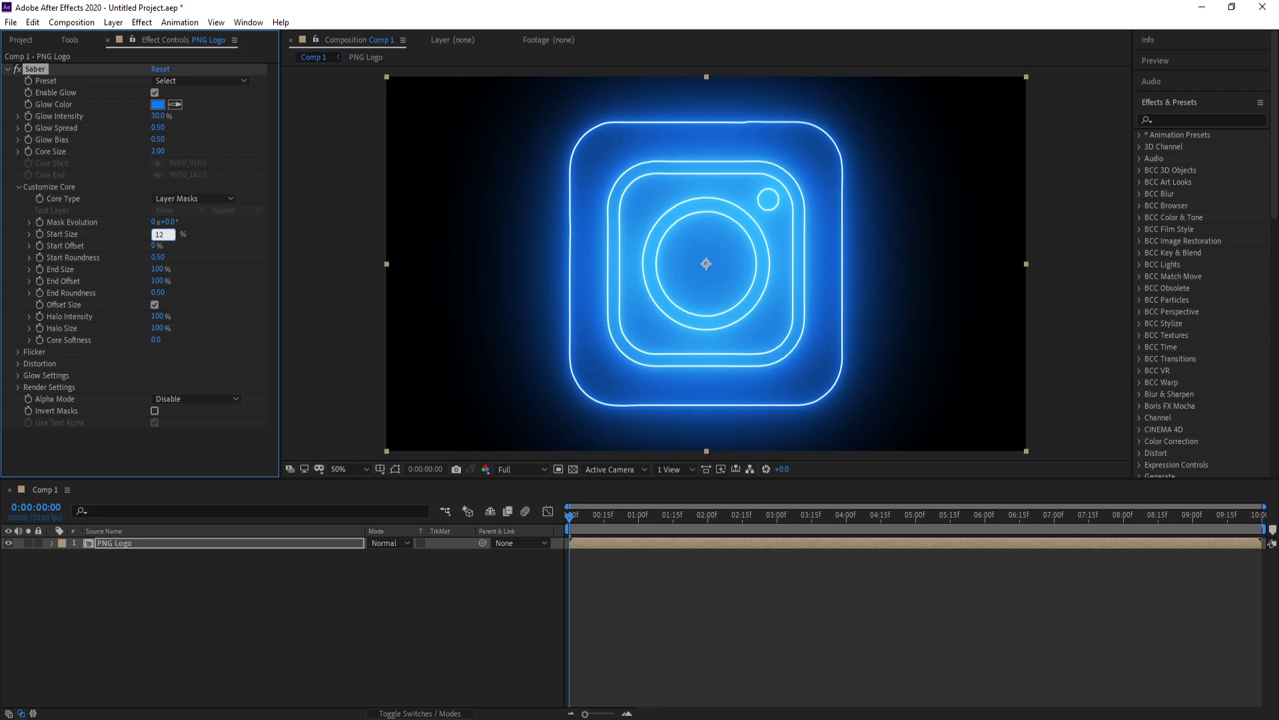
type("5")
key("Return")
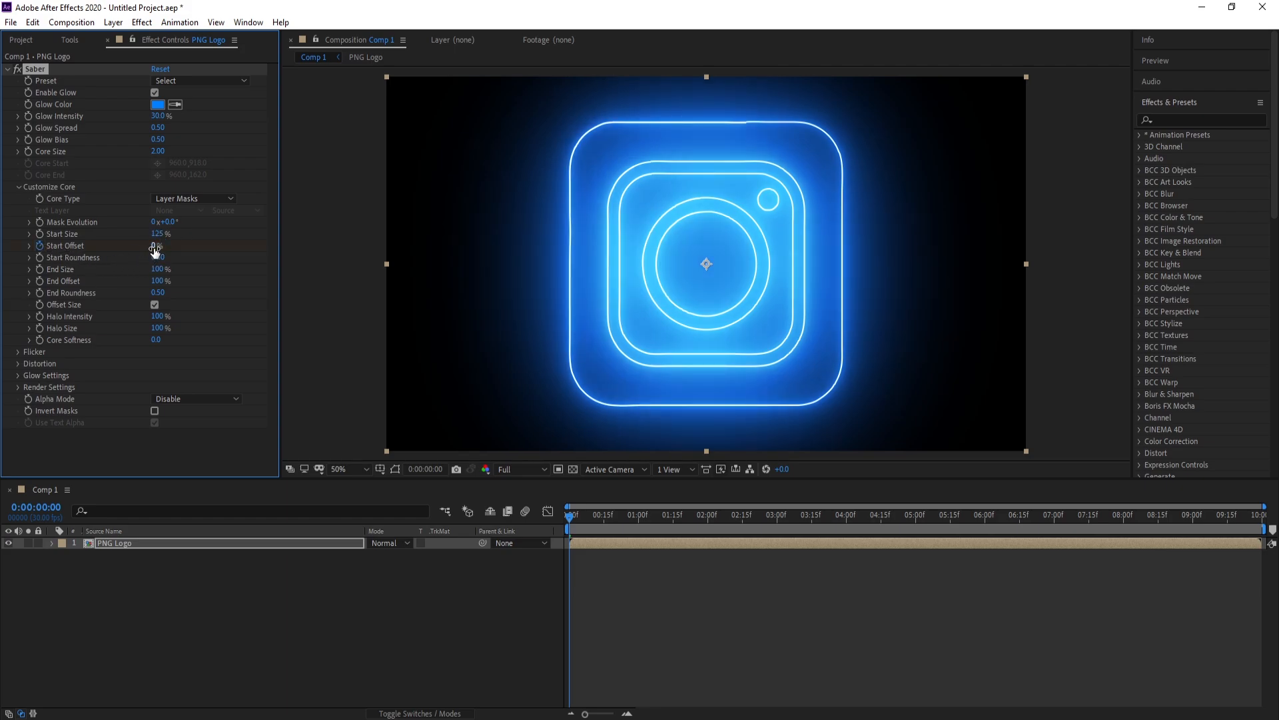
Keyframe the Saber start offset from 100% at the first frame to 0% at 2 seconds.
left_click_drag(154, 250, 240, 248)
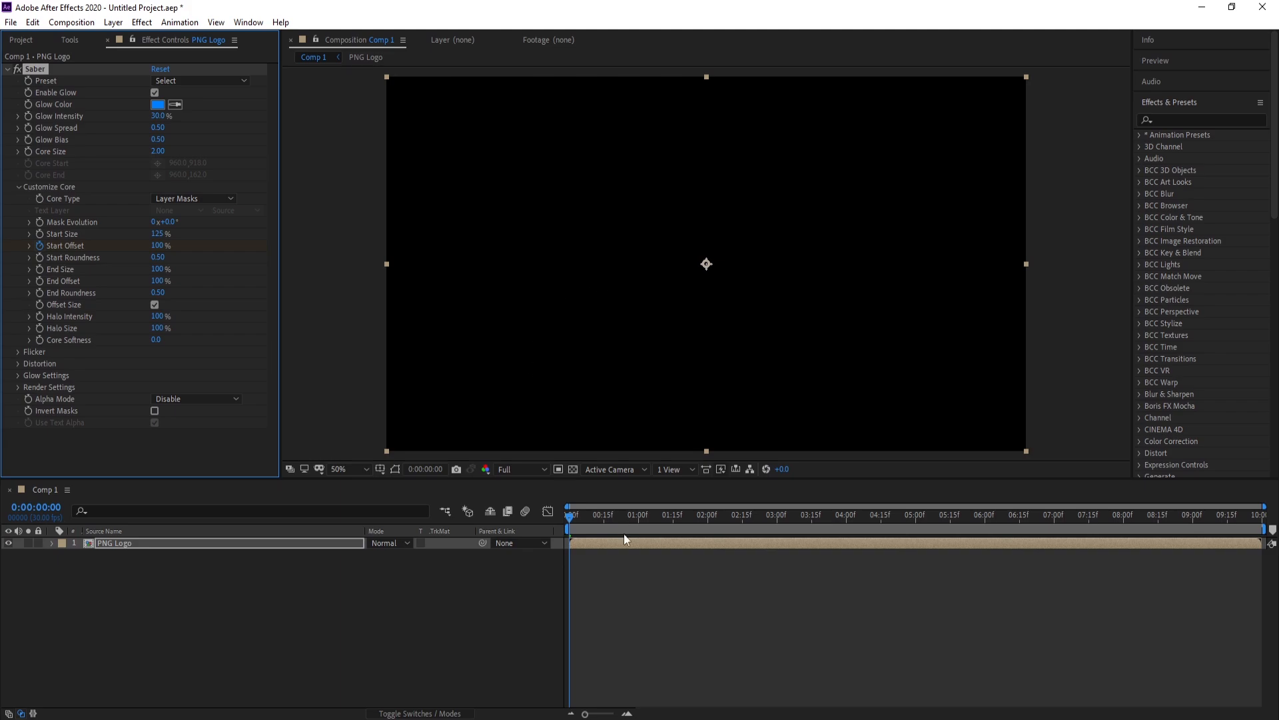
left_click(586, 714)
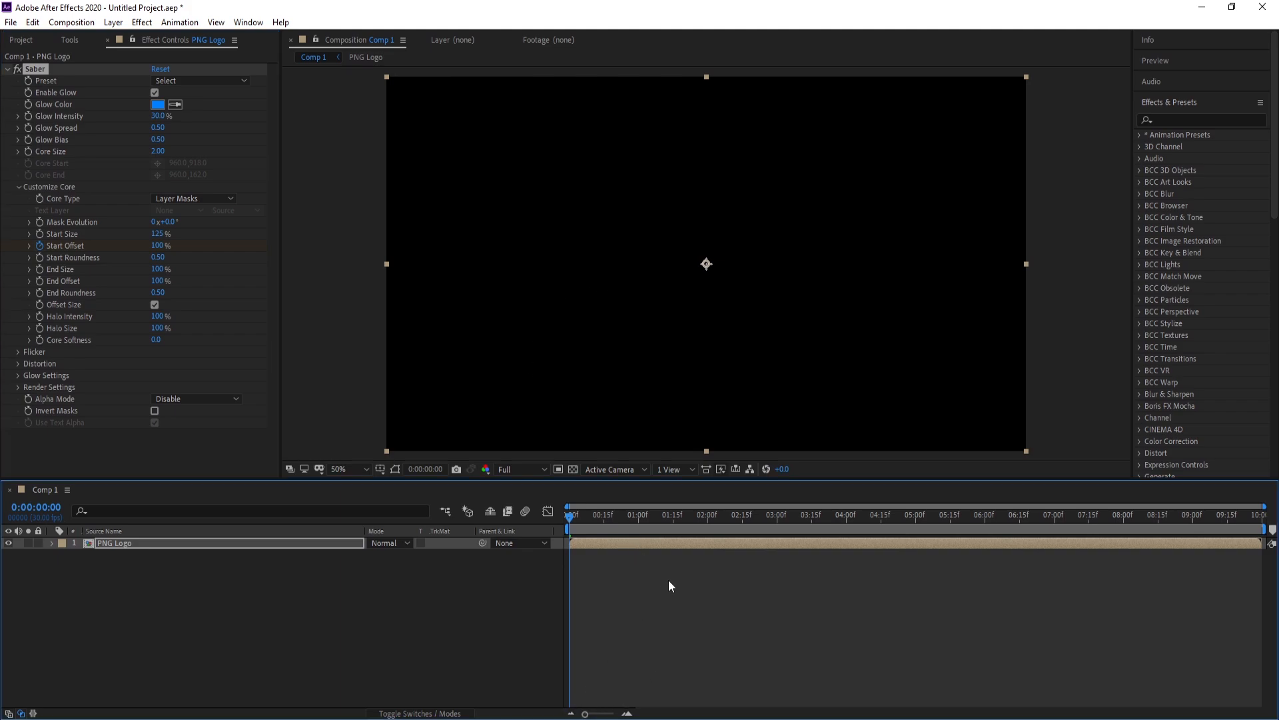
left_click(709, 522)
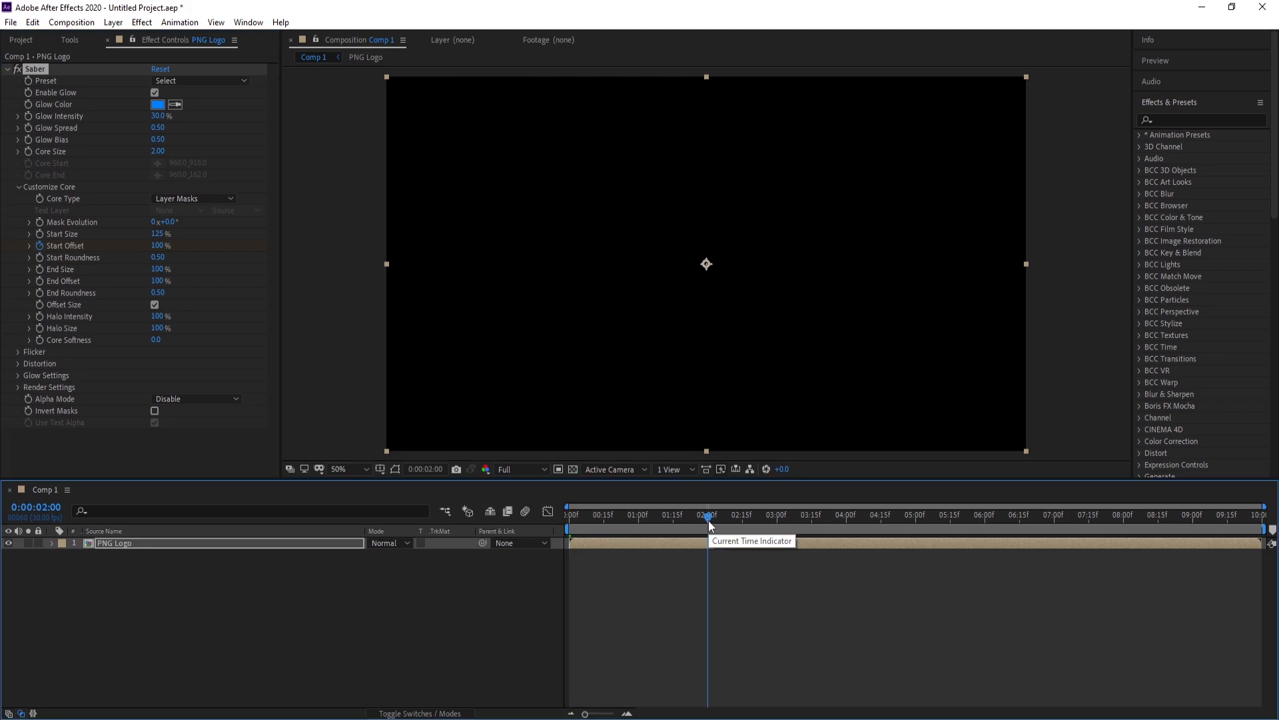
left_click(158, 245)
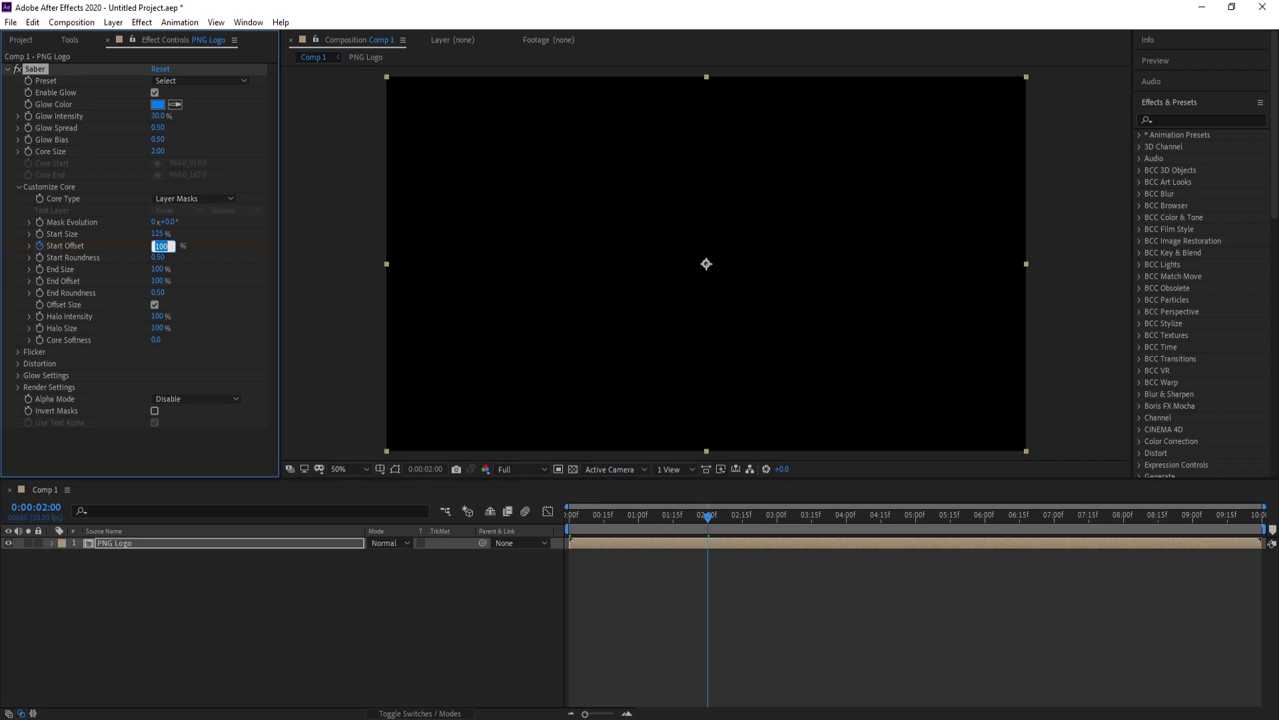
type("0")
key("Return")
Reveal the PNG Logo layer's keyframed properties and collapse Masks 1 to 6, leaving the Start Offset keyframes shown.
left_click(112, 544)
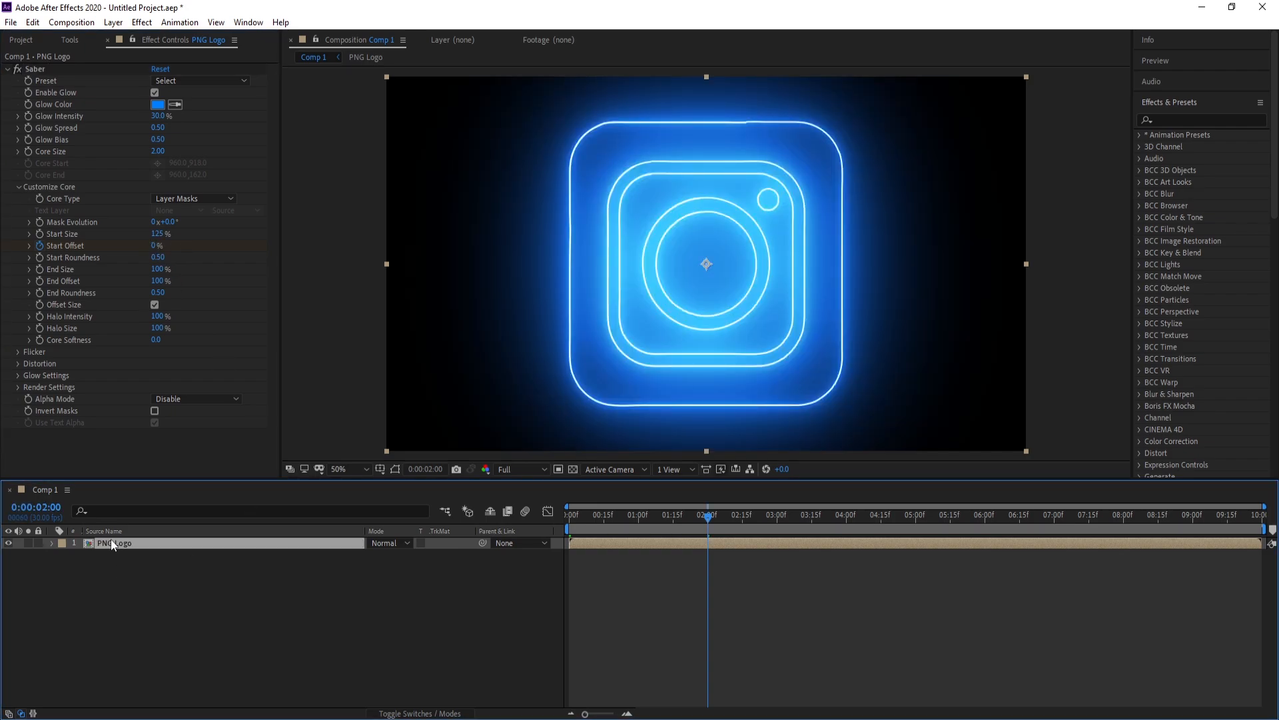
key("u")
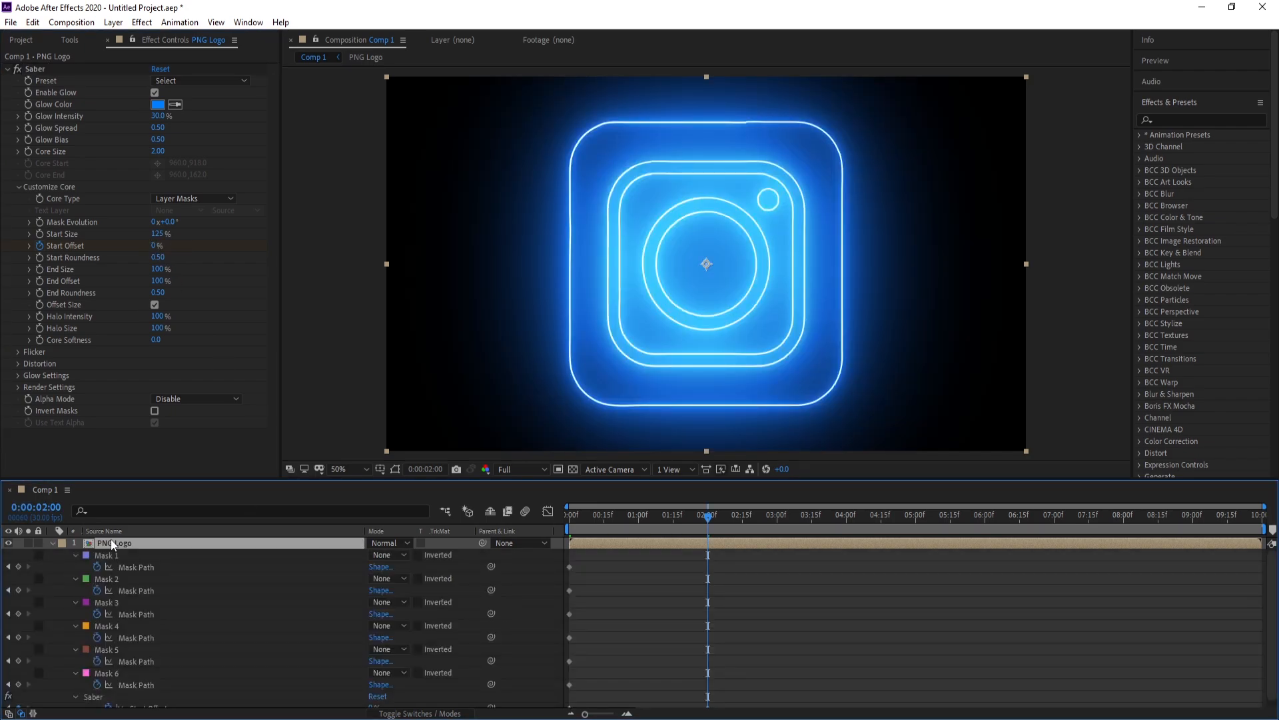
left_click(75, 568)
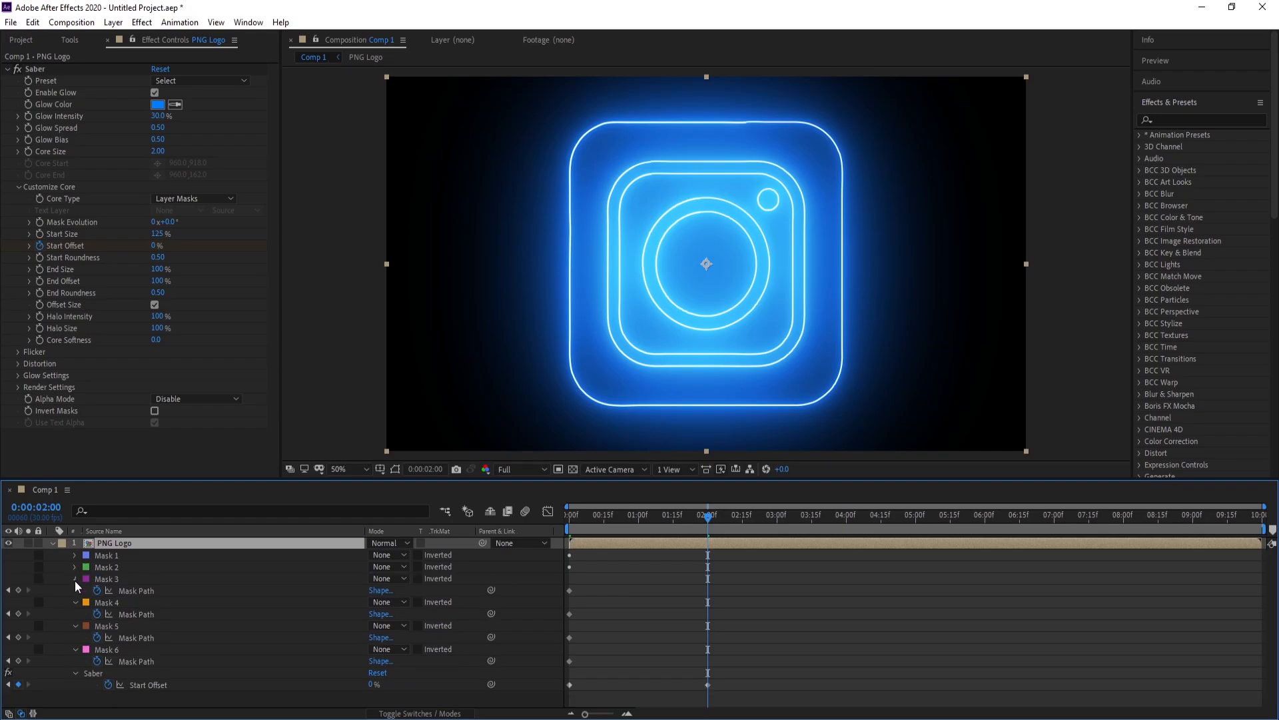
left_click(75, 579)
left_click(74, 590)
left_click(75, 602)
left_click(75, 613)
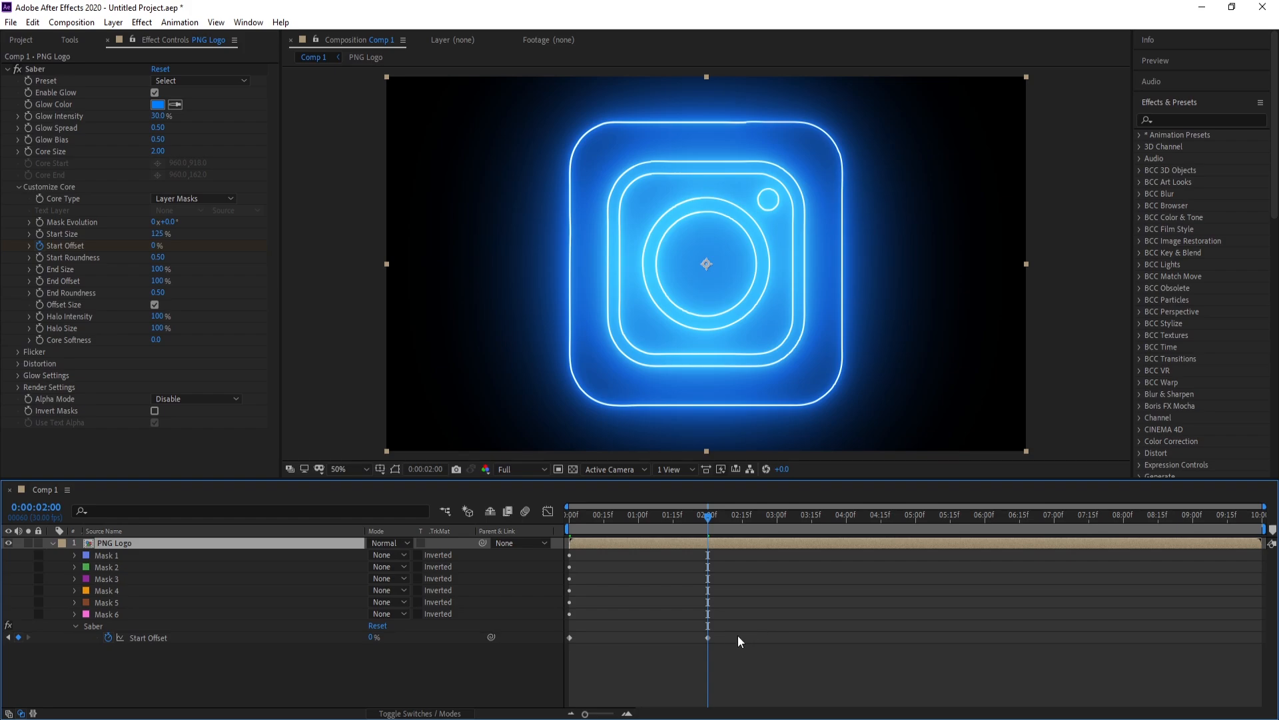
Move the playhead to 1 second and set the Saber start roundness to 2 and end size to 0%.
left_click_drag(733, 634, 561, 657)
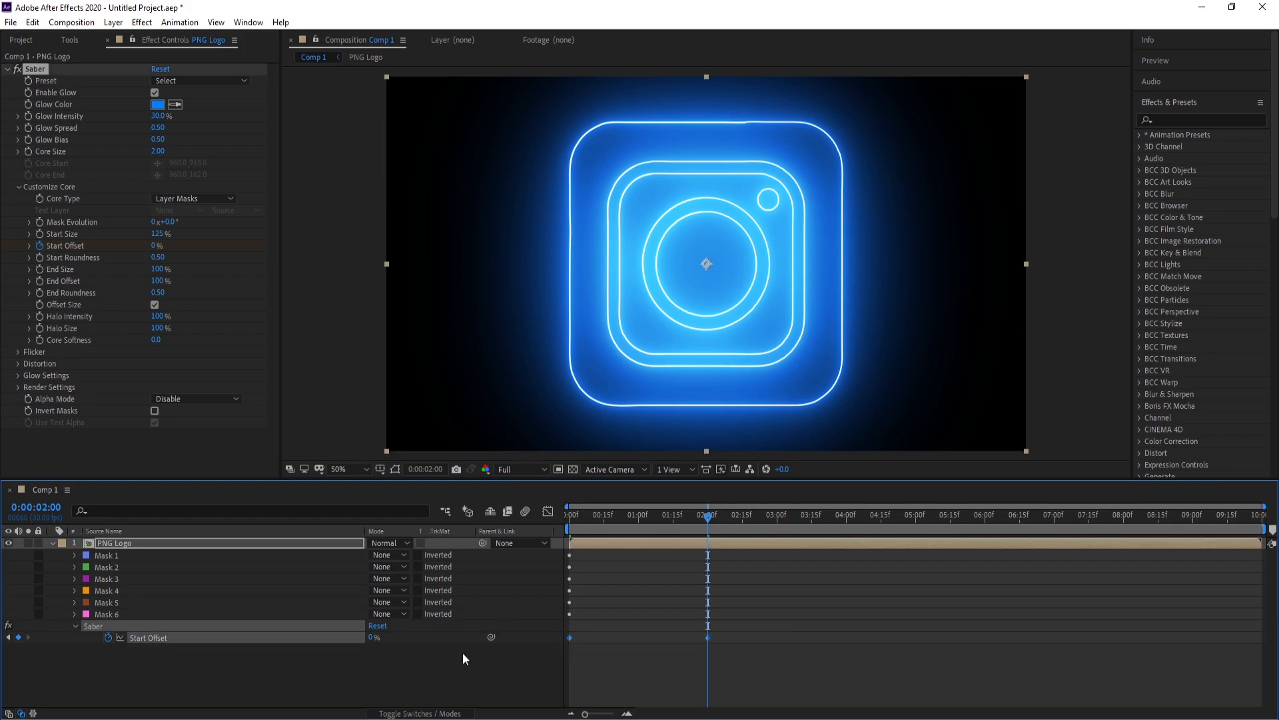
left_click(640, 522)
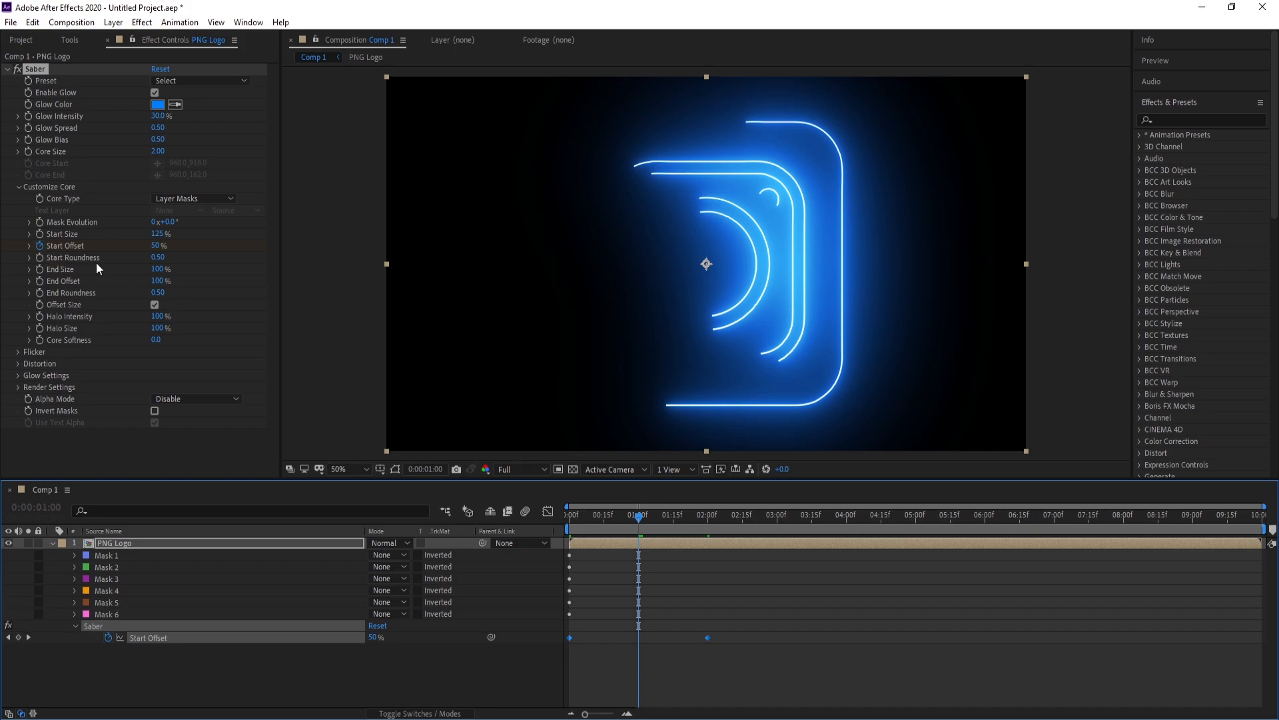
left_click(157, 258)
type("2")
key("Return")
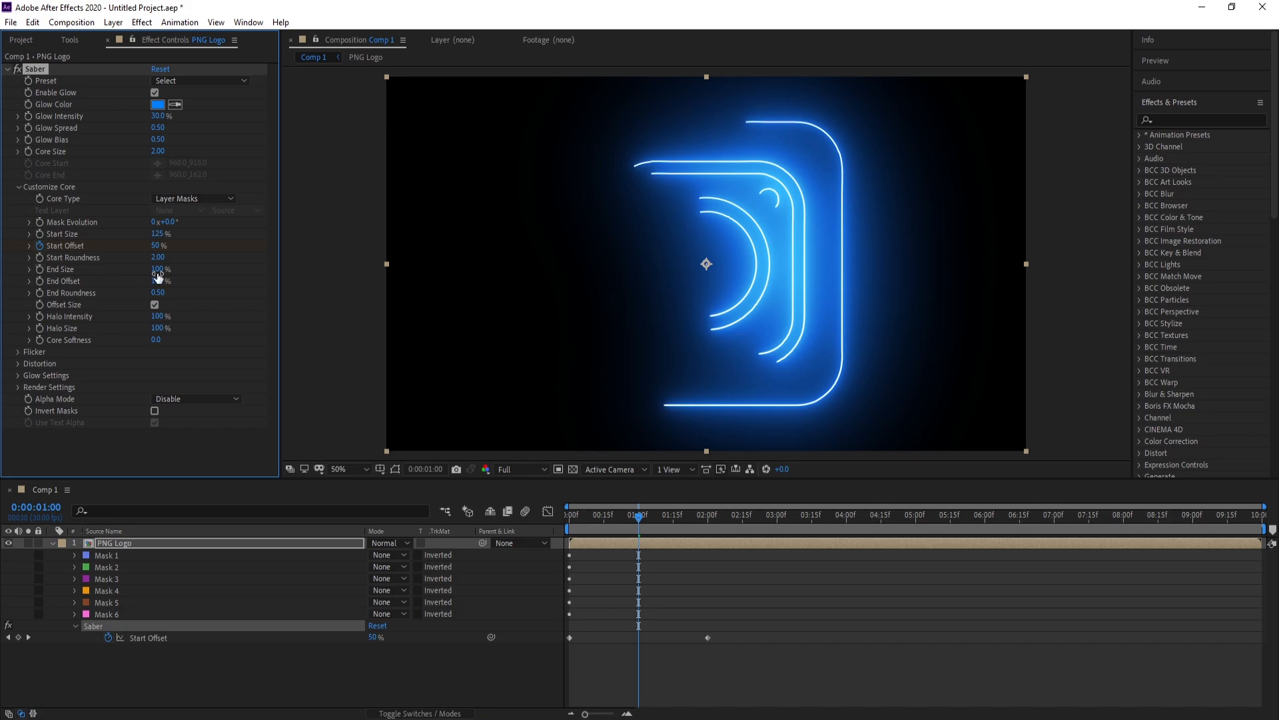
key("Tab")
type("0")
key("Return")
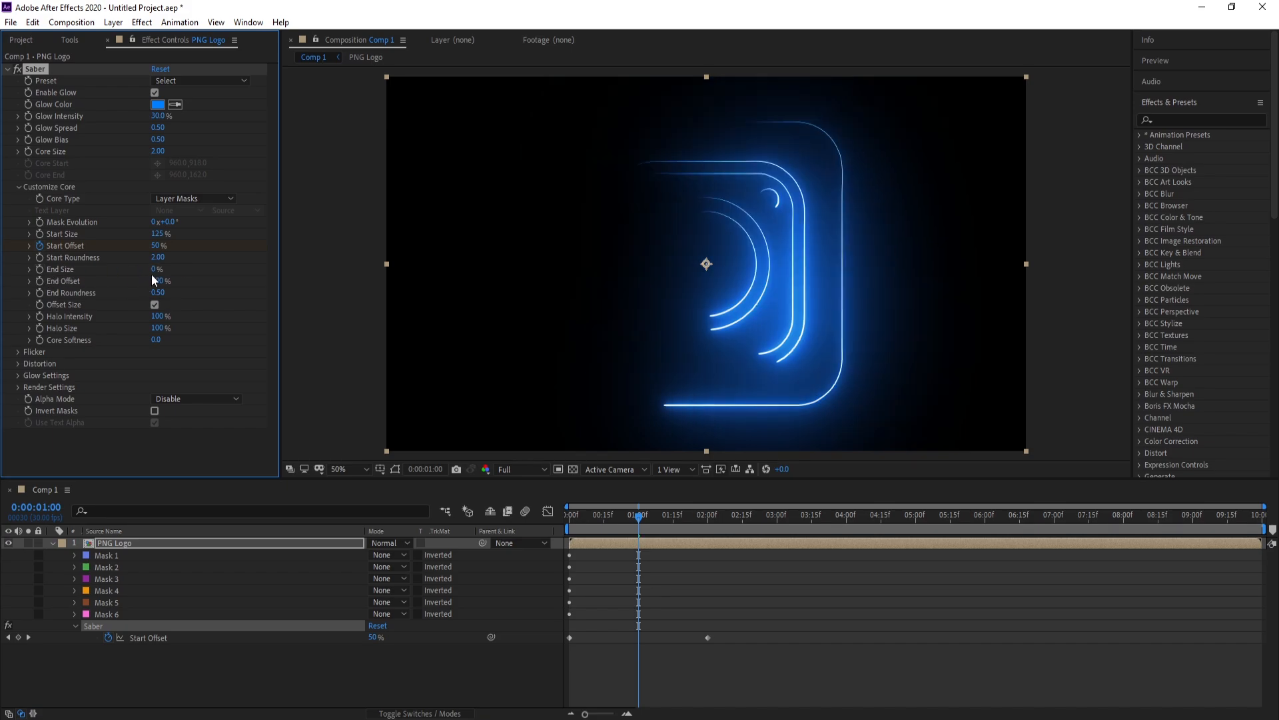
Keyframe the Saber end offset from 100% at 1 second to 0% at 2 seconds.
left_click(40, 282)
left_click(709, 517)
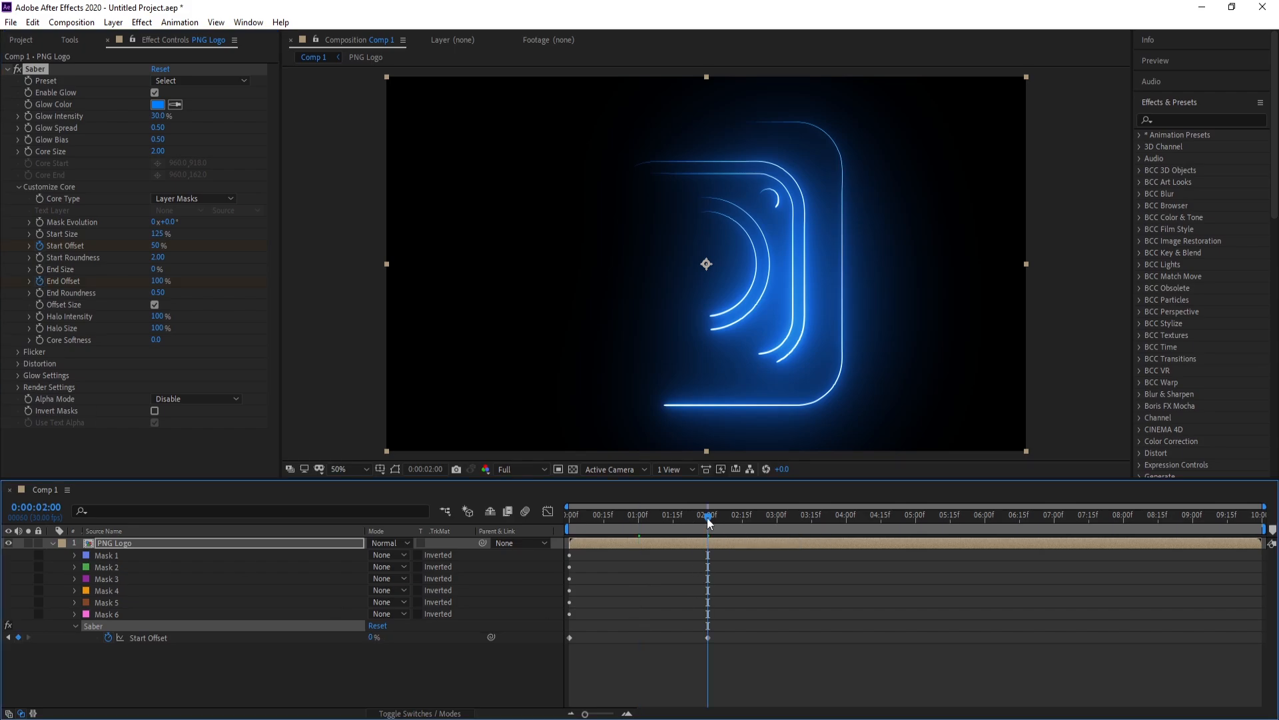
left_click(157, 281)
type("1")
key("Return")
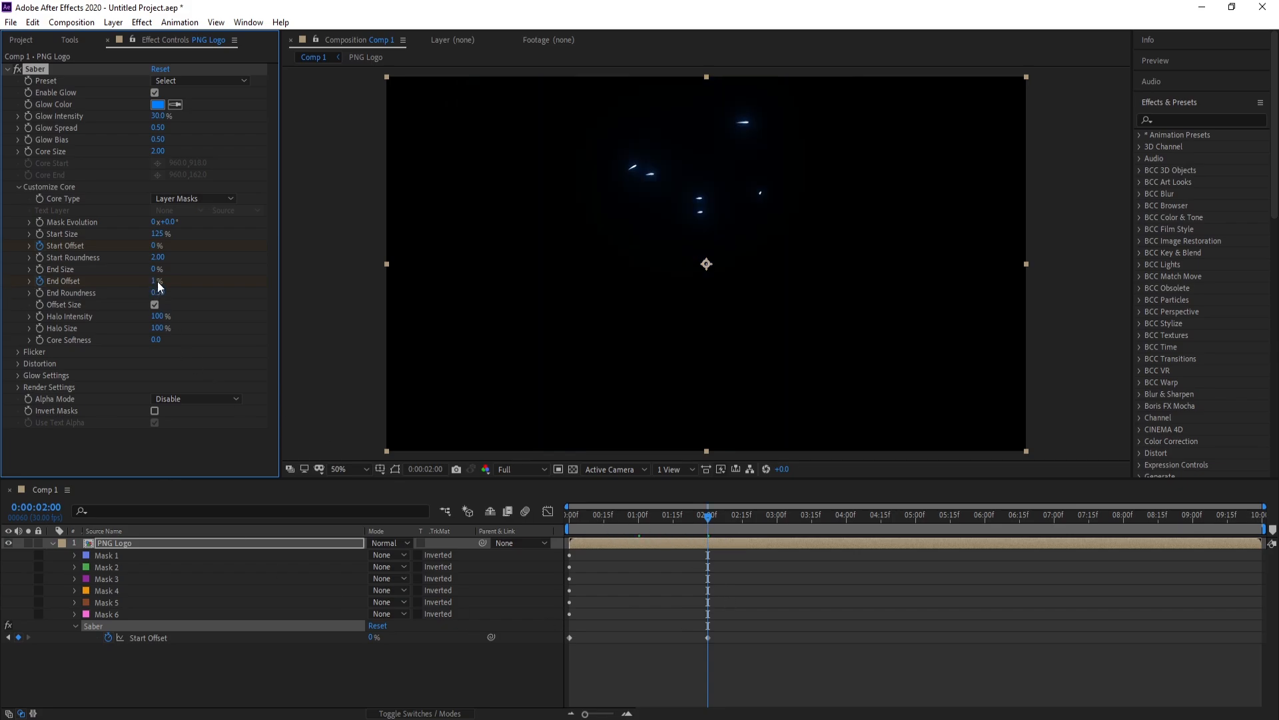
left_click_drag(159, 287, 153, 287)
Preview the animation from the first frame at Quarter resolution and park the playhead at 0:00:01:08.
left_click(570, 526)
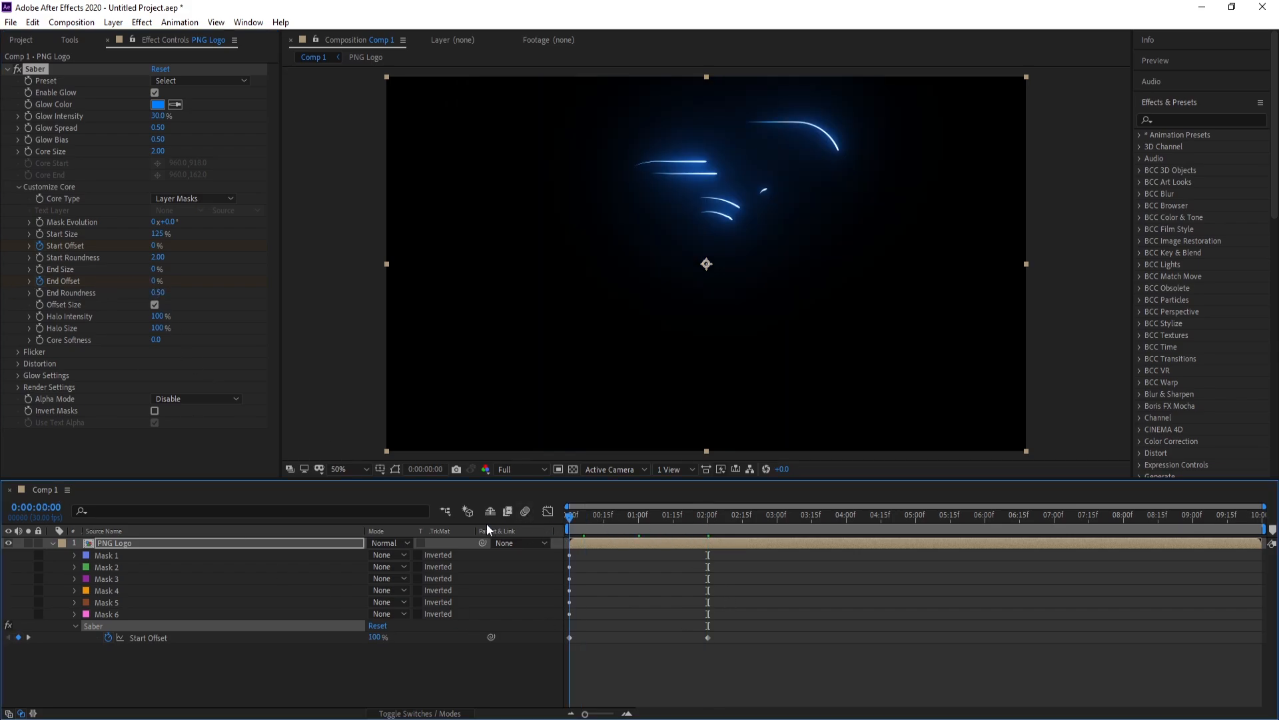
key("space")
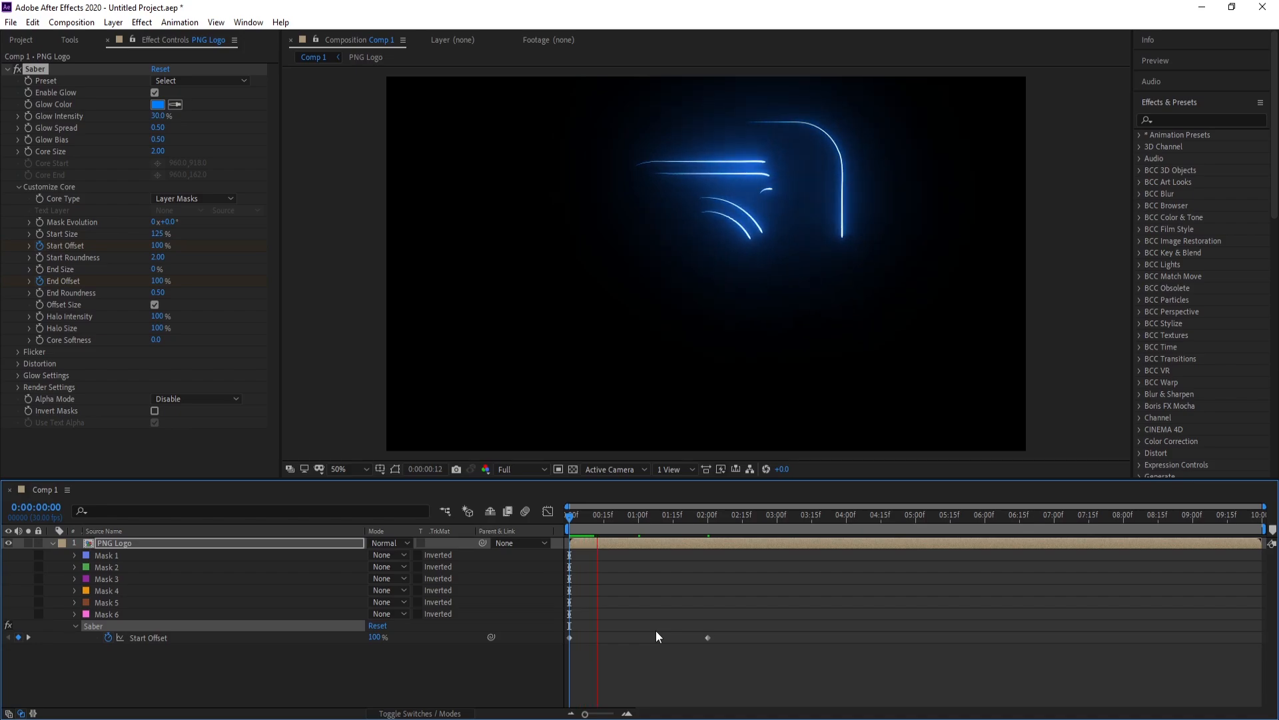
left_click(514, 468)
left_click(526, 541)
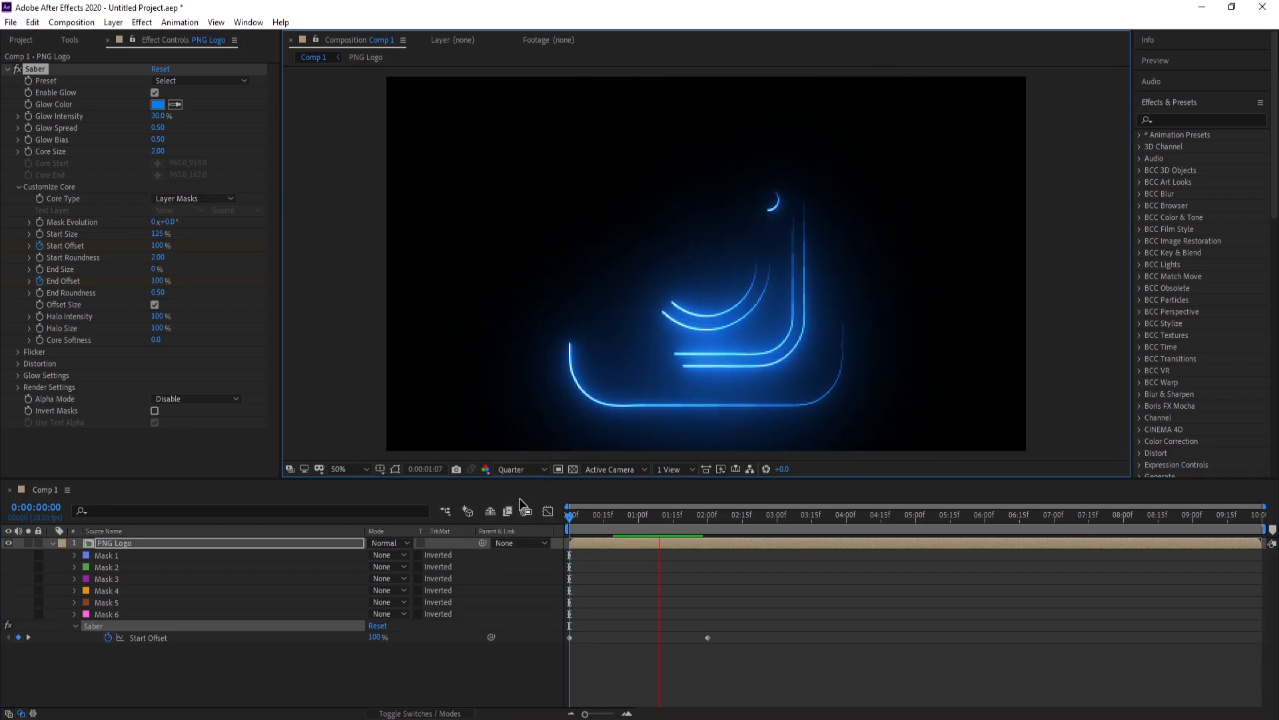
key("space")
key("space")
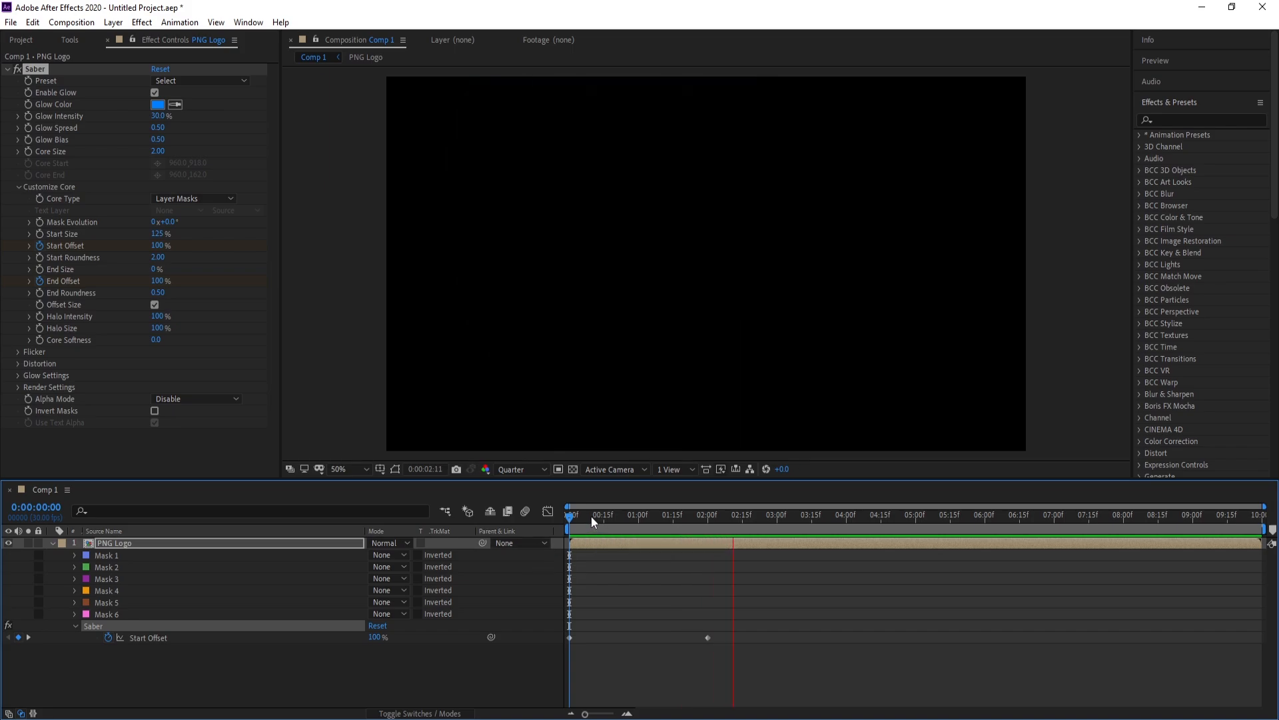
left_click_drag(590, 516, 665, 517)
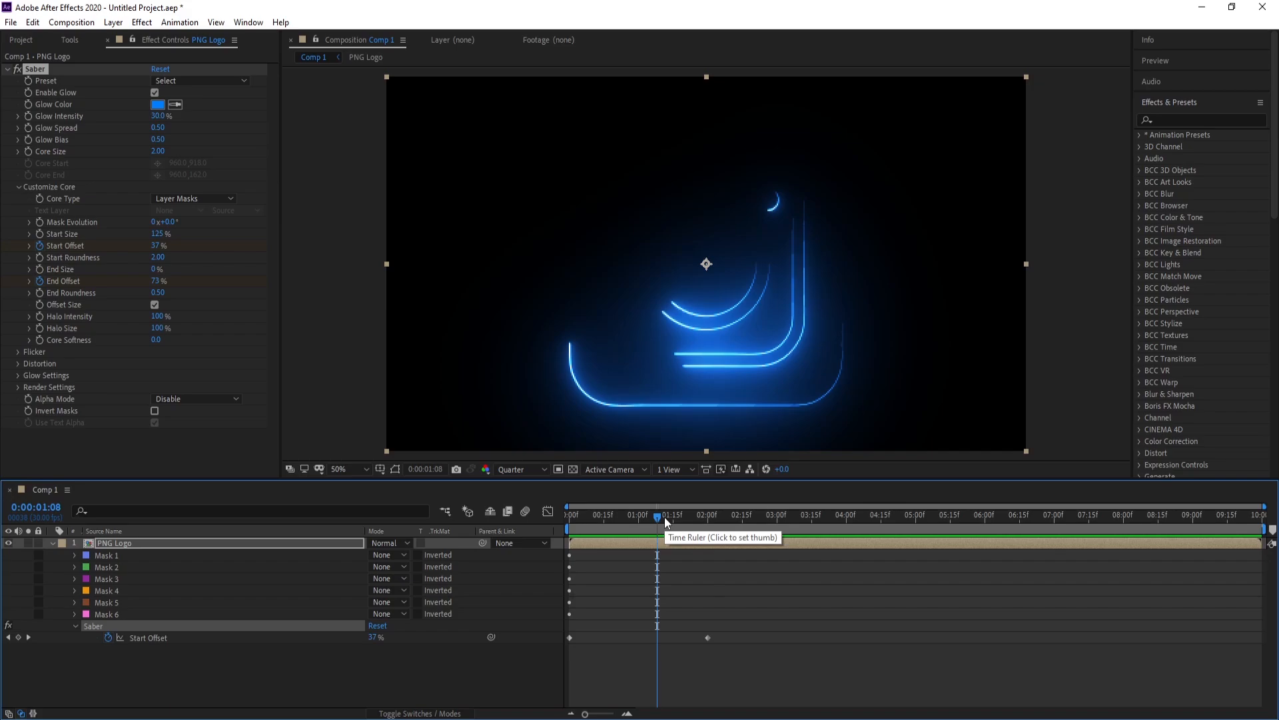
Switch to Chrome and open the Adobe Color website through a Google search for "color adobe".
key("alt+Tab")
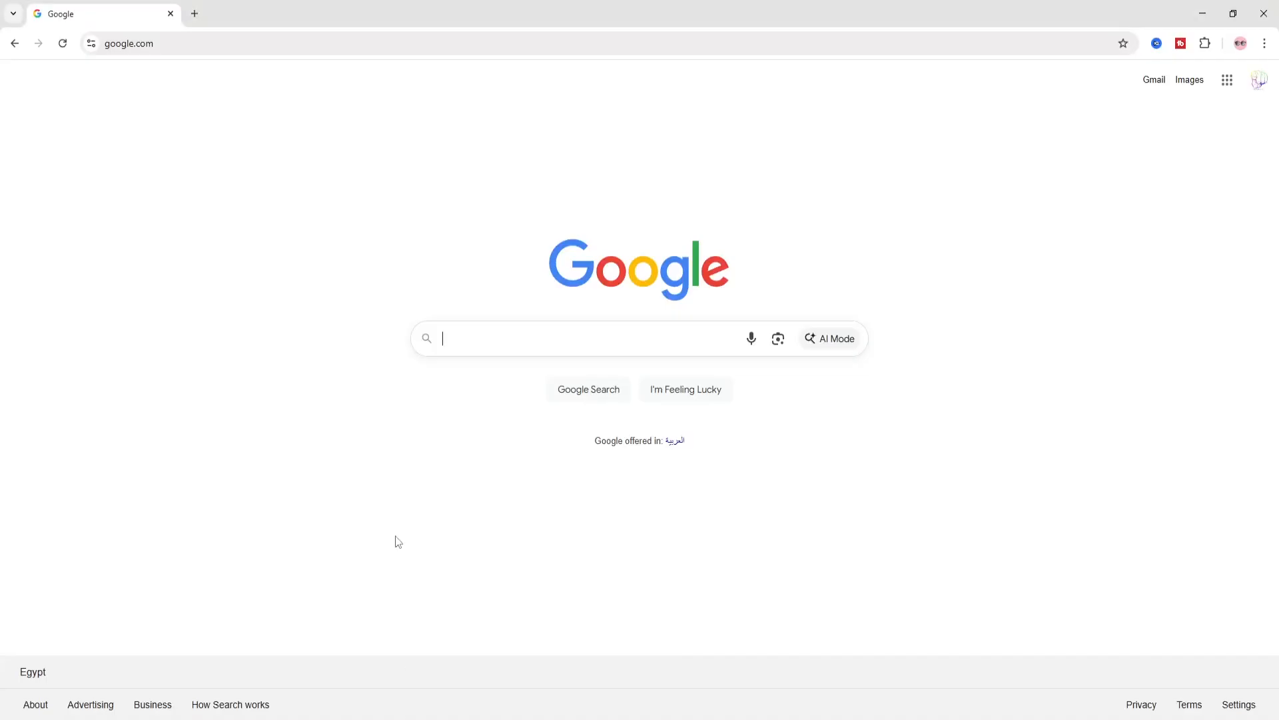
left_click(526, 337)
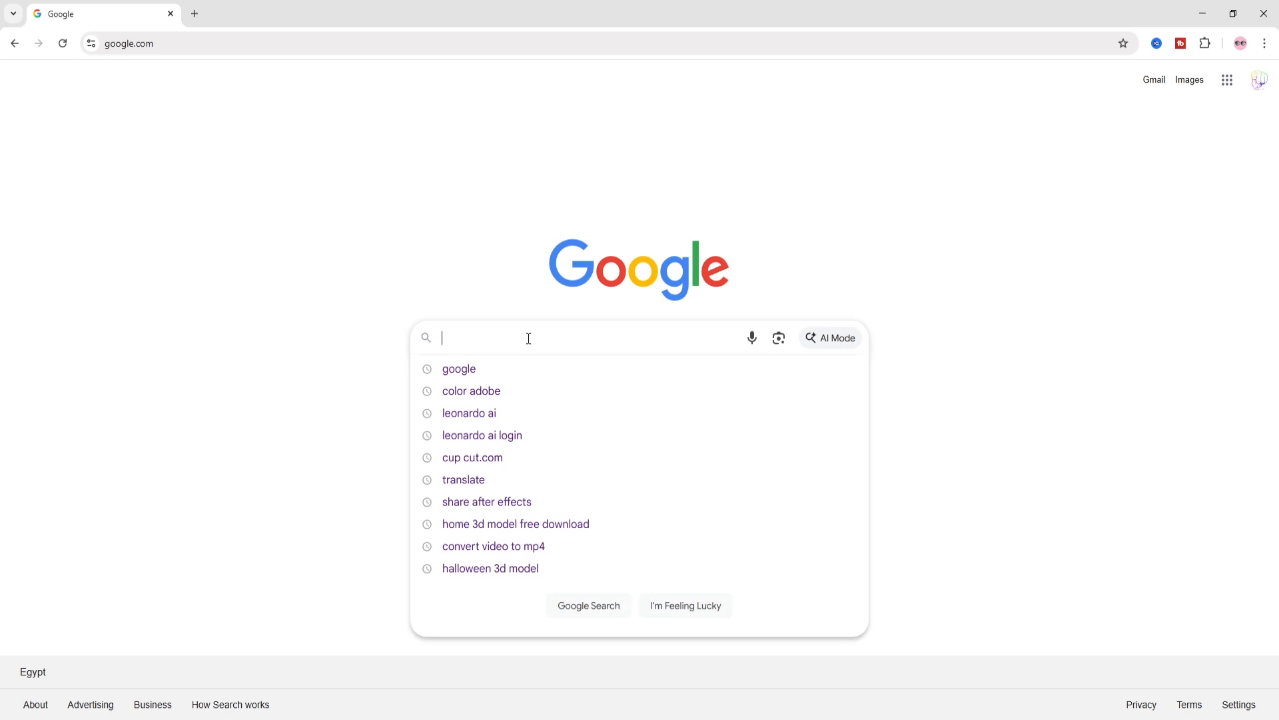
left_click(497, 393)
left_click(200, 214)
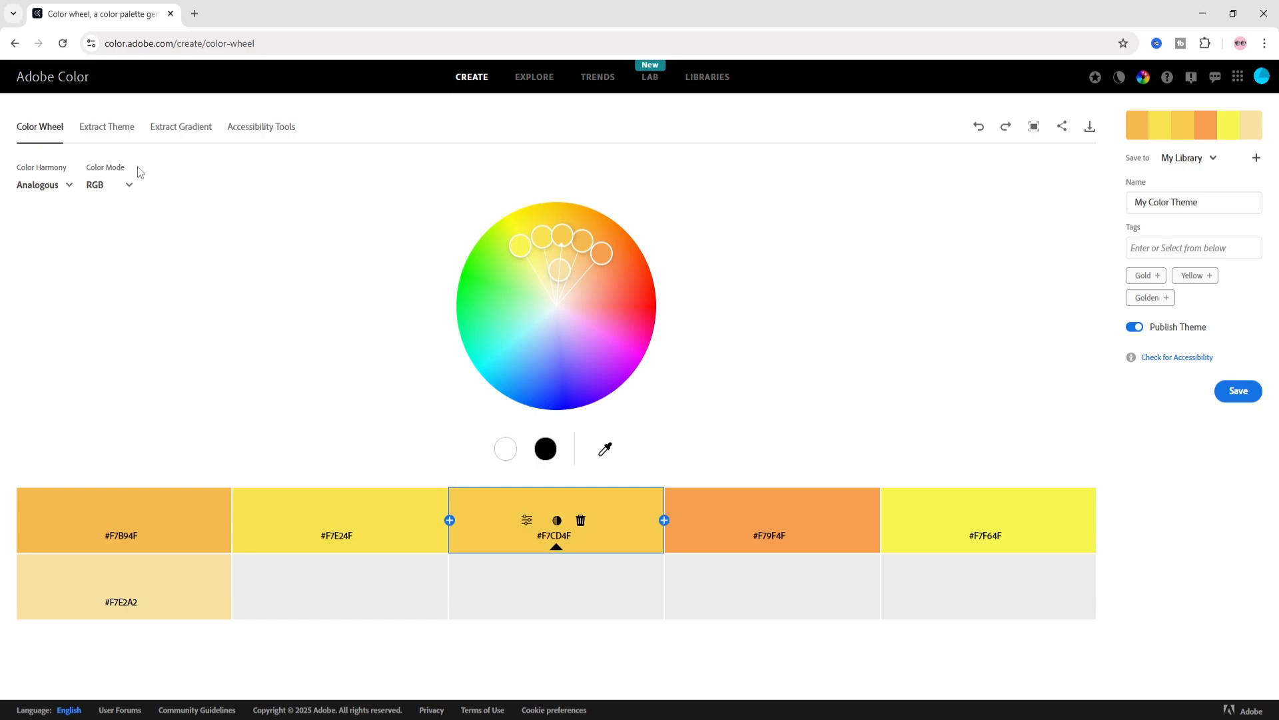
Extract a color theme in Adobe Color from the PNG Logo image file.
left_click(117, 131)
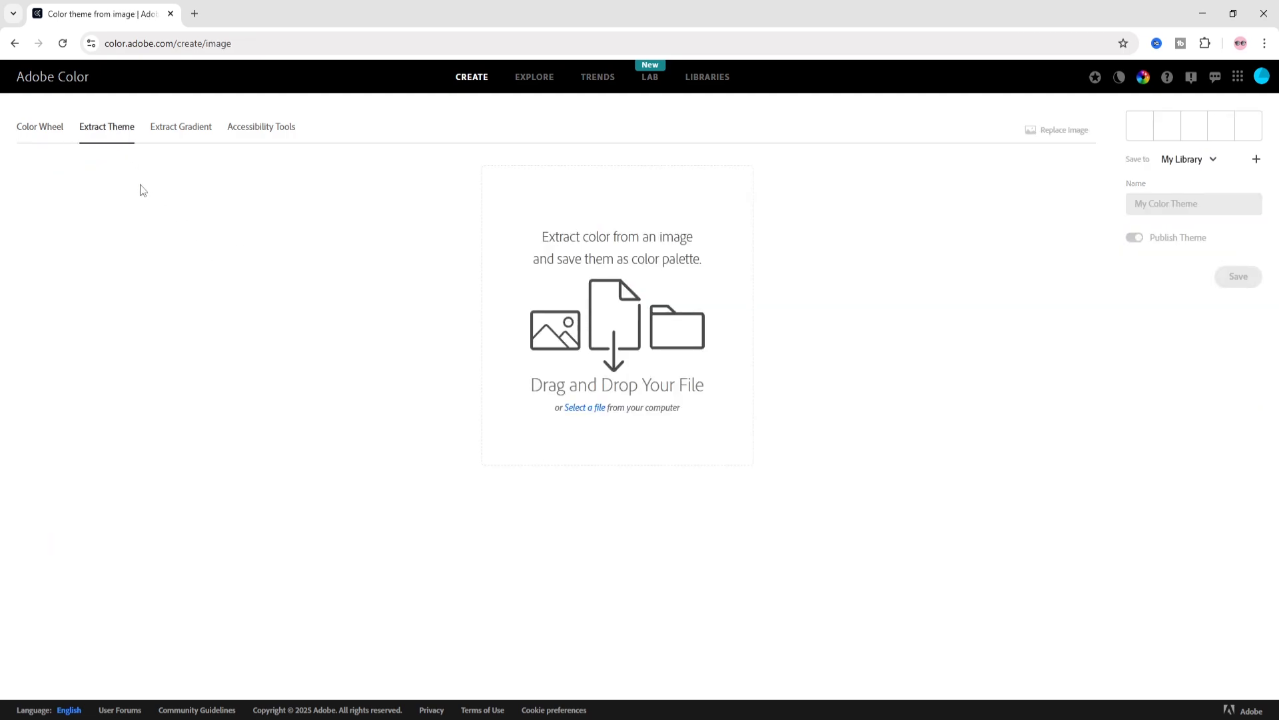
left_click(582, 413)
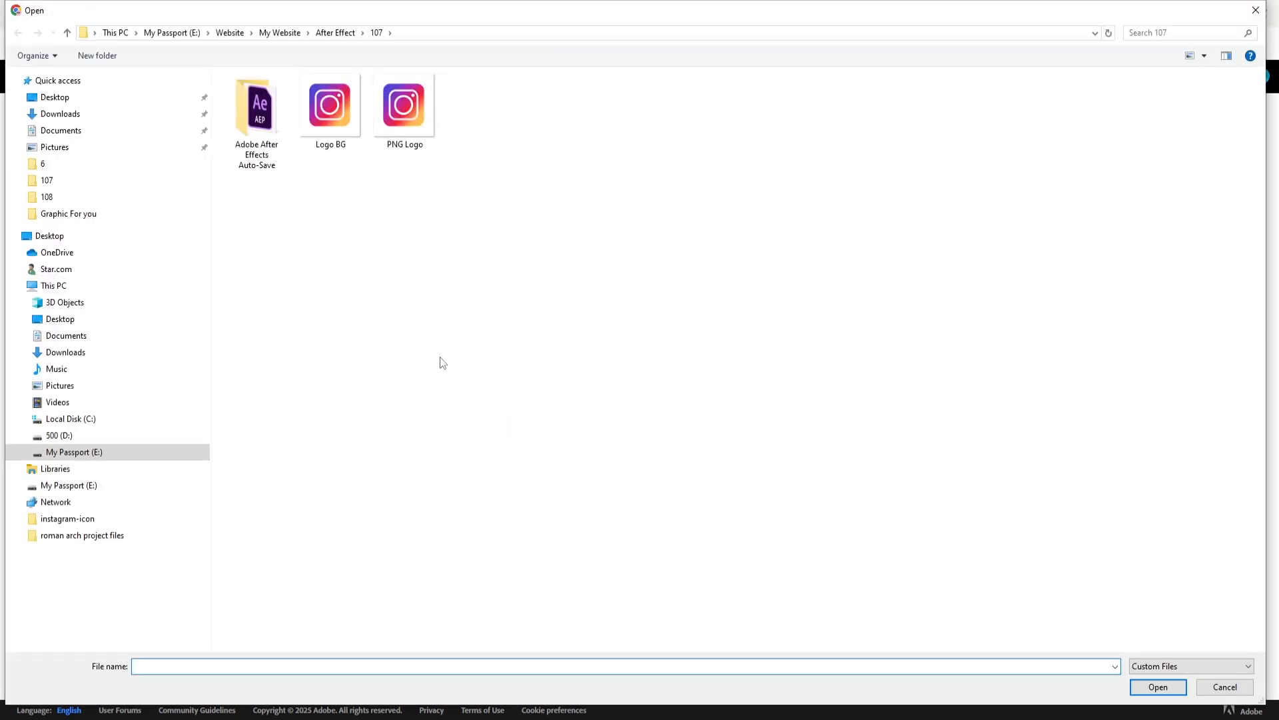
double_click(408, 130)
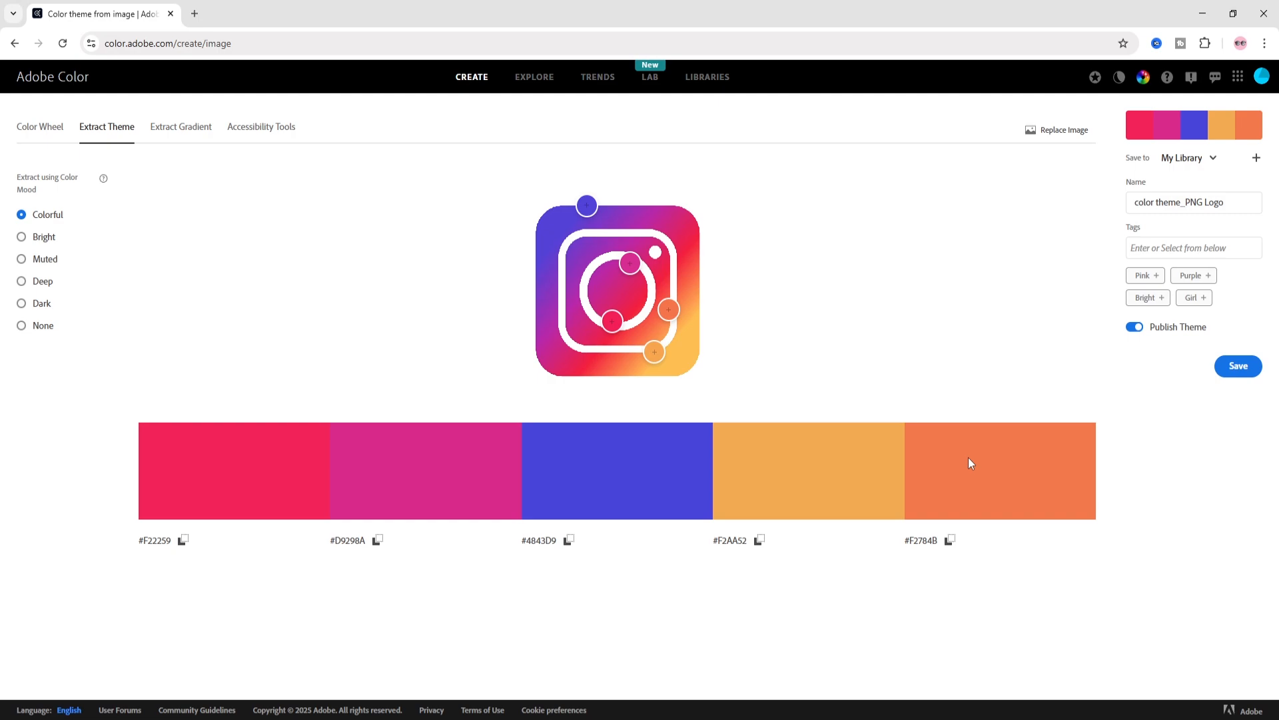
Copy the red theme color #F22259 and apply it as the Saber glow color in After Effects.
left_click(184, 544)
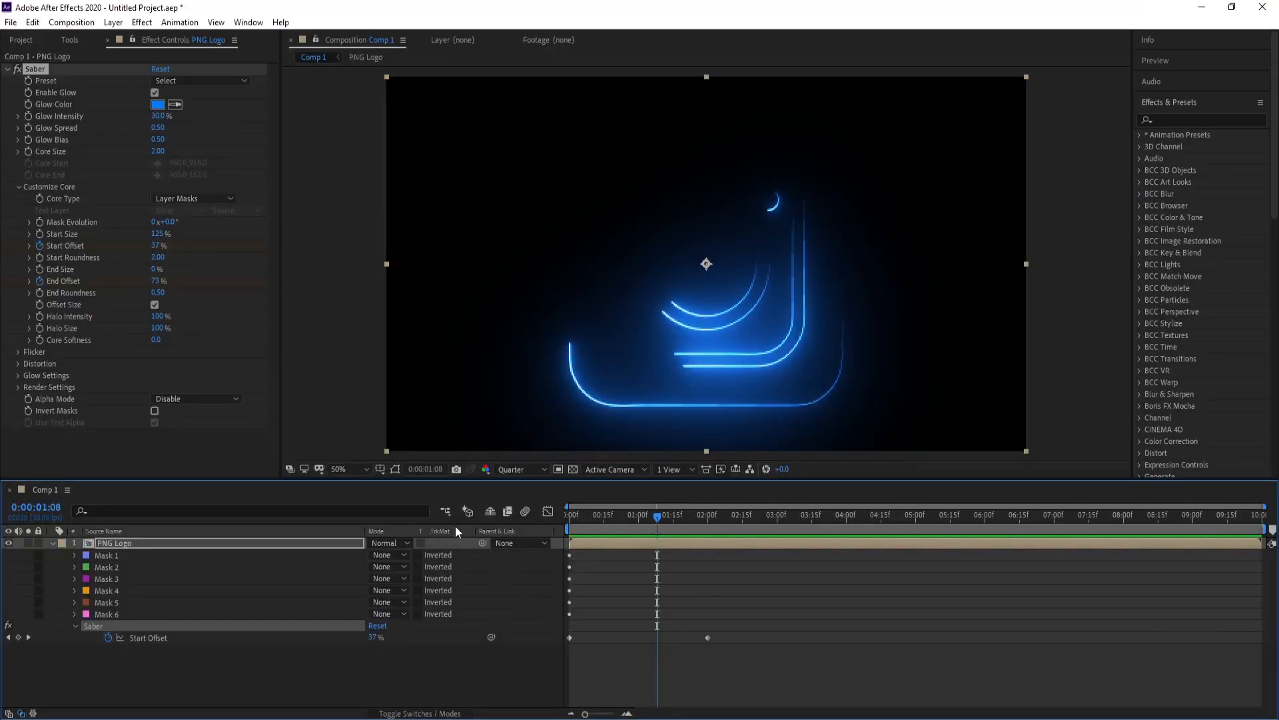
left_click(157, 104)
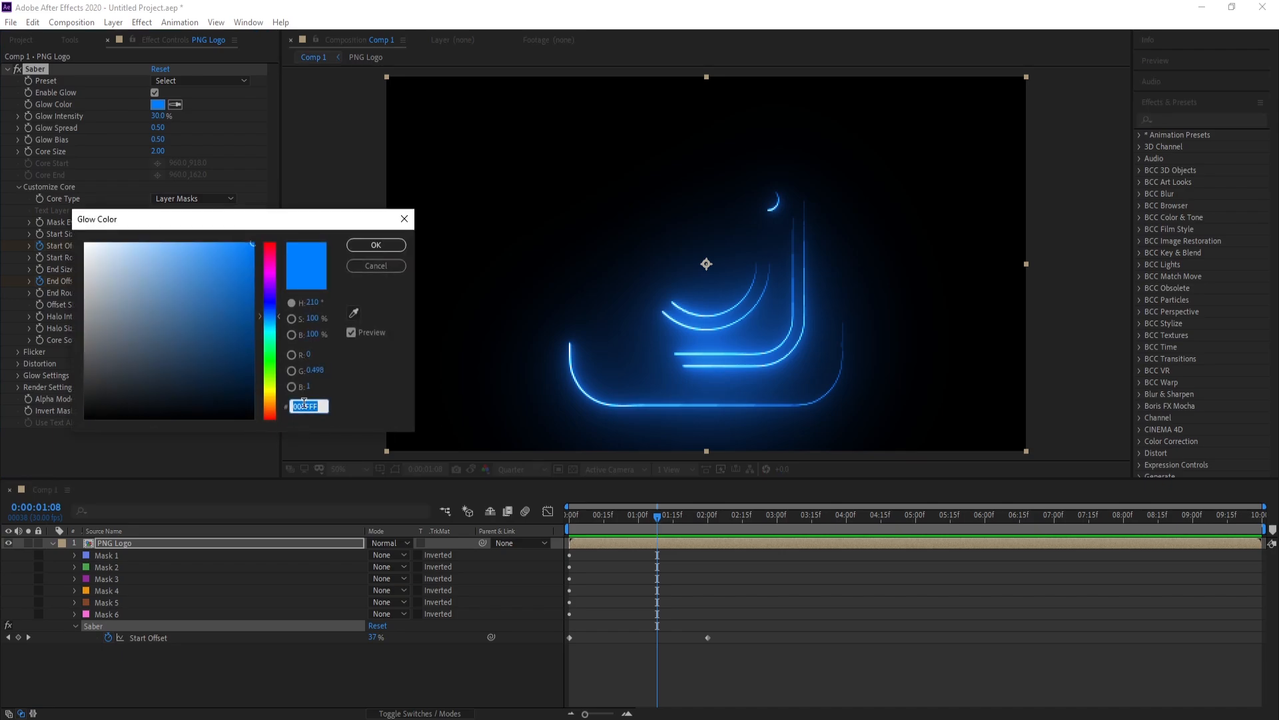
key("ctrl+v")
key("Return")
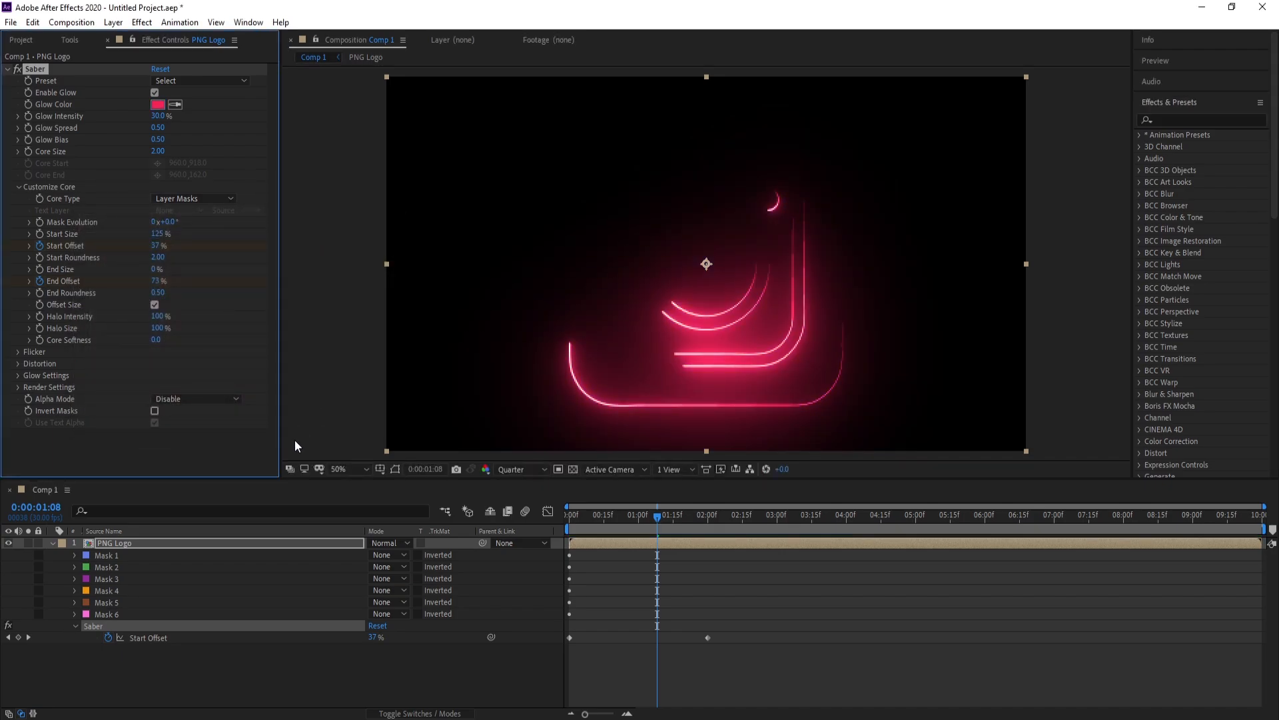
Duplicate the PNG Logo layer and collapse the original layer's properties in the timeline.
left_click(624, 543)
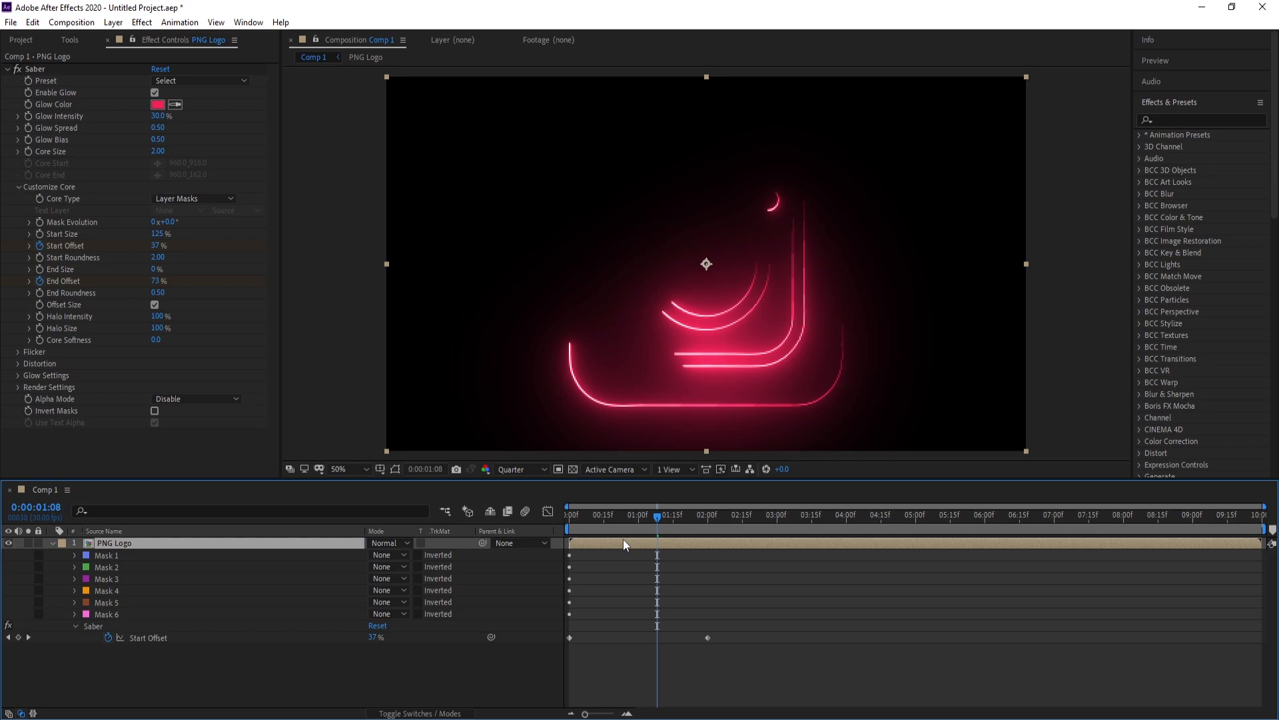
key("ctrl+d")
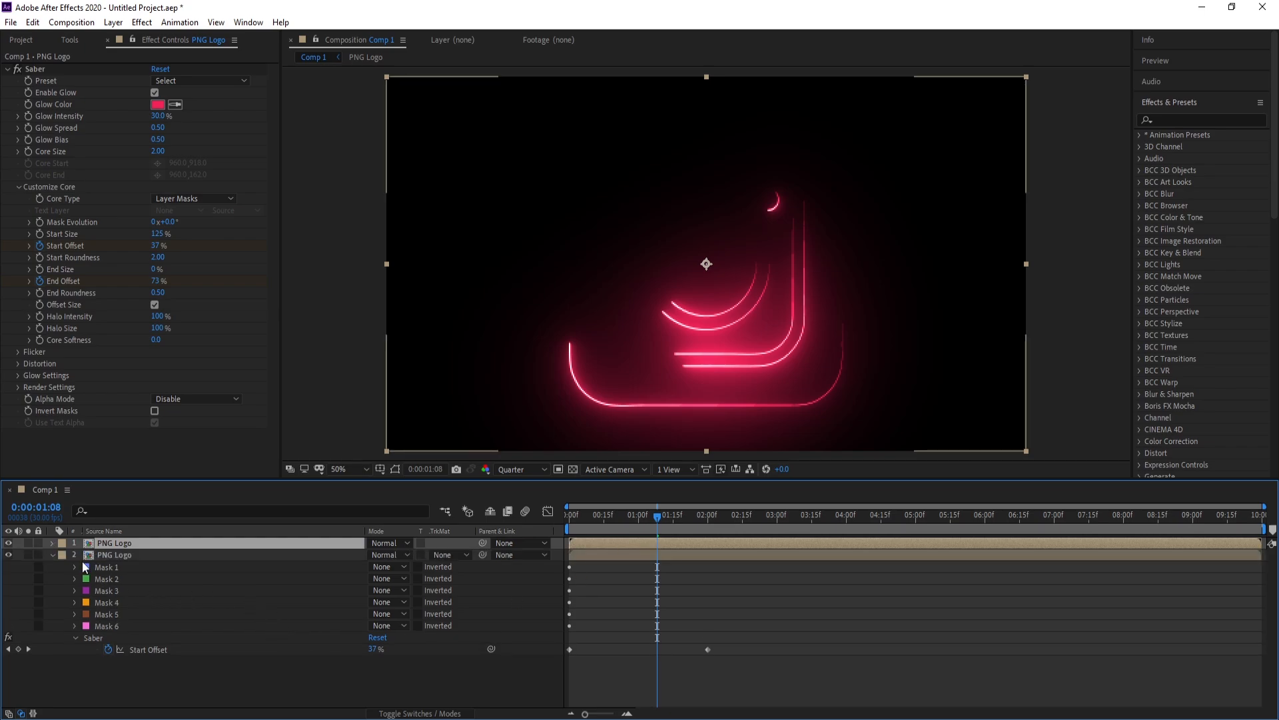
left_click(53, 555)
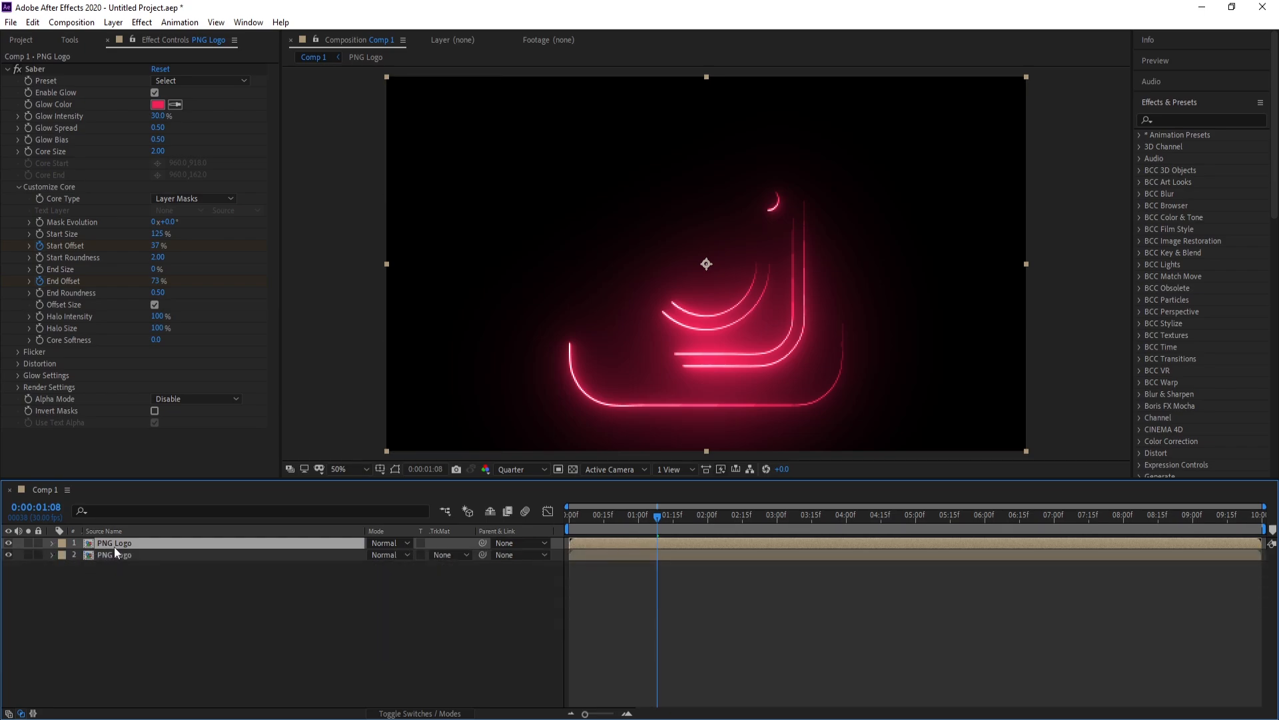
Shift the duplicated PNG Logo layer so that it starts at frame 5.
left_click_drag(563, 521, 586, 521)
key("Page_Down")
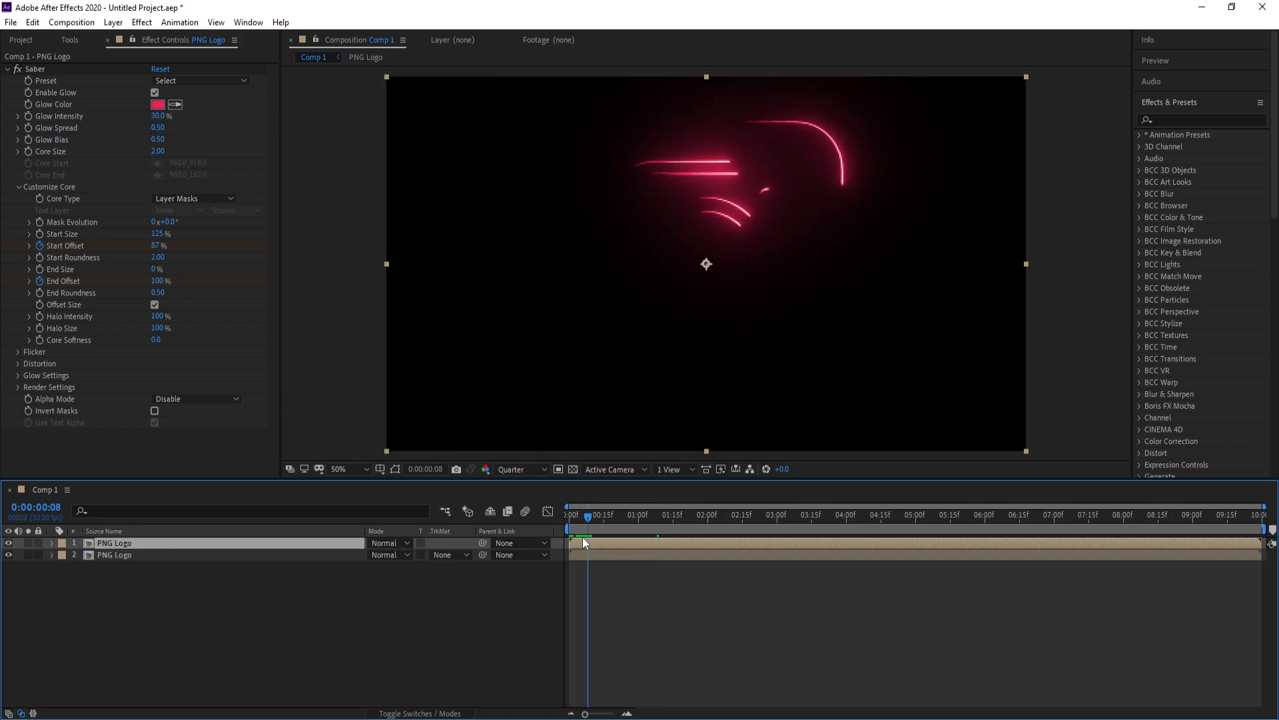
left_click(593, 713)
mouse_move(588, 546)
left_mouse_down()
mouse_move(585, 521)
mouse_move(601, 549)
left_mouse_up()
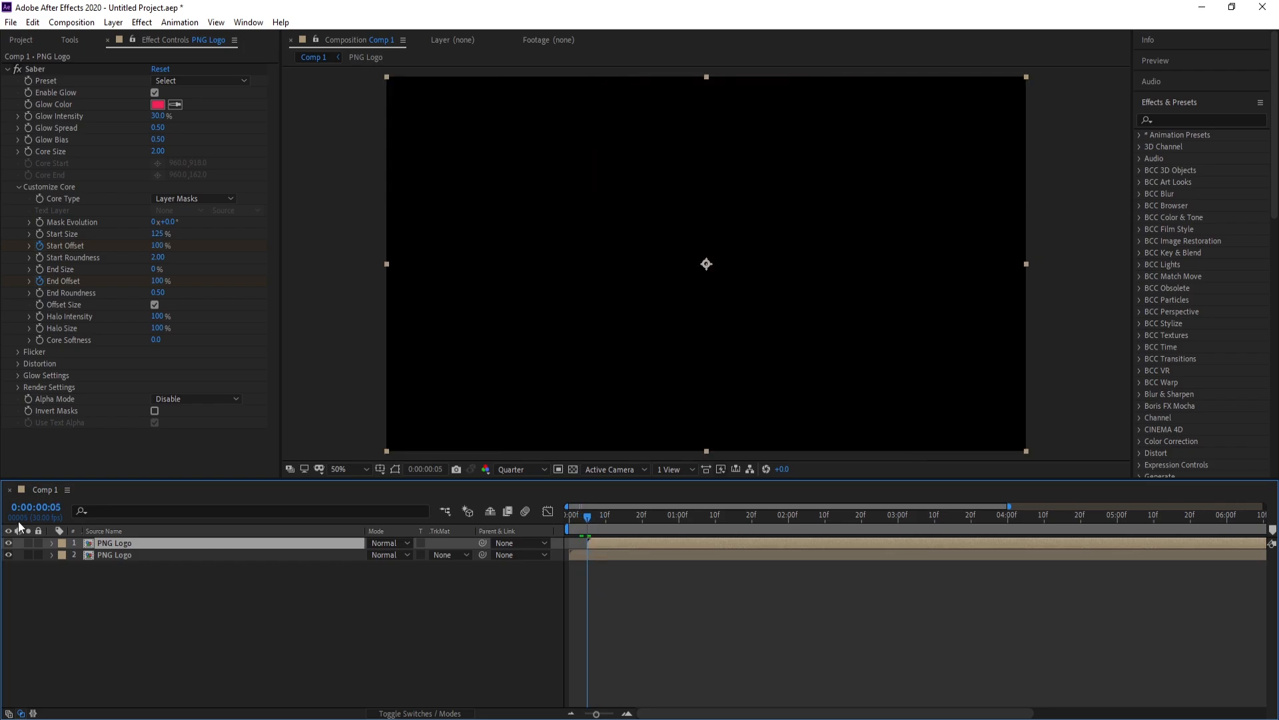
Shift the duplicated PNG Logo layer so that it starts exactly at frame 10.
key("Home")
left_click(56, 510)
left_click_drag(51, 509, 64, 509)
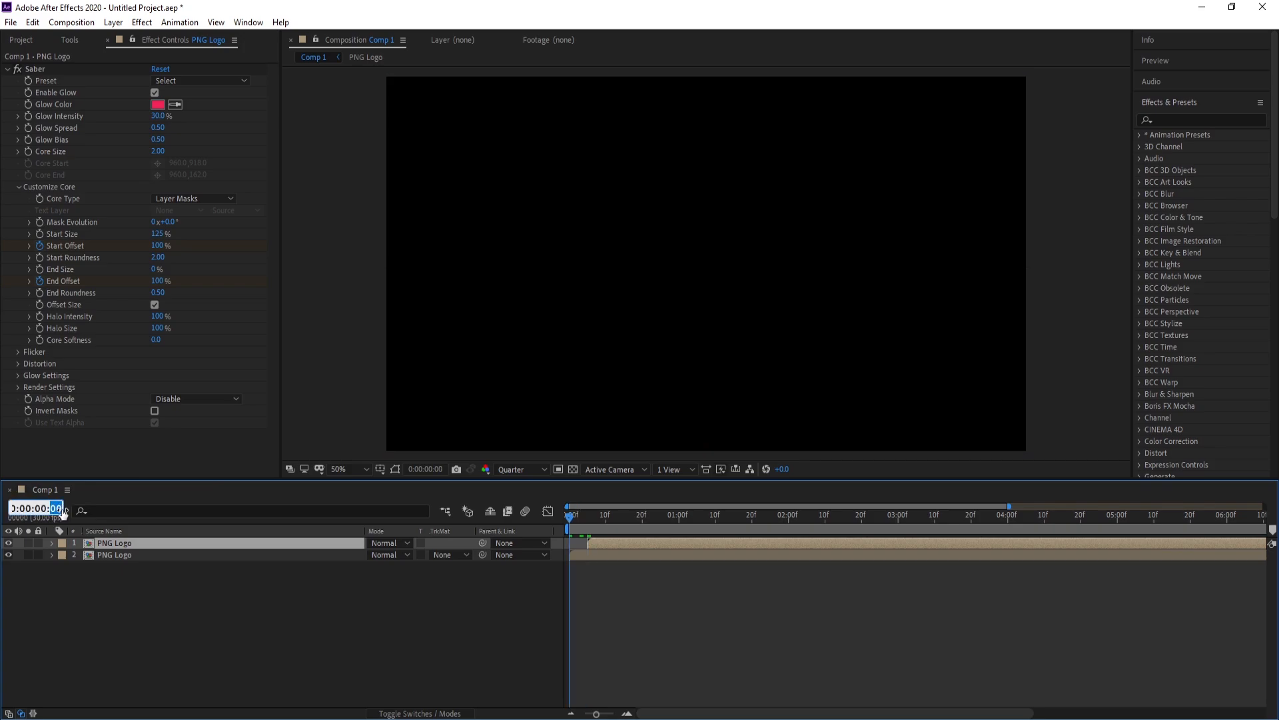
type("10")
key("Return")
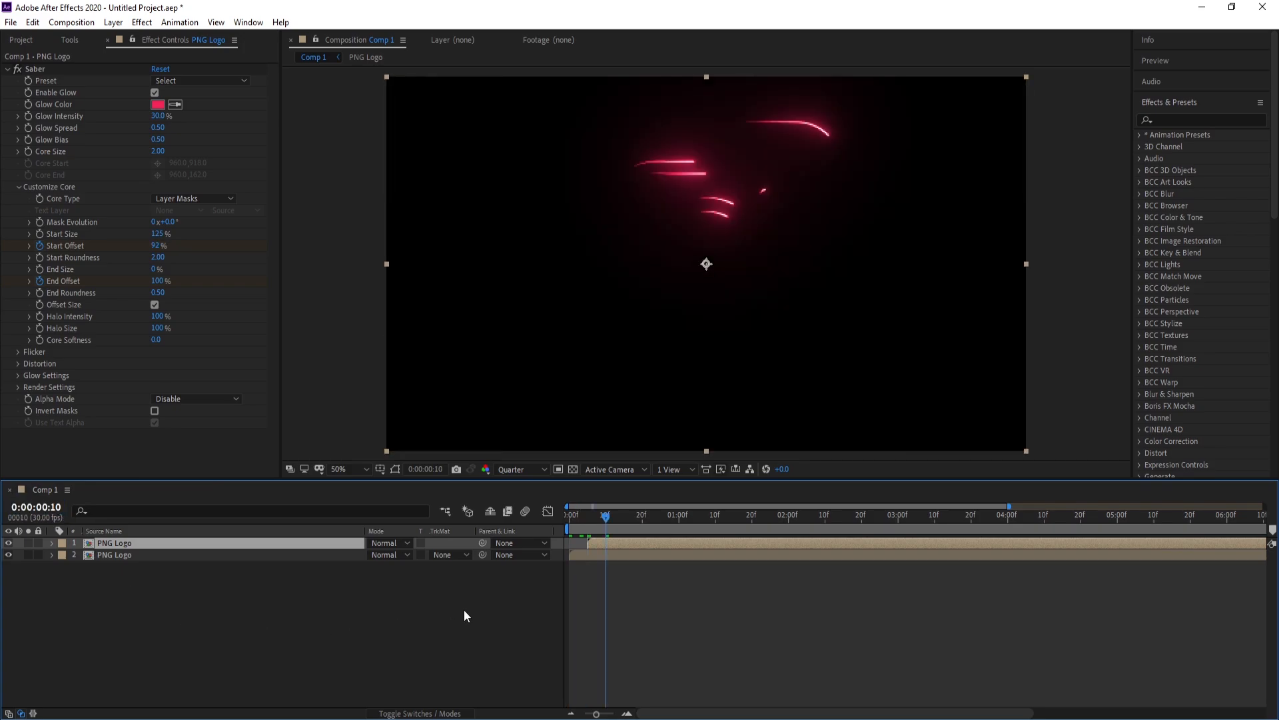
left_click_drag(605, 543, 609, 544)
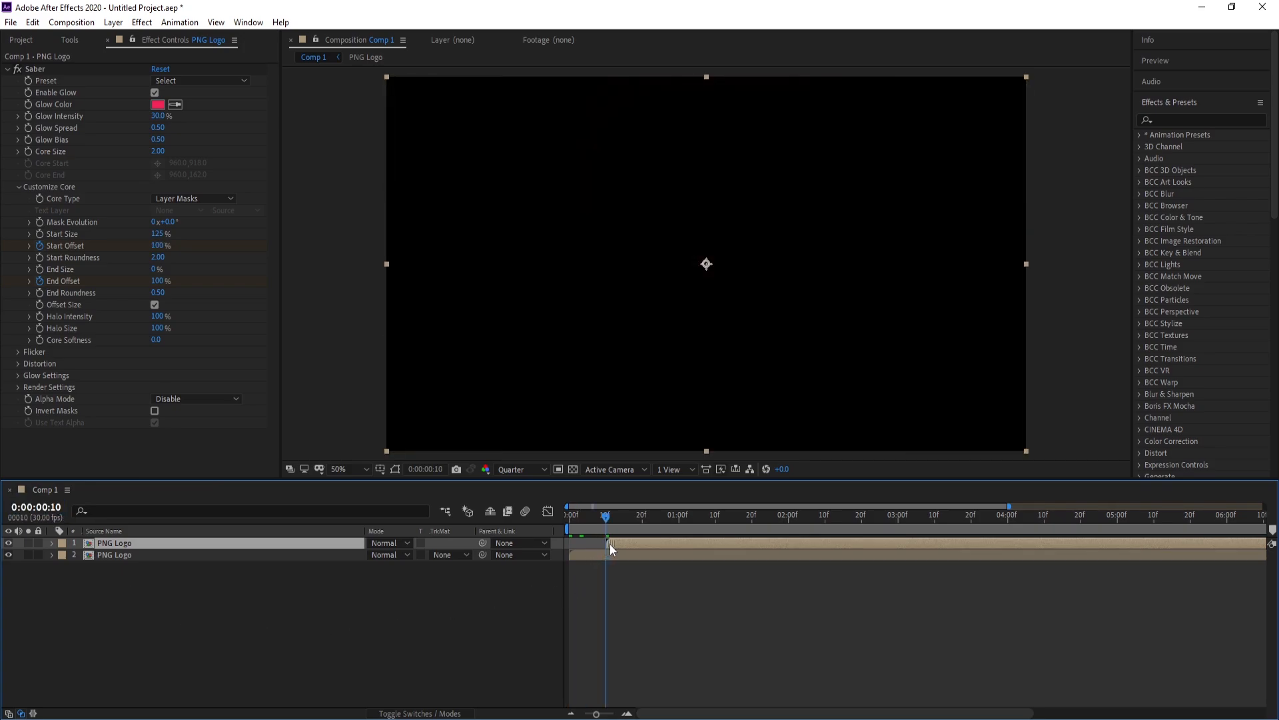
key("semicolon")
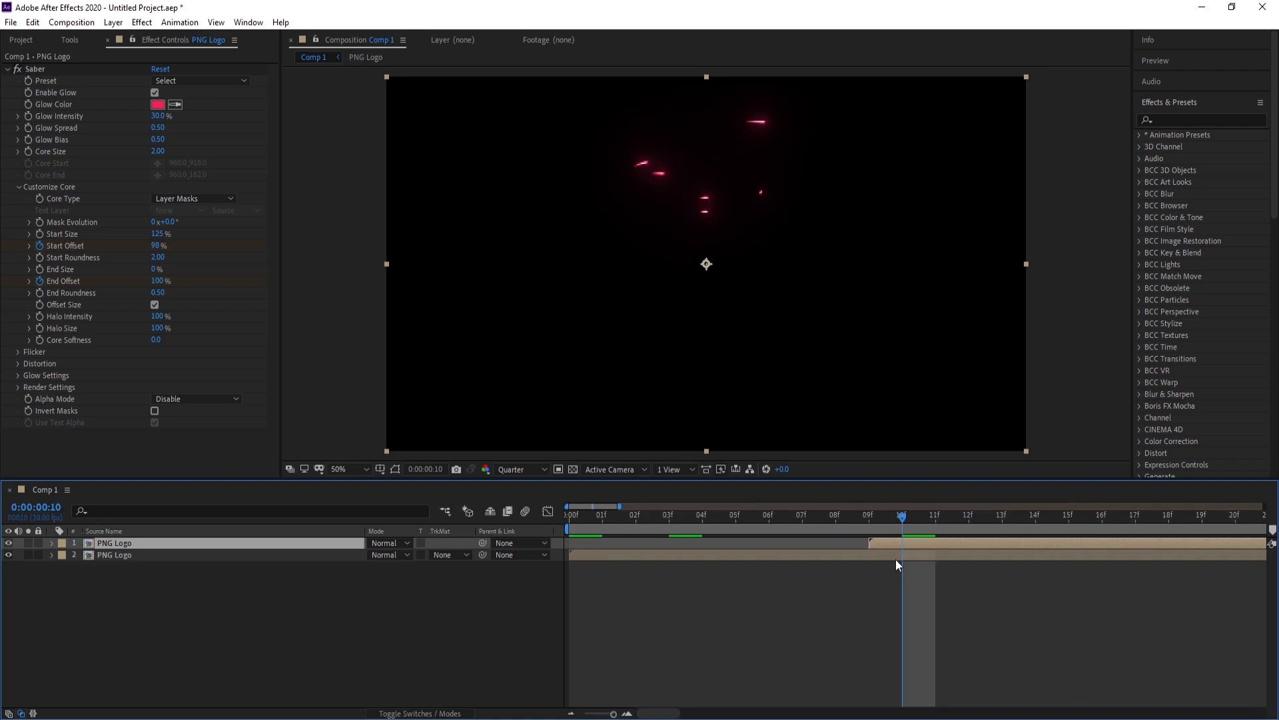
left_click_drag(893, 544, 920, 545)
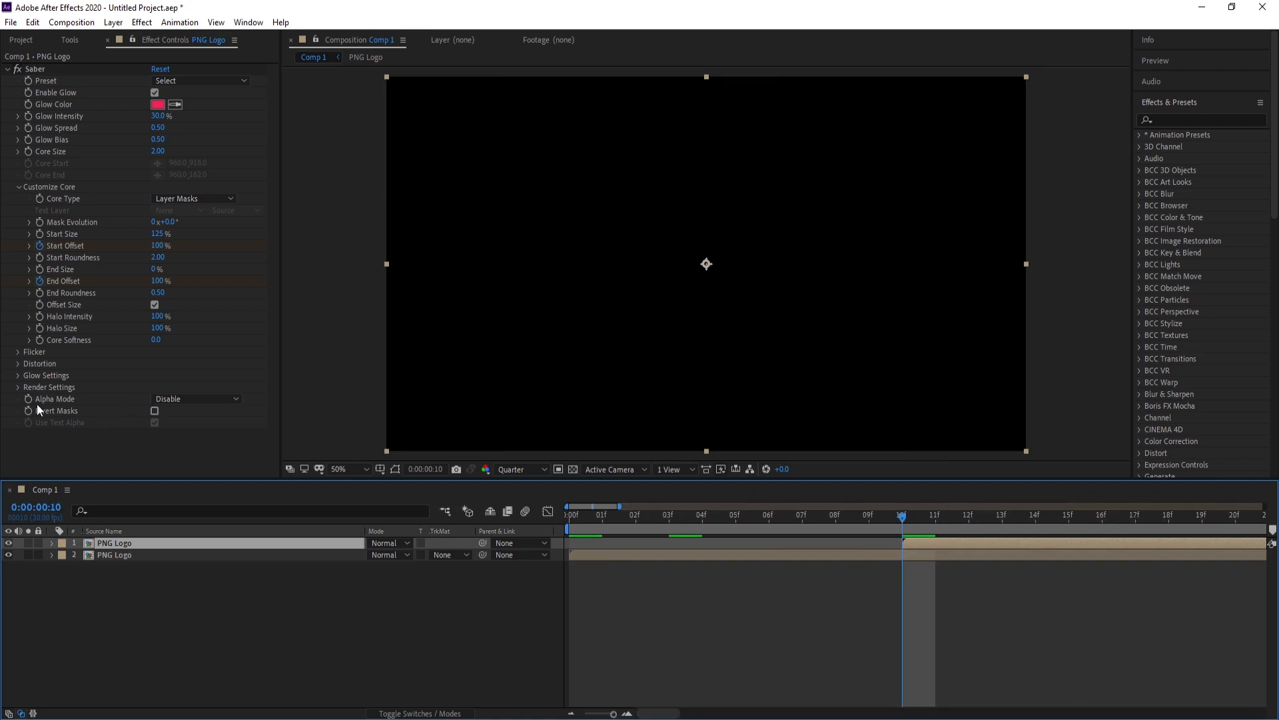
Set the composite settings to Transparent in the duplicated layer's Saber render settings.
left_click(17, 388)
scroll(100, 433, "down", 1)
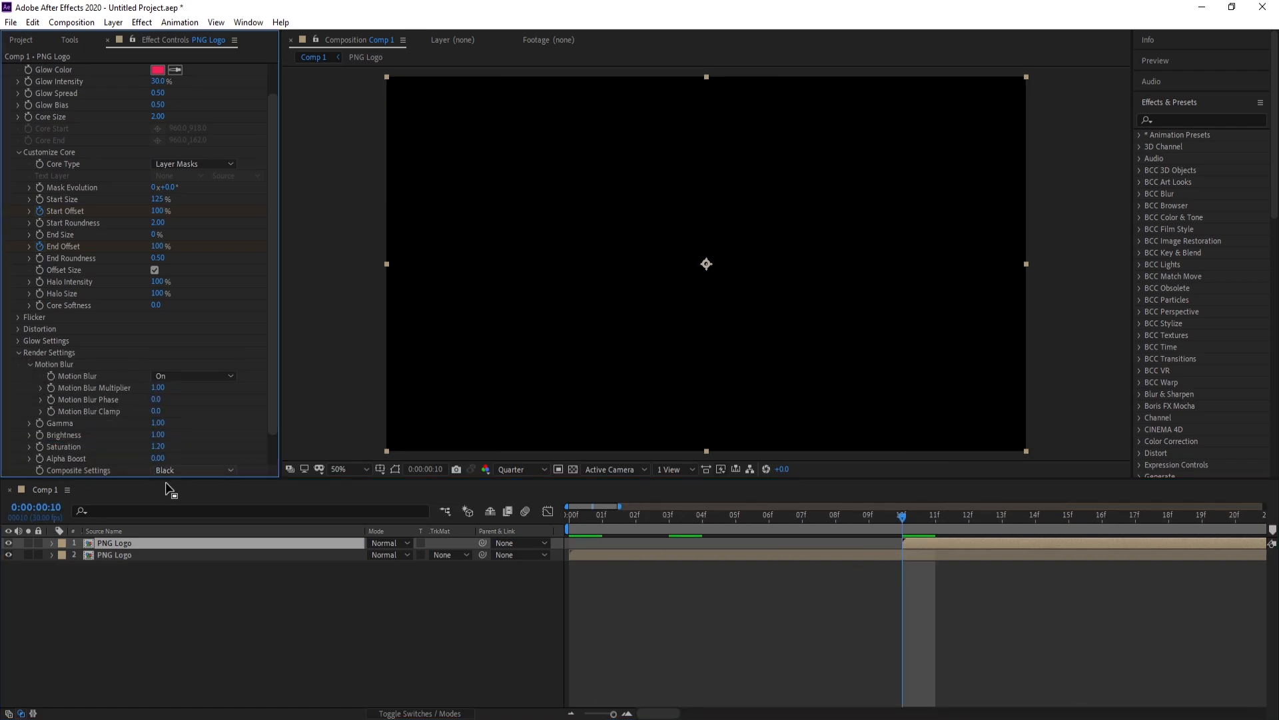
left_click(173, 469)
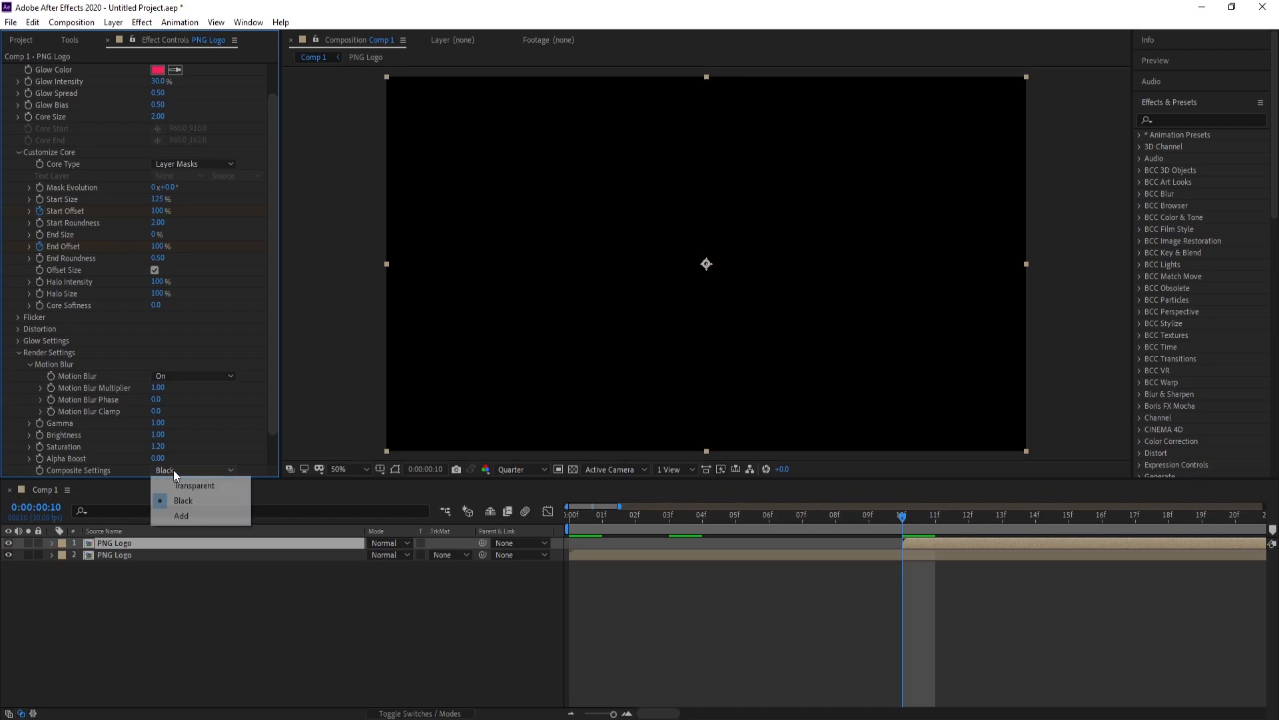
left_click(188, 487)
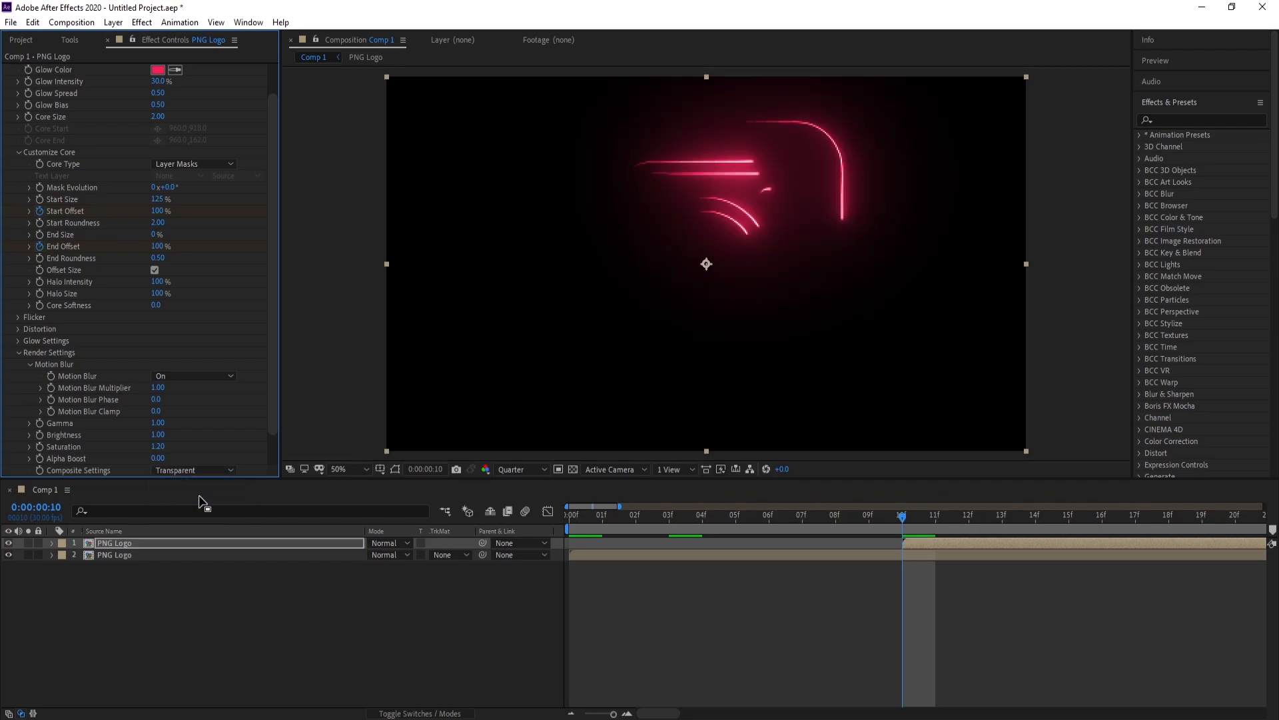
Copy the magenta #D9298A from the Adobe Color theme and apply it as the Saber glow color of the duplicated PNG Logo layer.
key("alt+Tab")
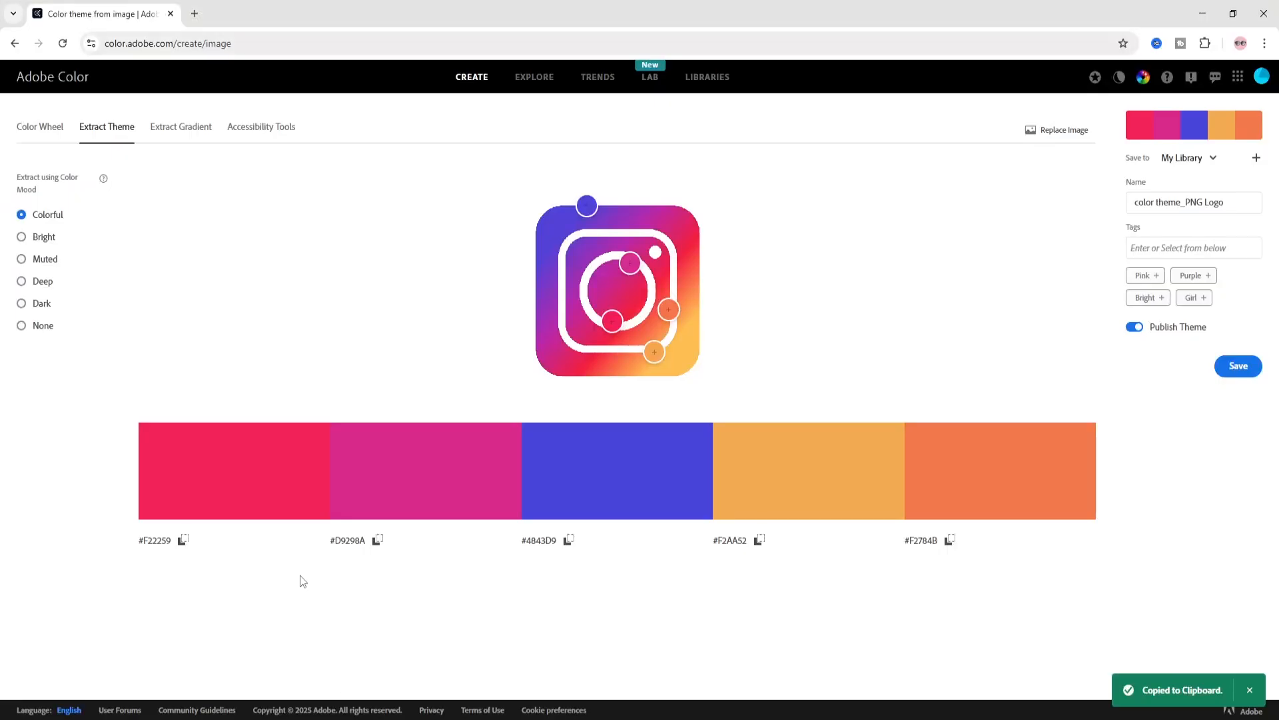
left_click(374, 545)
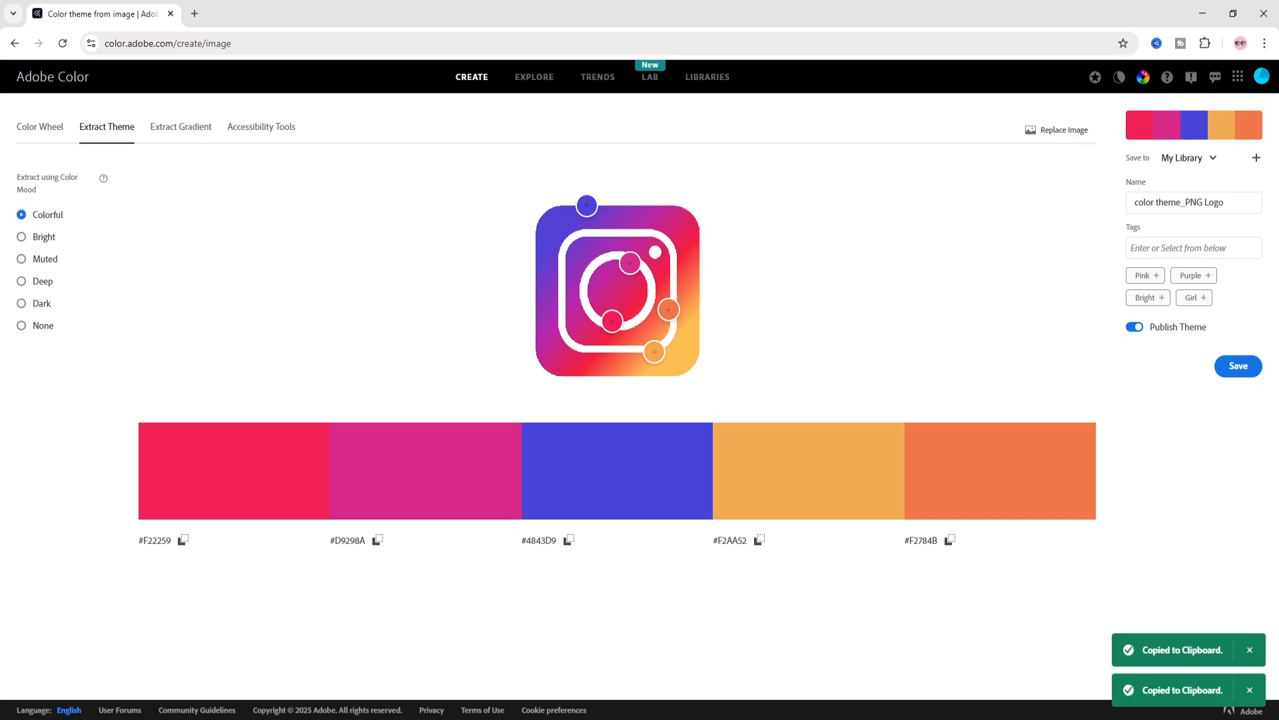
key("alt+Tab")
left_click(157, 69)
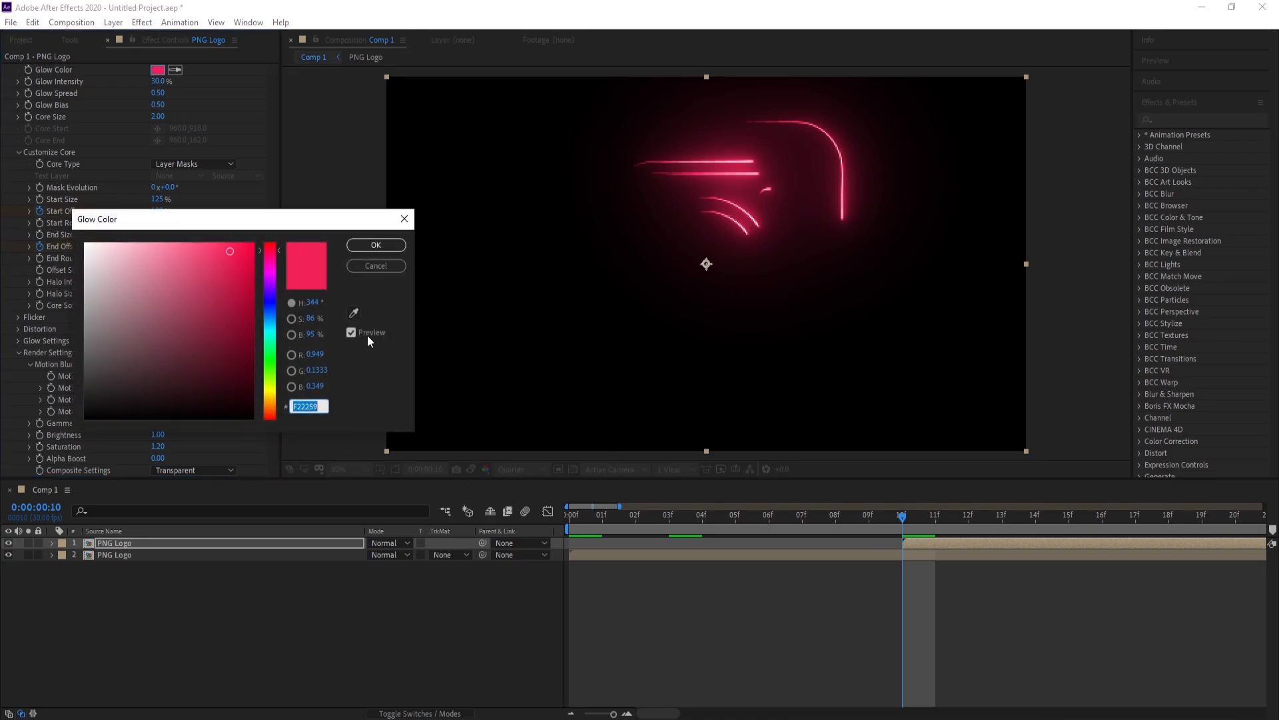
key("ctrl+v")
key("Return")
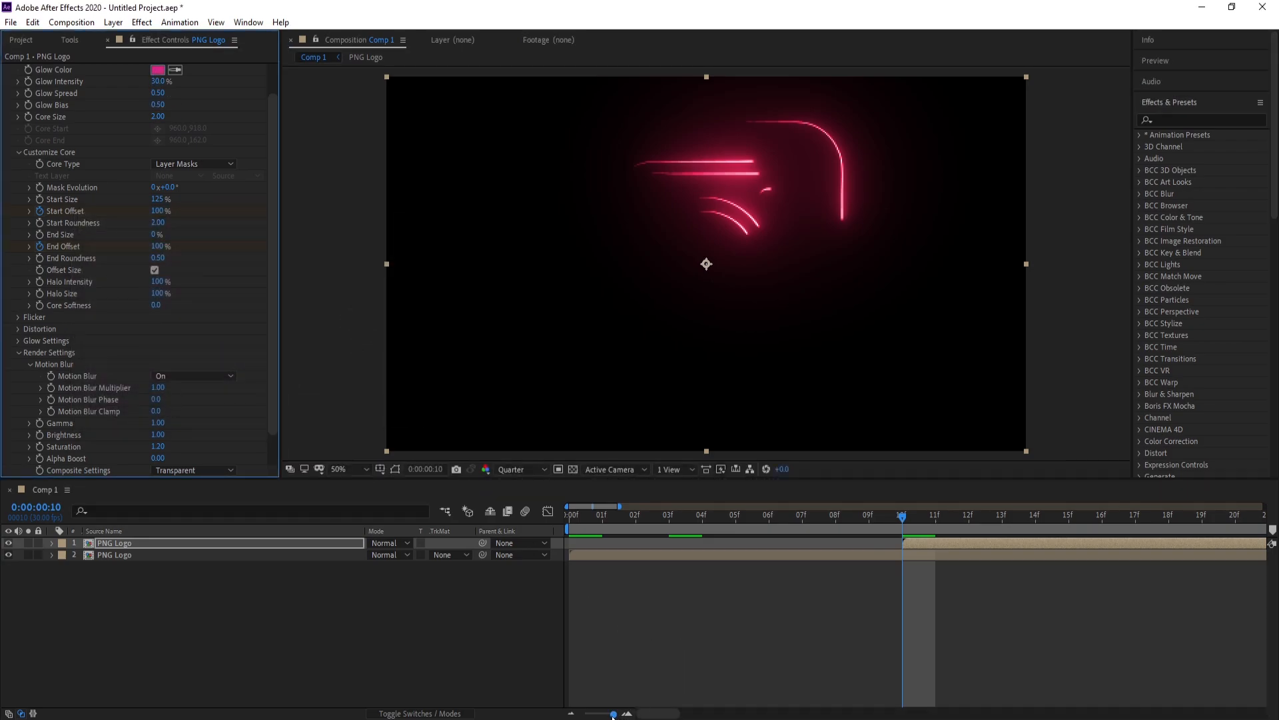
Duplicate the magenta PNG Logo layer and shift the copy so that it starts at frame 20.
left_click_drag(613, 716, 609, 715)
left_click(55, 508)
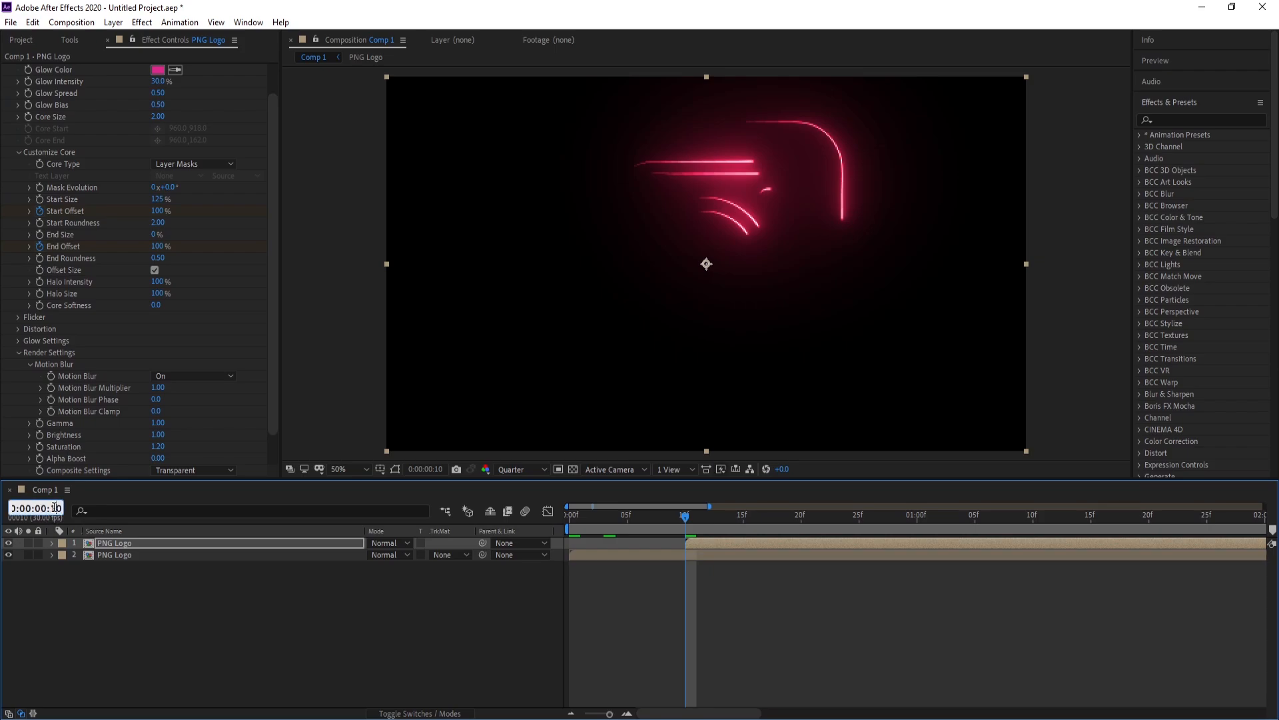
type("20")
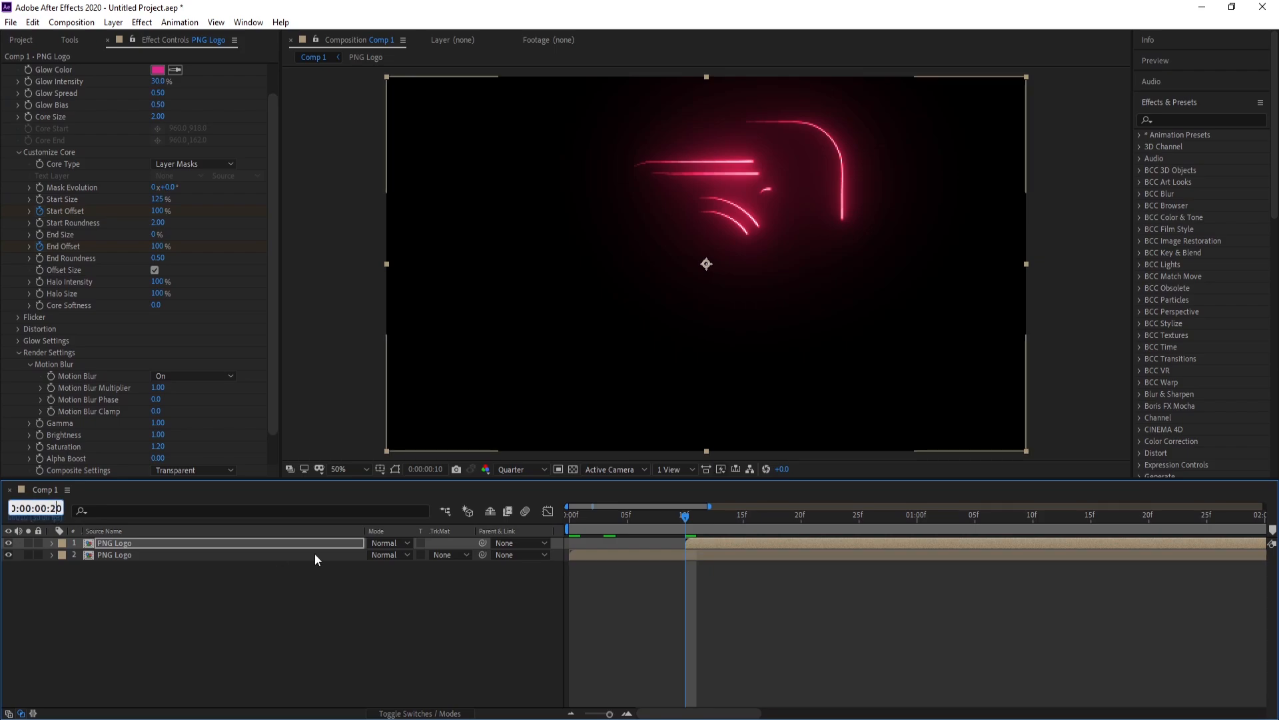
key("Return")
left_click(701, 544)
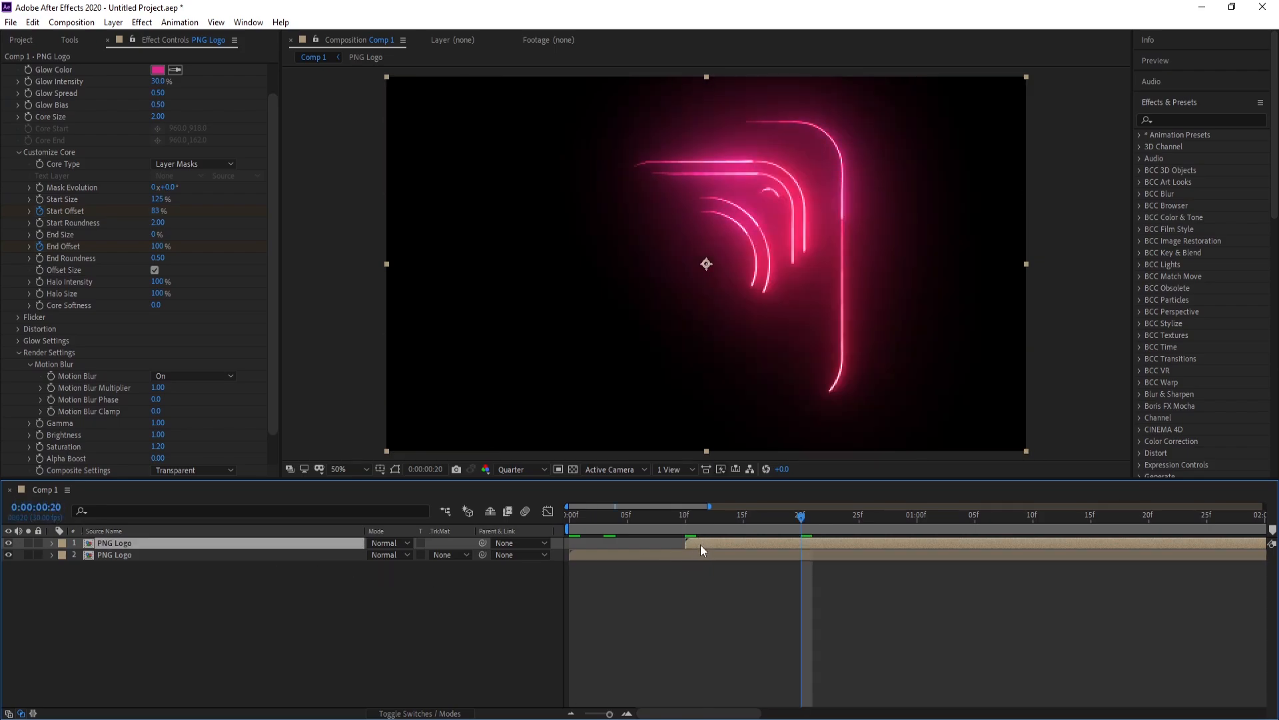
key("ctrl+d")
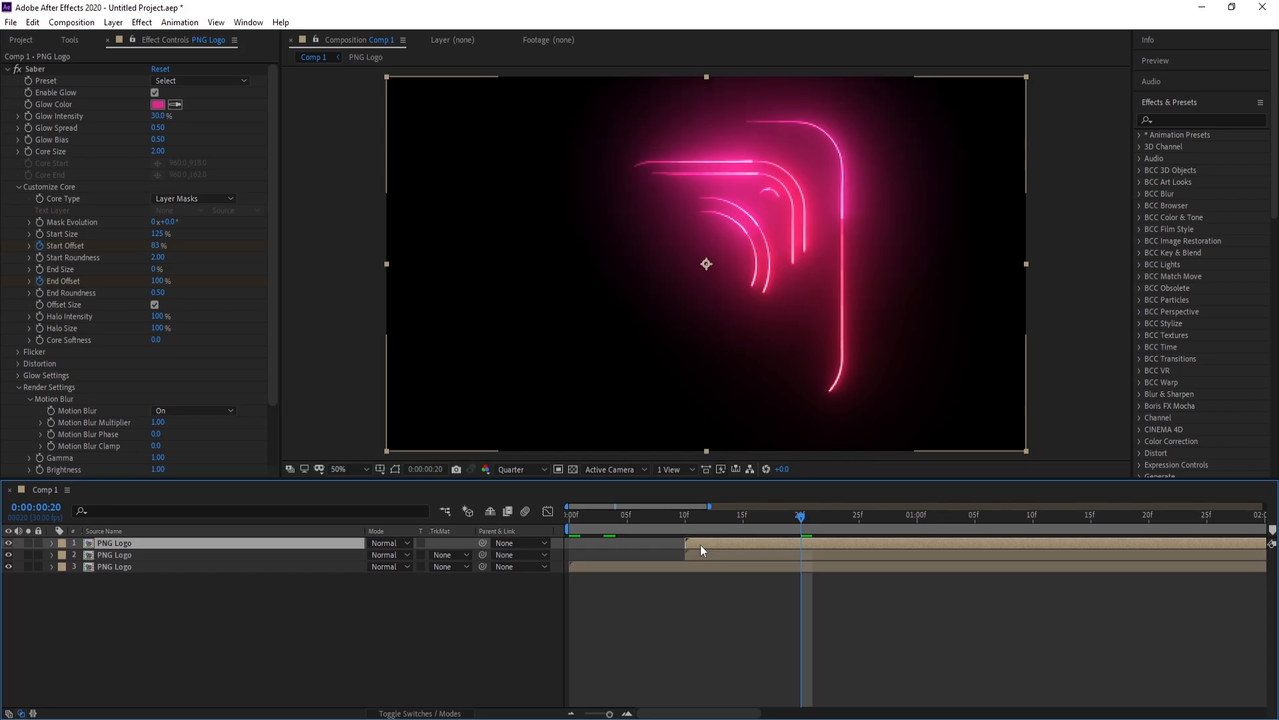
left_click_drag(701, 545, 814, 547)
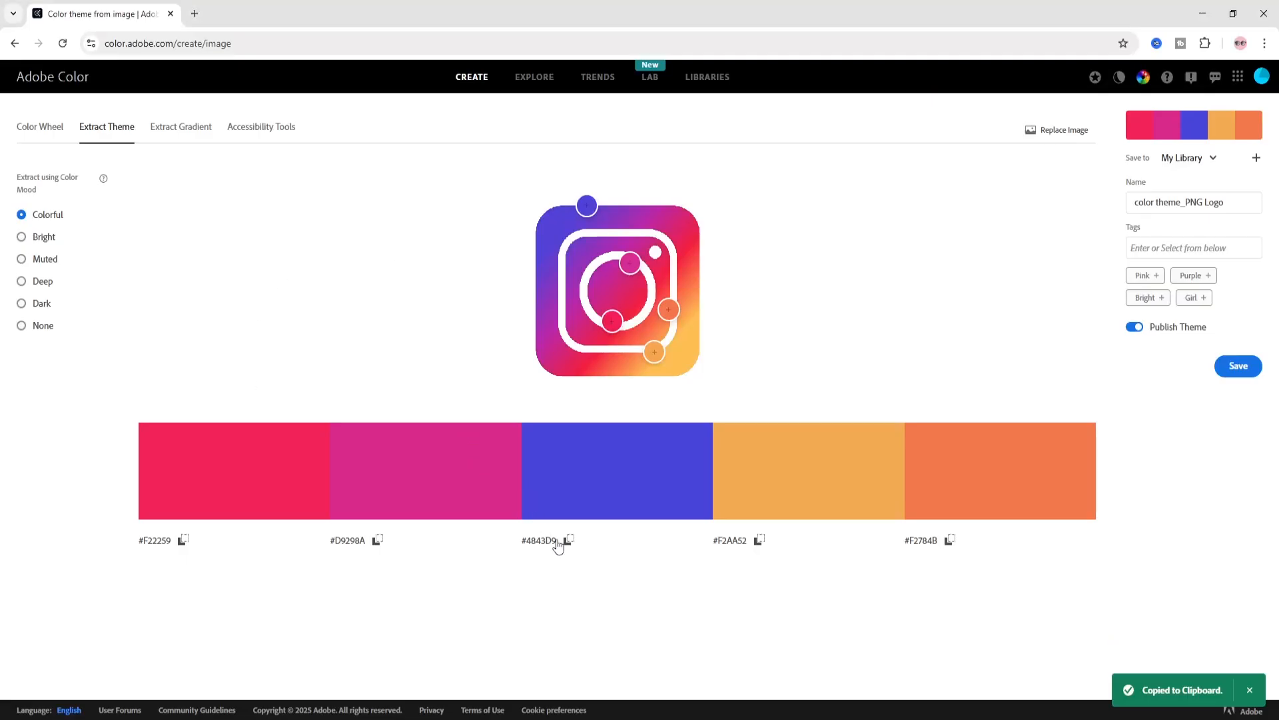
Copy the blue #4843D9 from the Adobe Color theme and apply it as the newest layer's Saber glow color.
left_click(568, 539)
key("alt+Tab")
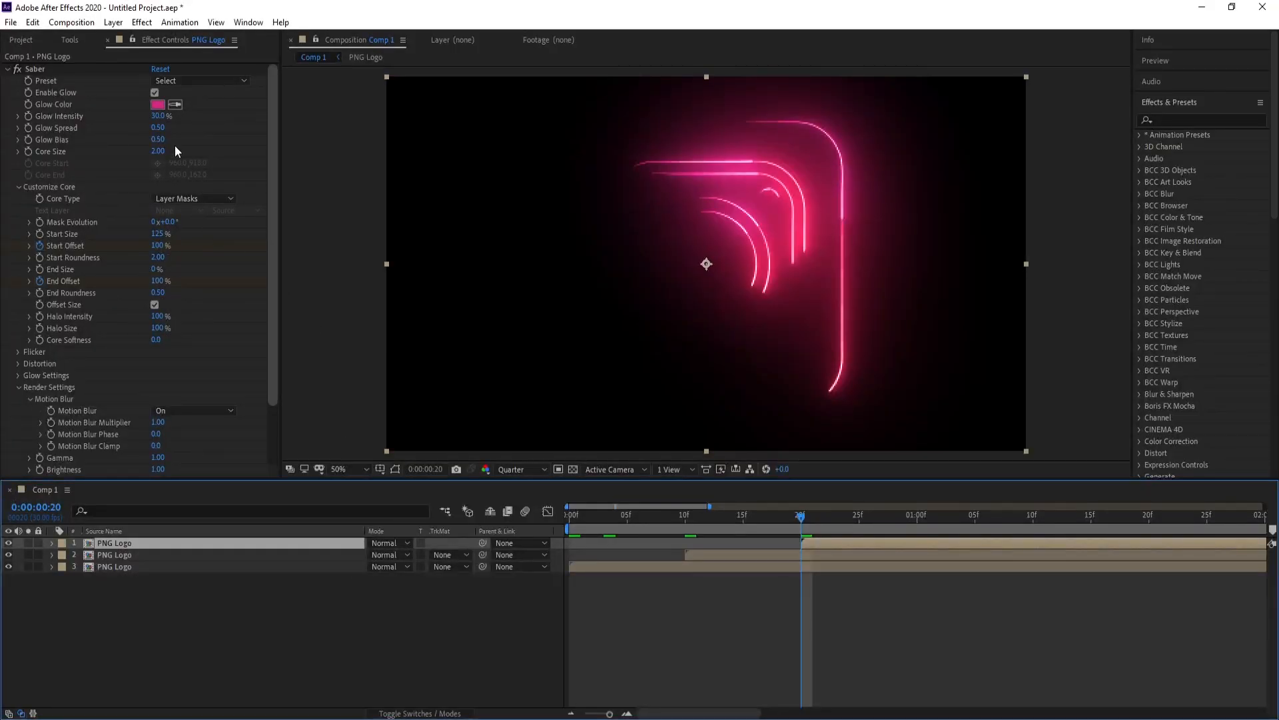
left_click(159, 108)
key("ctrl+v")
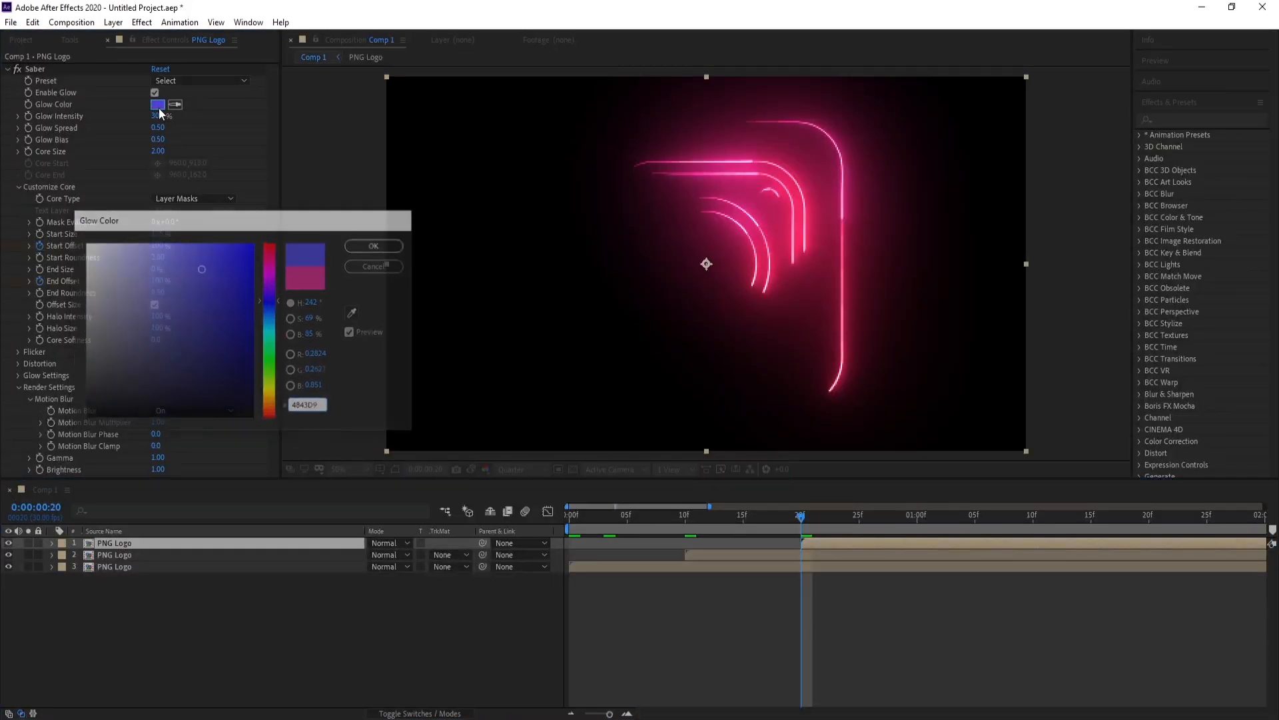
key("Return")
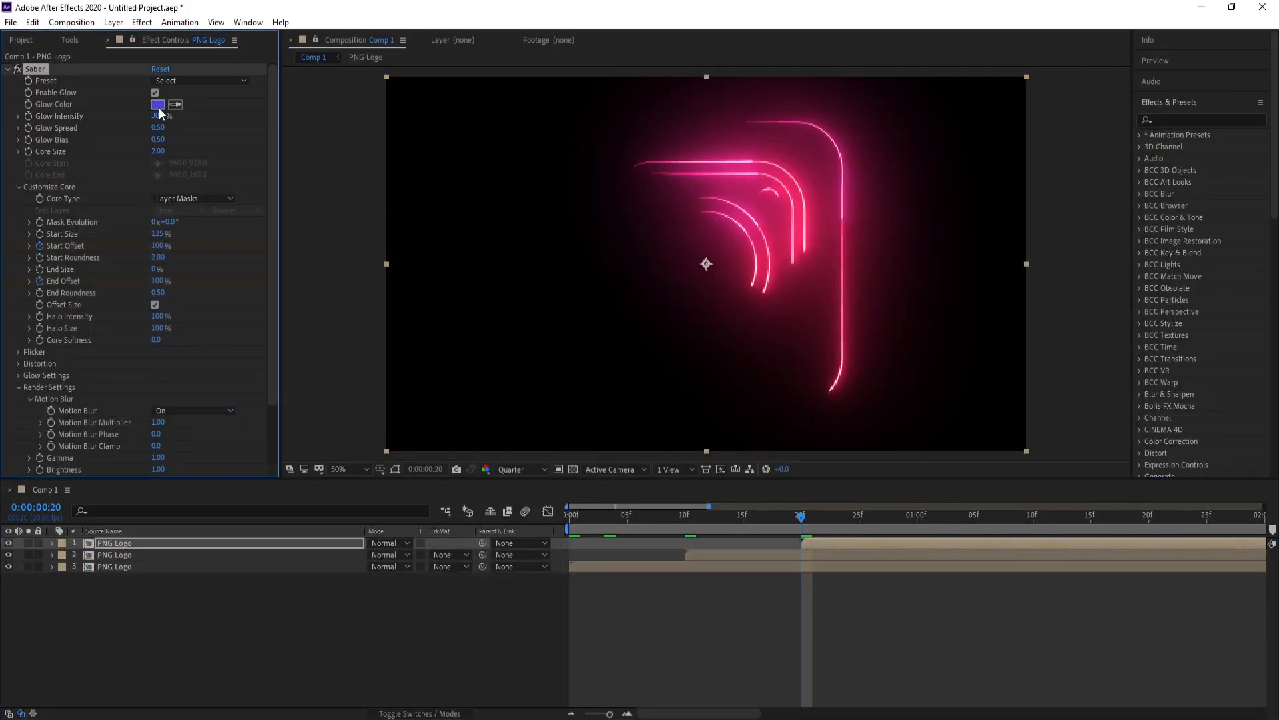
Duplicate the blue PNG Logo layer and shift the copy so that it starts at 0:00:01:00.
left_click(54, 508)
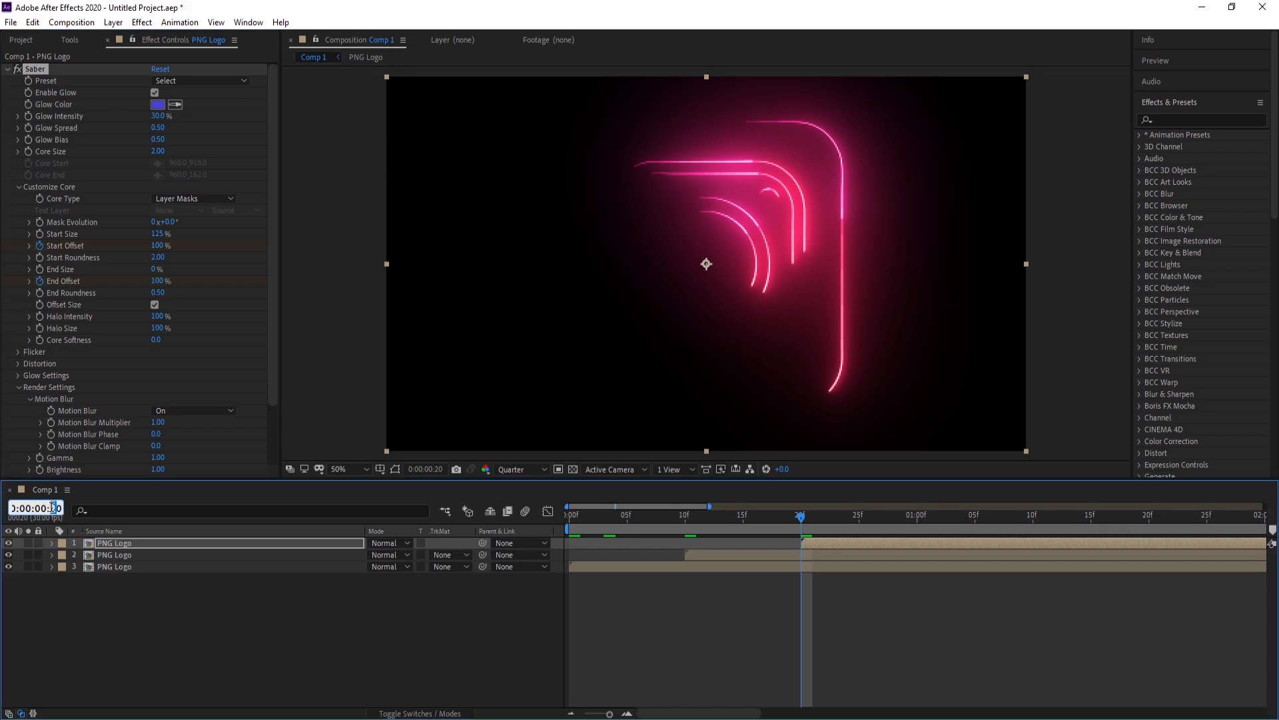
type("30")
key("Return")
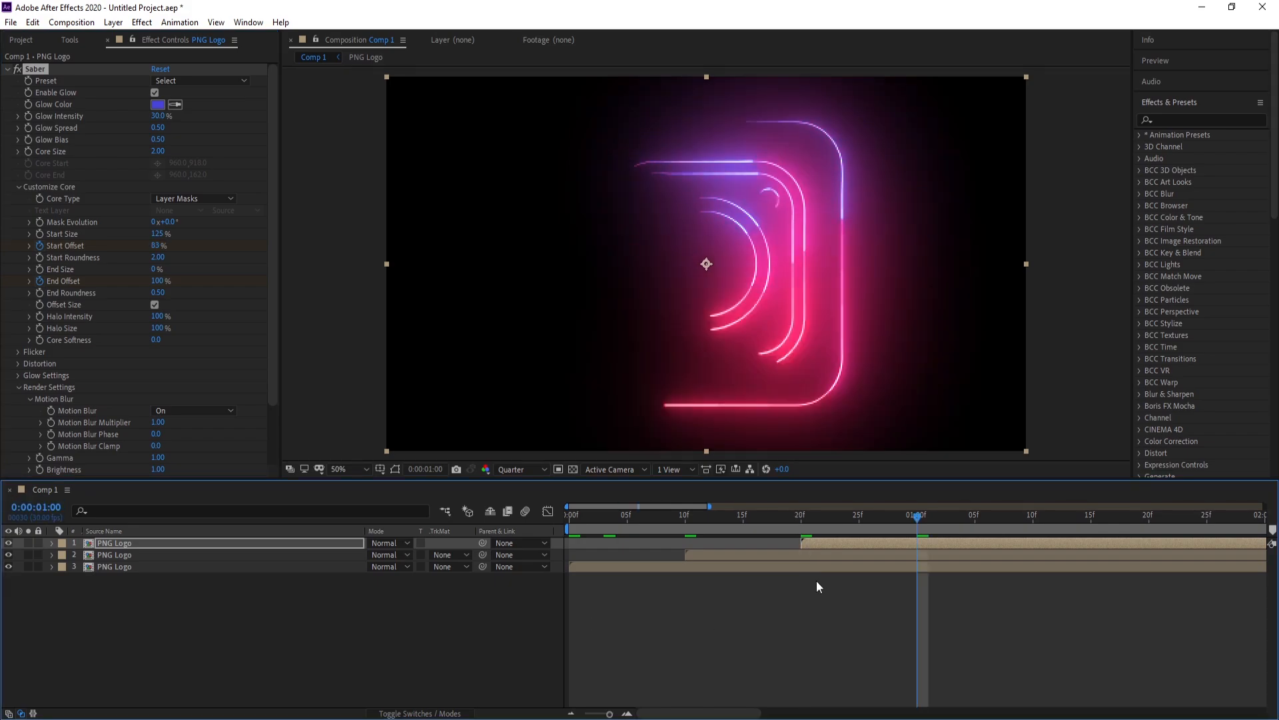
left_click(851, 541)
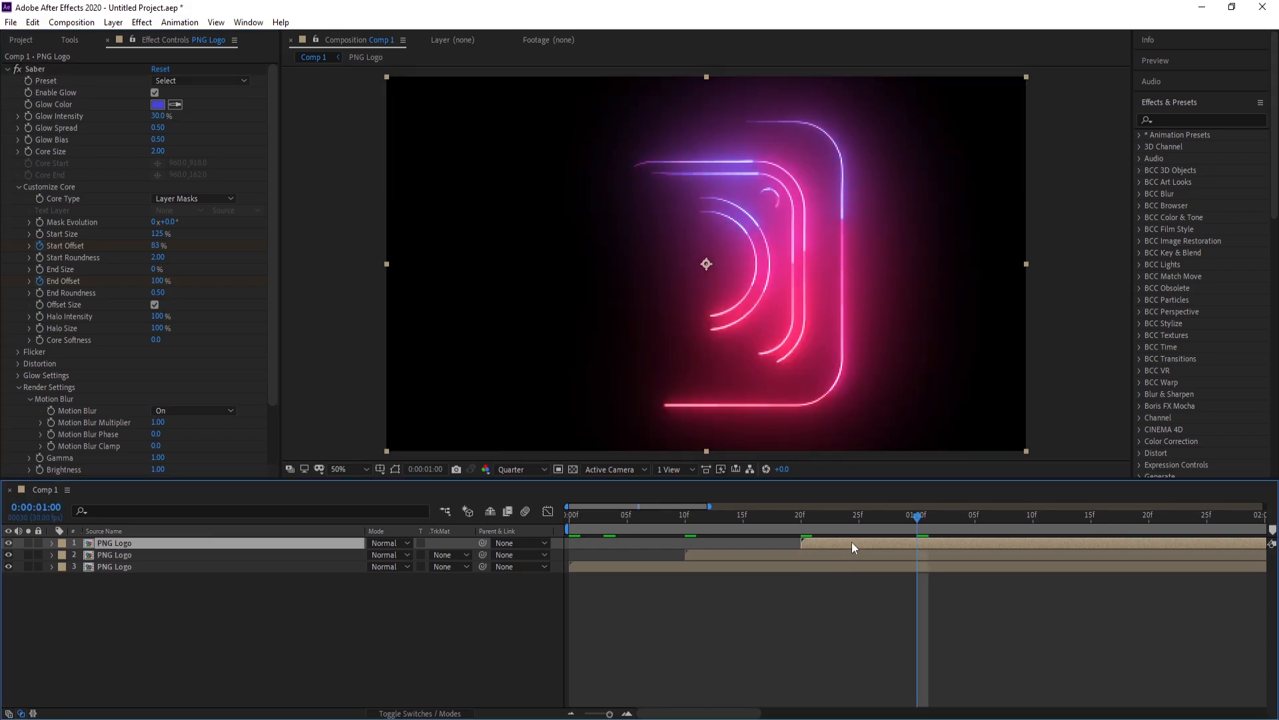
key("ctrl+d")
left_click_drag(852, 542, 965, 542)
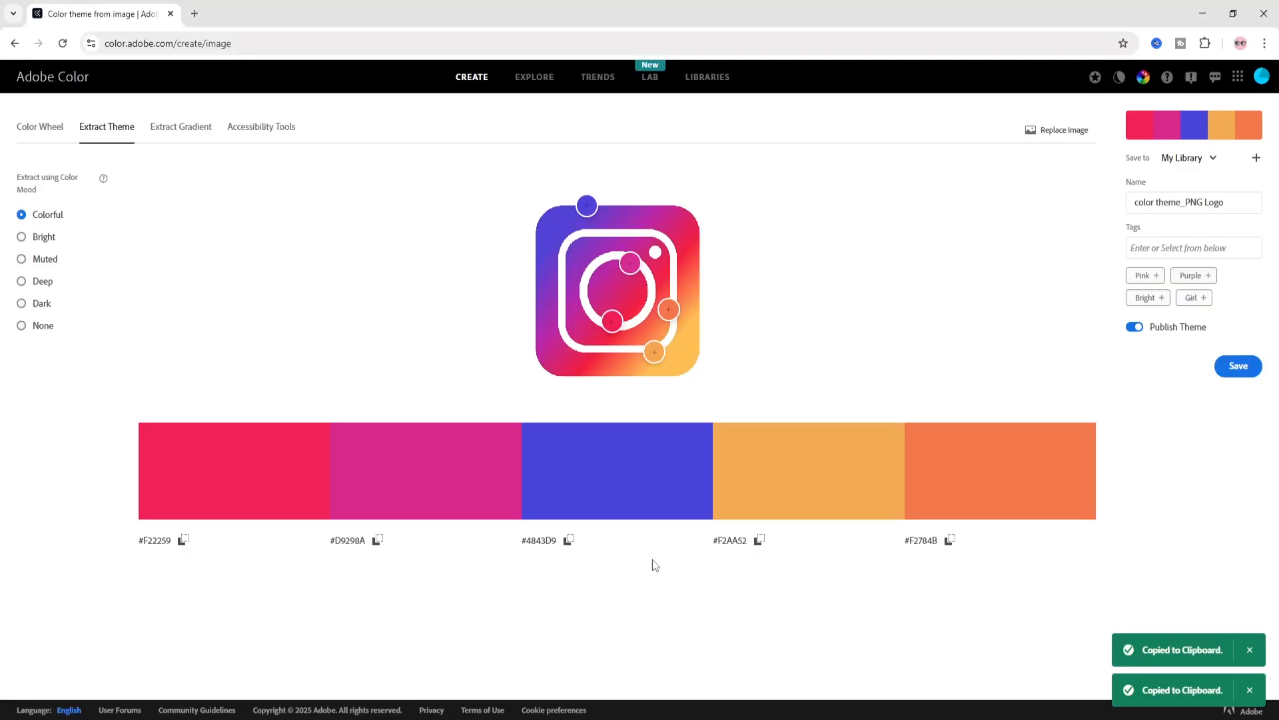
Copy the yellow-orange #F2AA52 from the Adobe Color theme and apply it as the newest layer's Saber glow color.
left_click(759, 540)
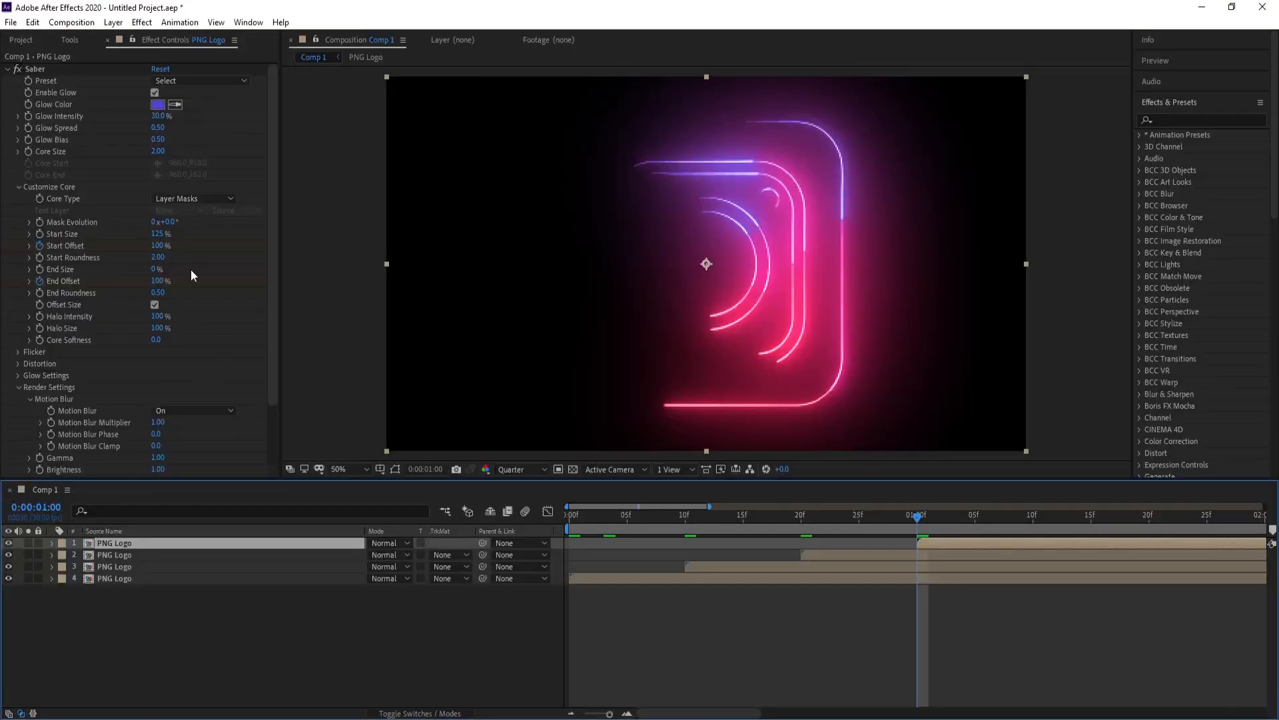
left_click(158, 105)
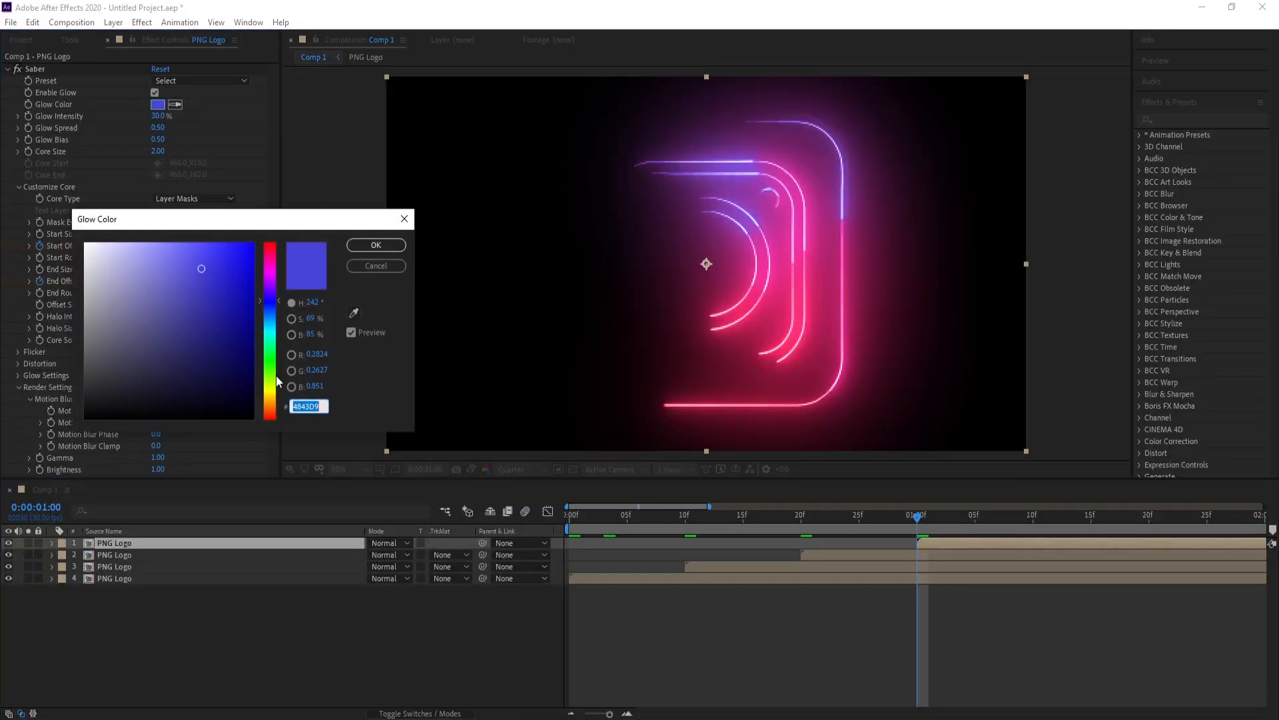
key("ctrl+v")
key("Return")
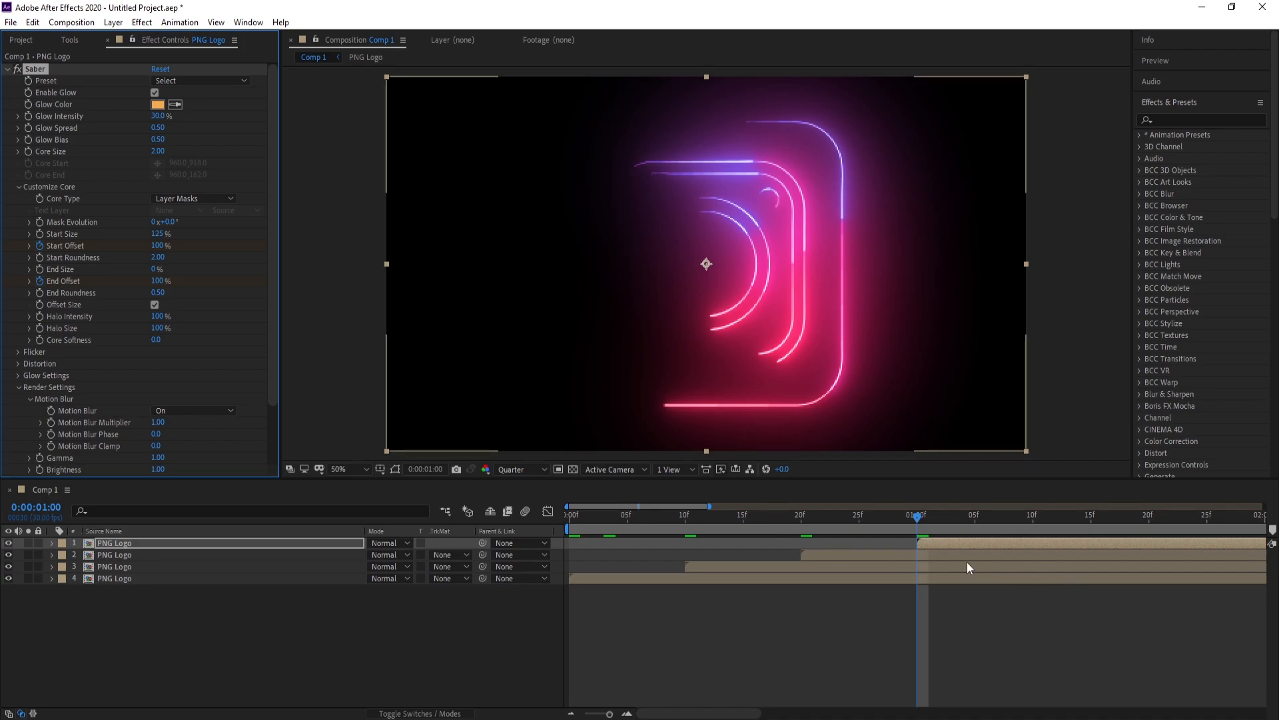
Duplicate the yellow-orange PNG Logo layer and shift the copy so that it starts at 0:00:01:10.
left_click(54, 508)
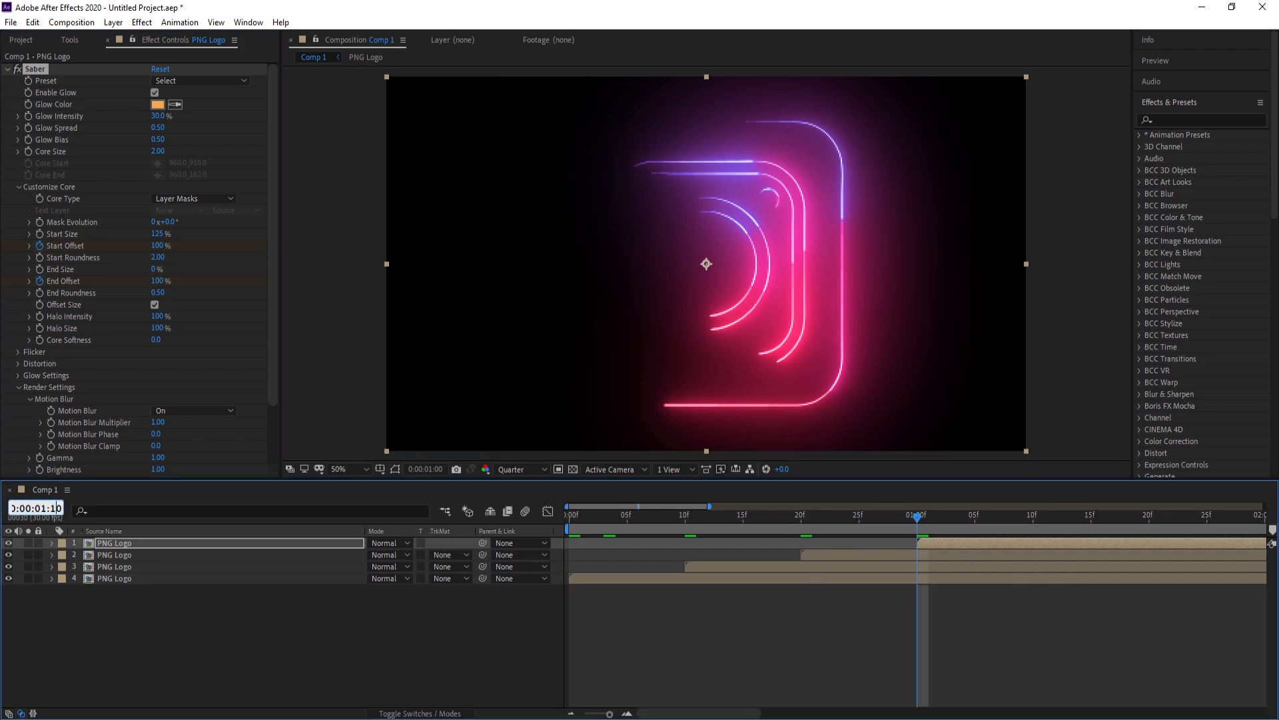
key("Return")
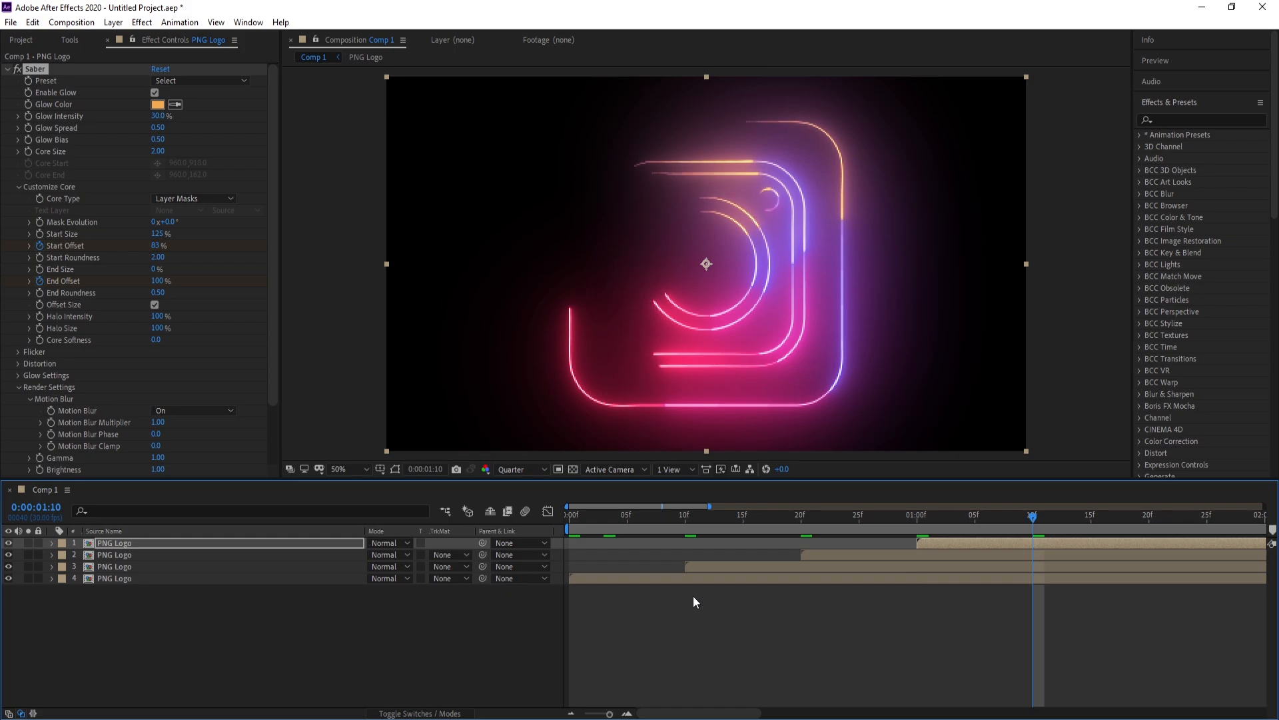
left_click(940, 542)
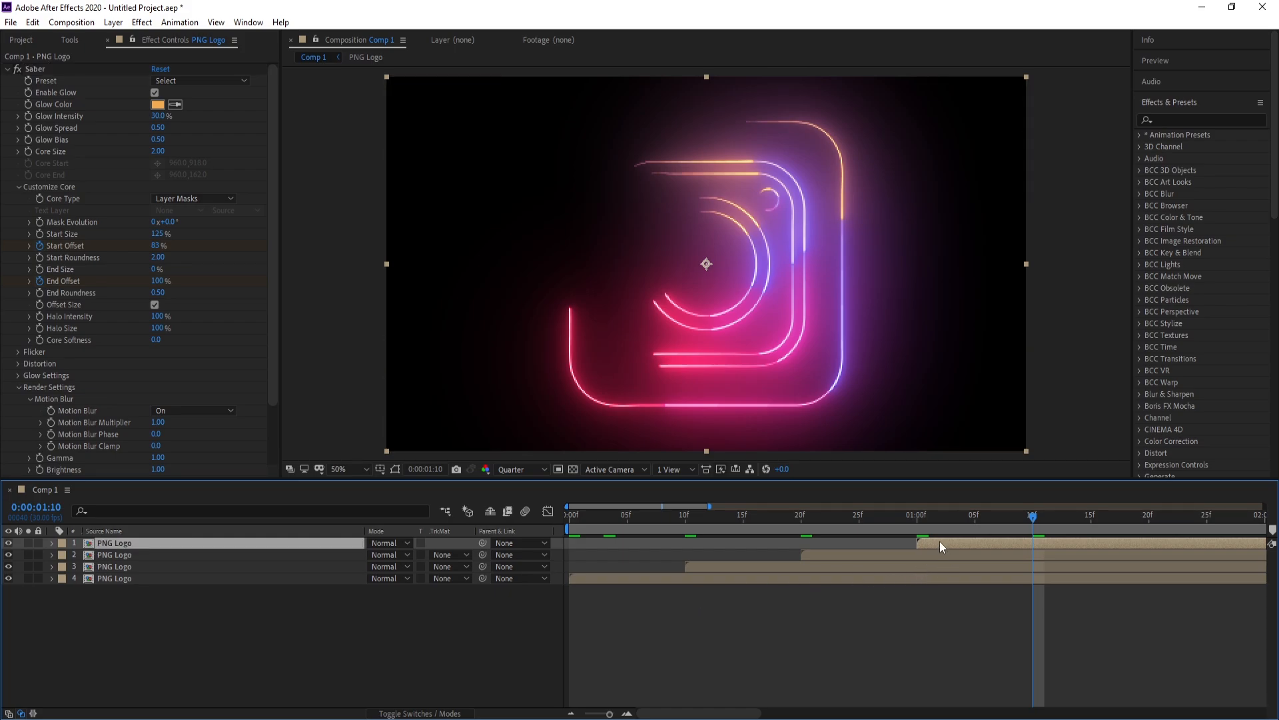
key("ctrl+d")
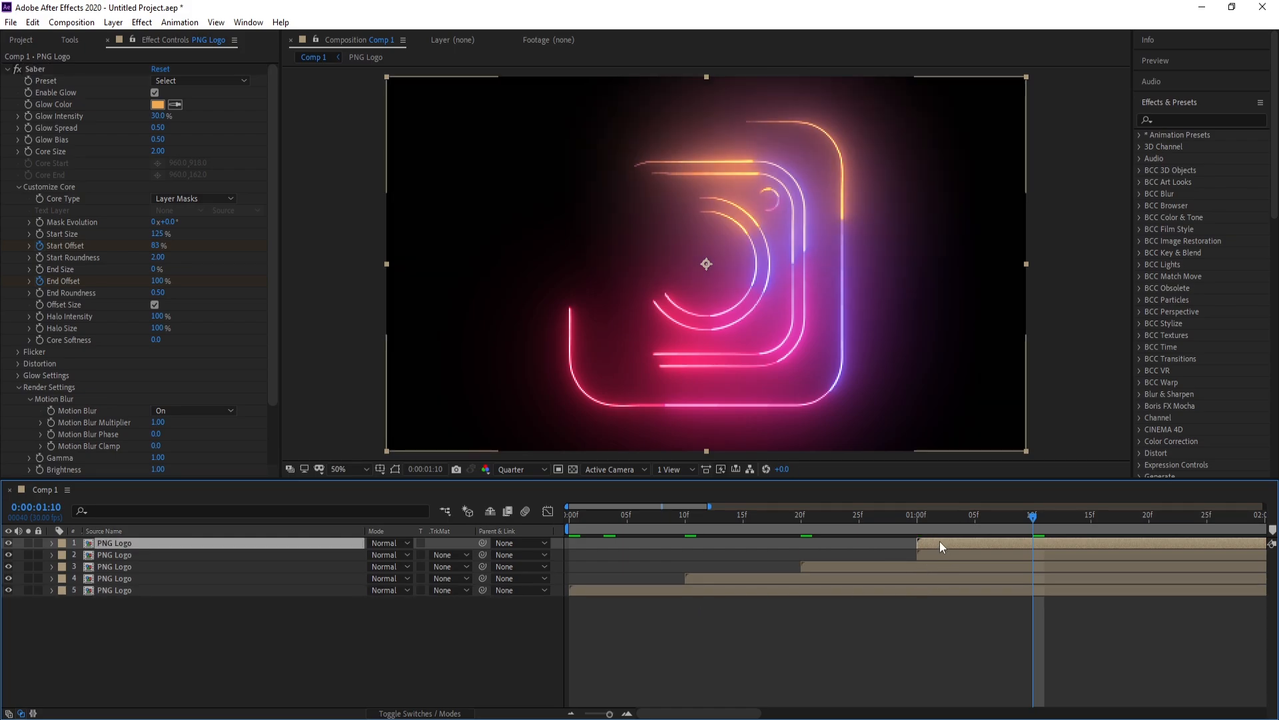
left_click_drag(939, 541, 1054, 545)
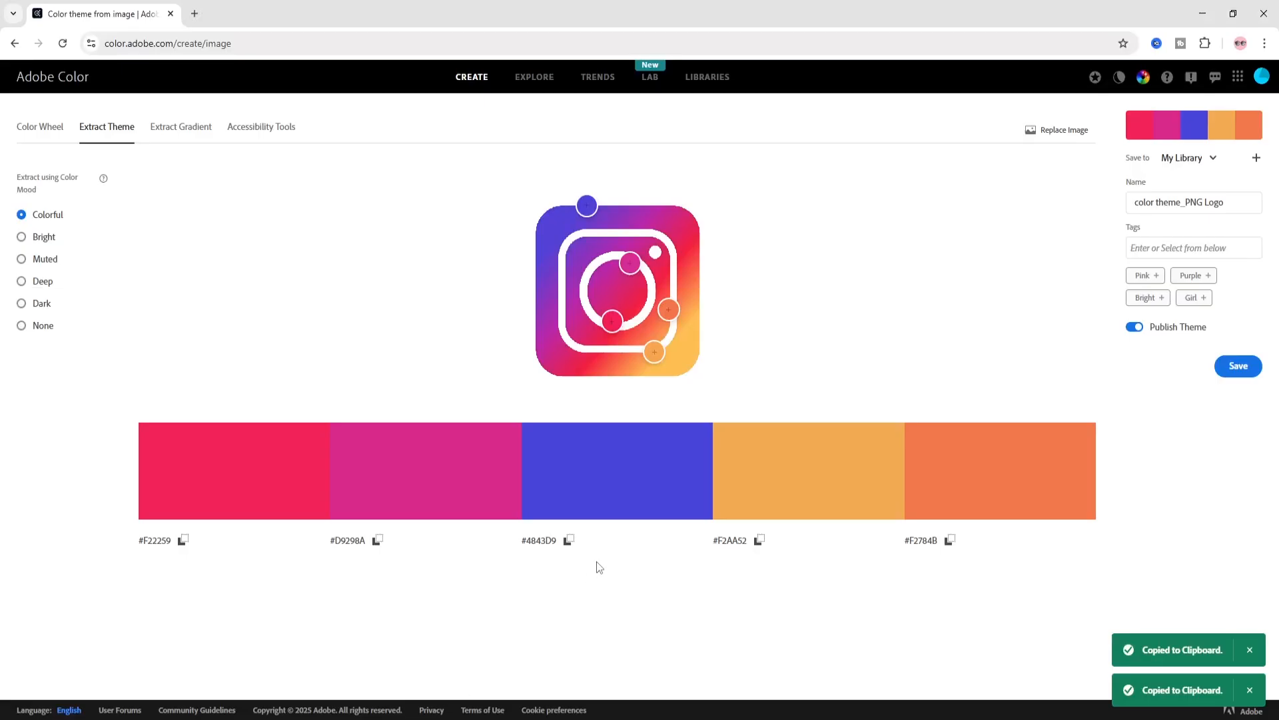
Copy the orange #F2784B from the Adobe Color theme and apply it as the newest layer's Saber glow color.
left_click(950, 540)
key("alt+Tab")
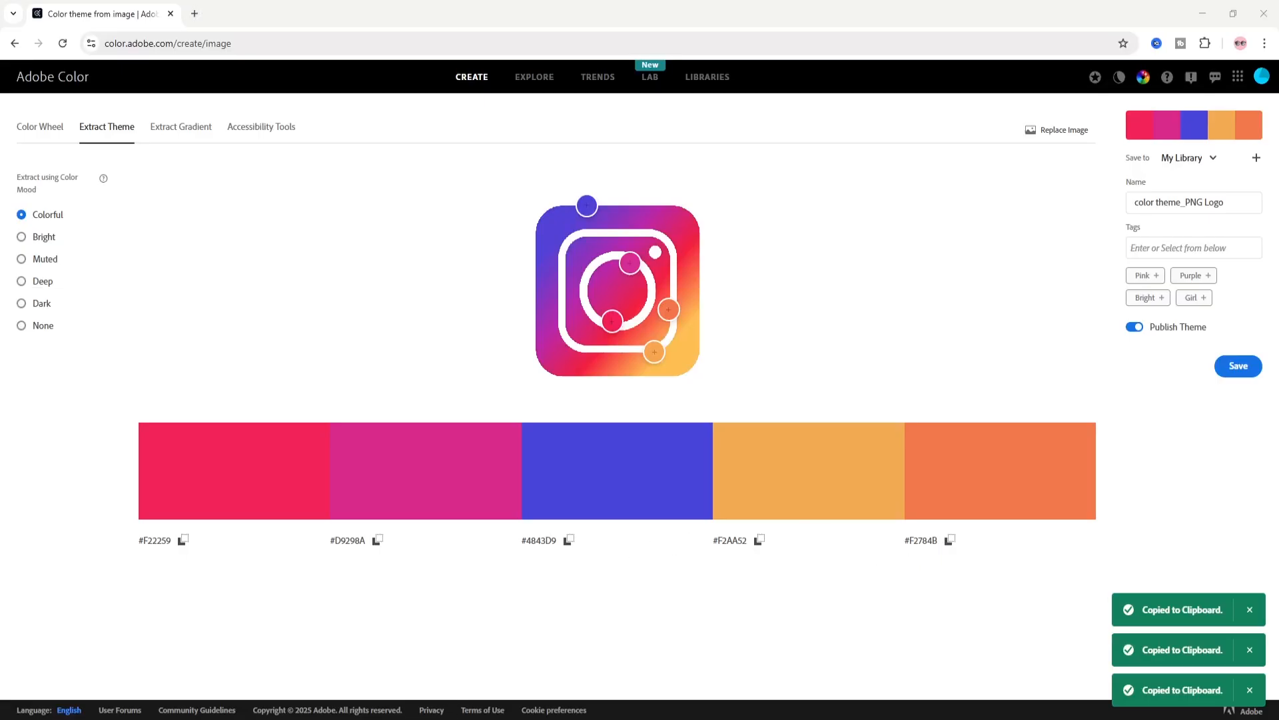
left_click(158, 105)
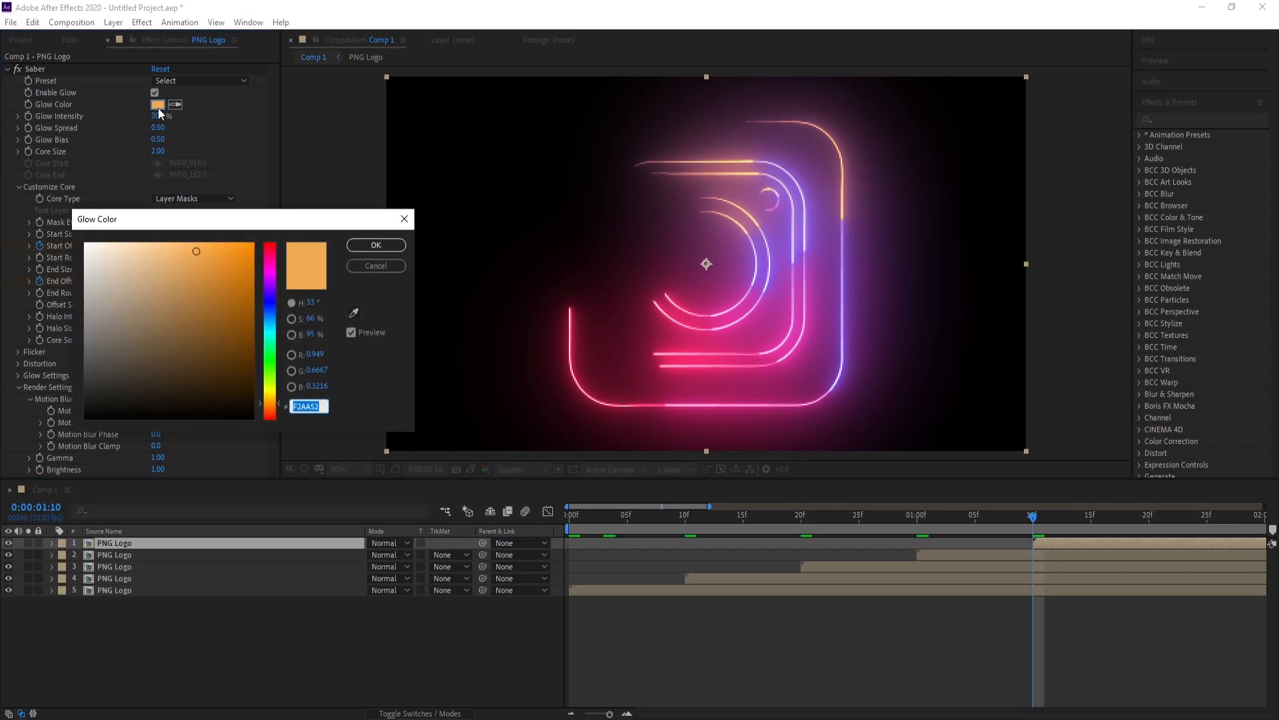
key("ctrl+v")
key("Return")
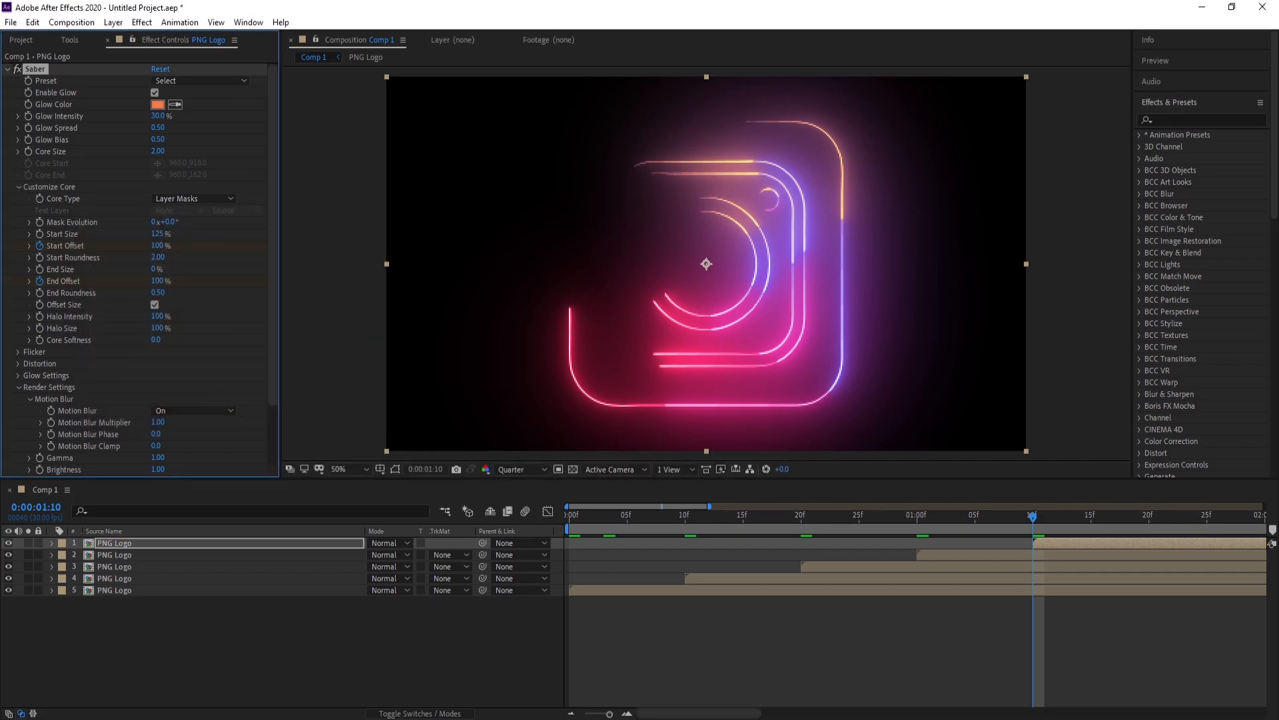
Preview the staggered glow animation of all five layers from the start of the composition and check frame 5.
left_click_drag(609, 714, 590, 714)
key("Home")
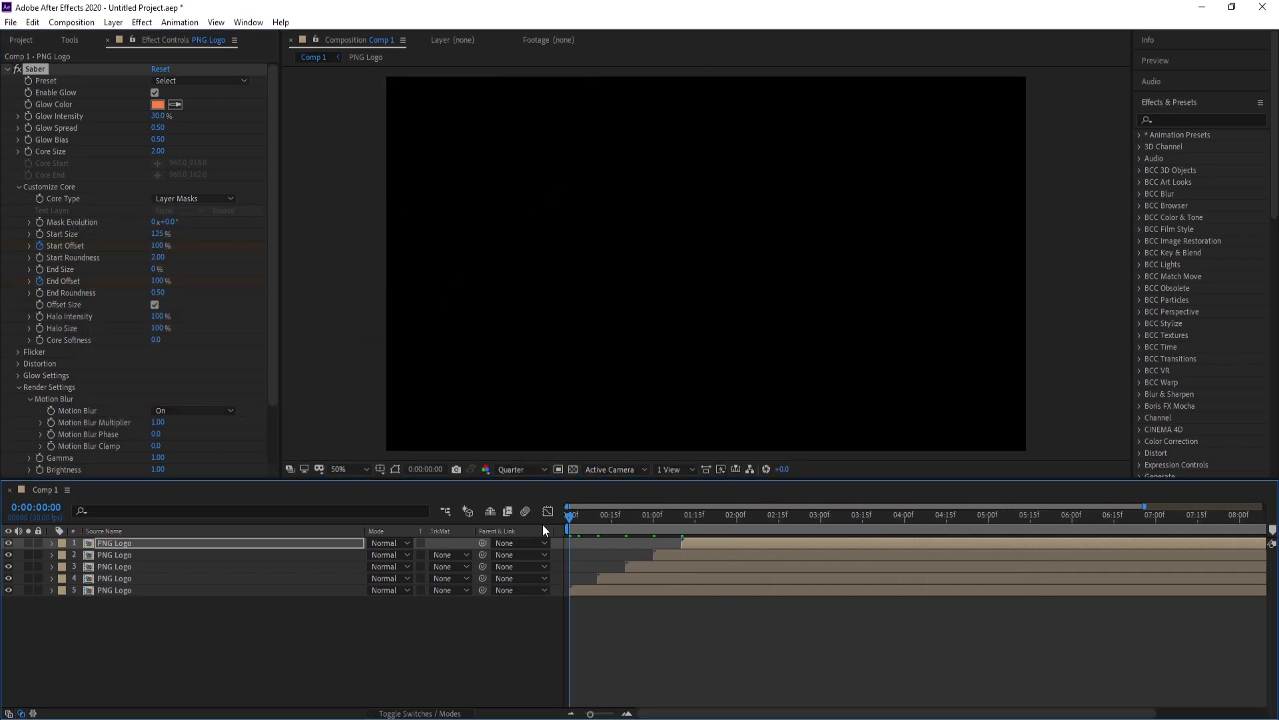
key("space")
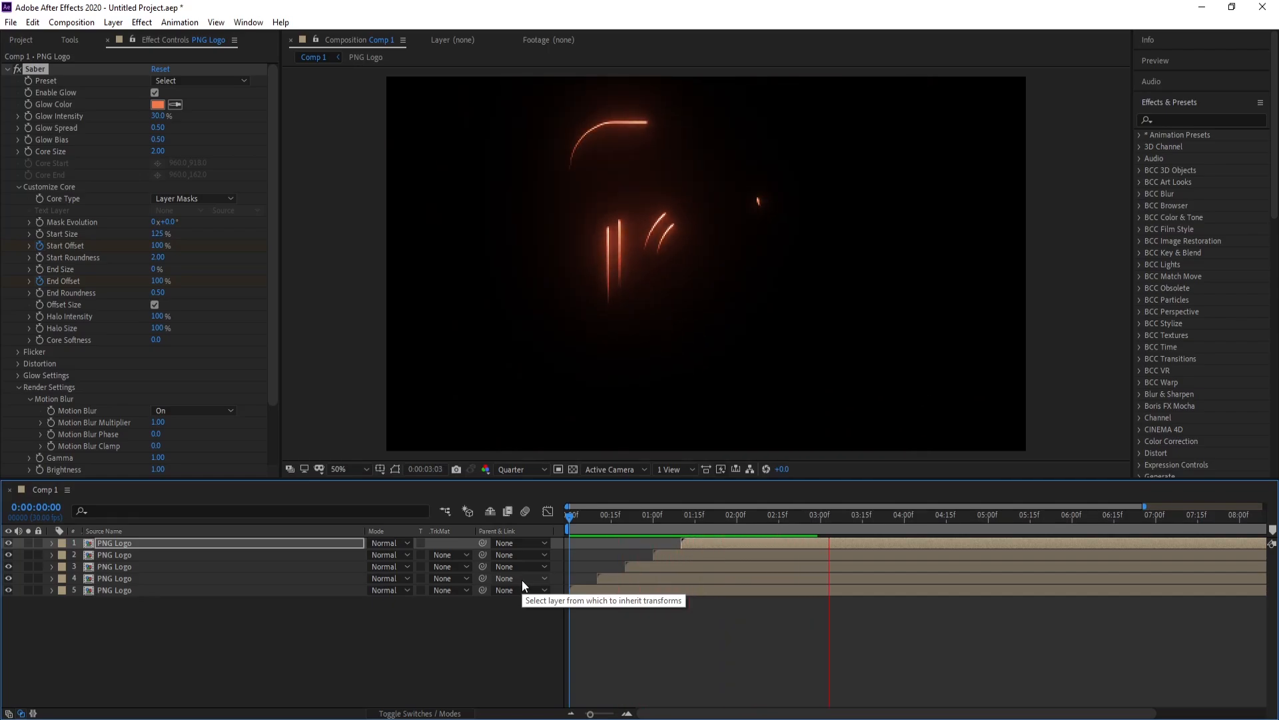
key("space")
key("space")
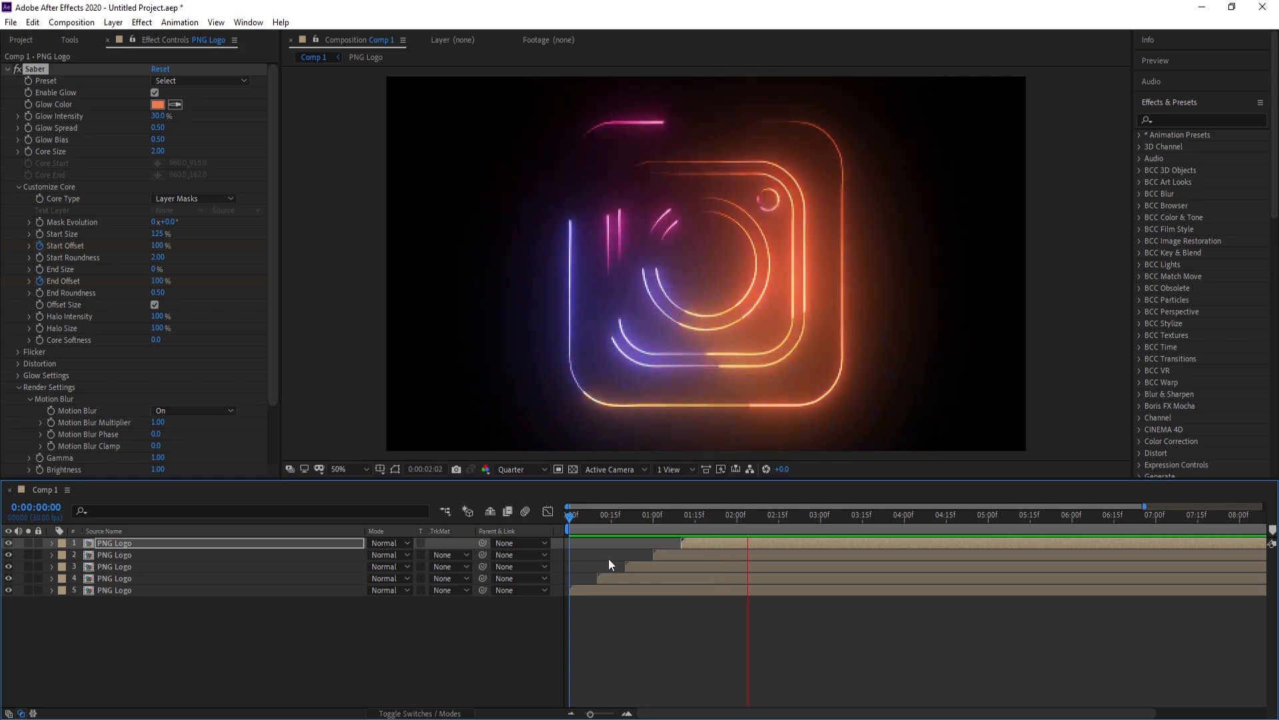
left_click_drag(609, 527, 583, 526)
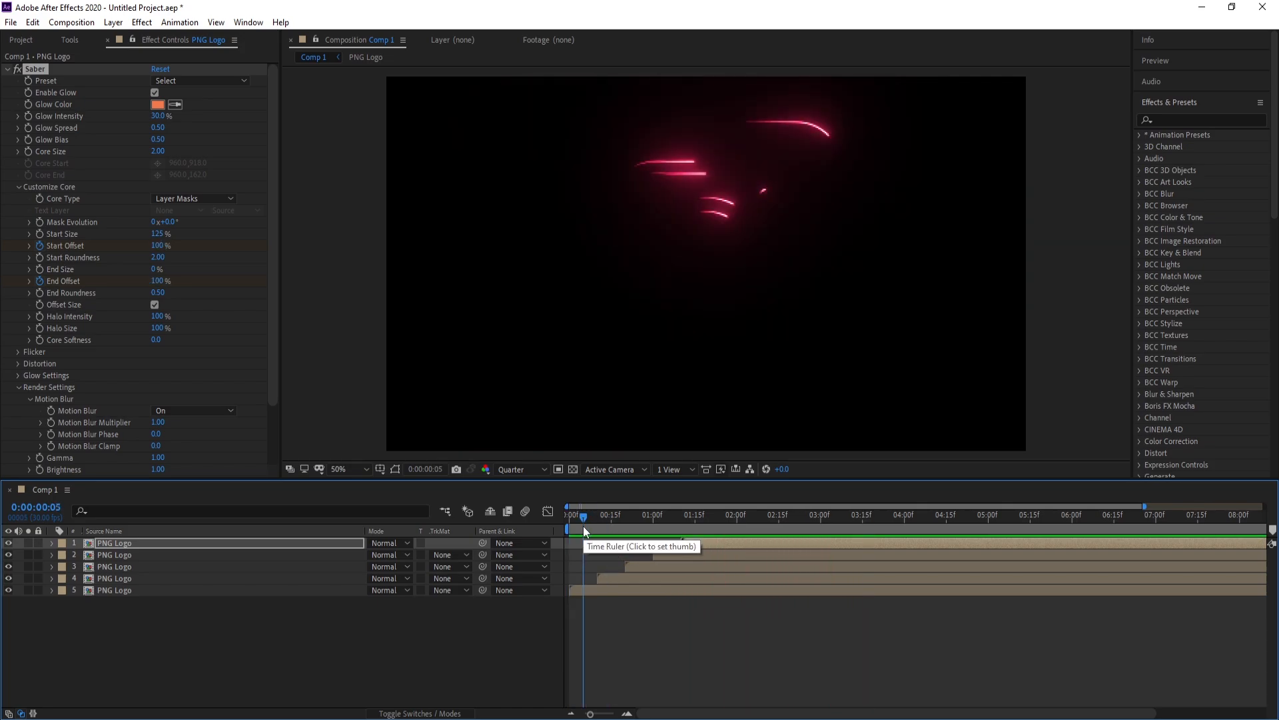
left_click(115, 591)
left_click(115, 546, "shift")
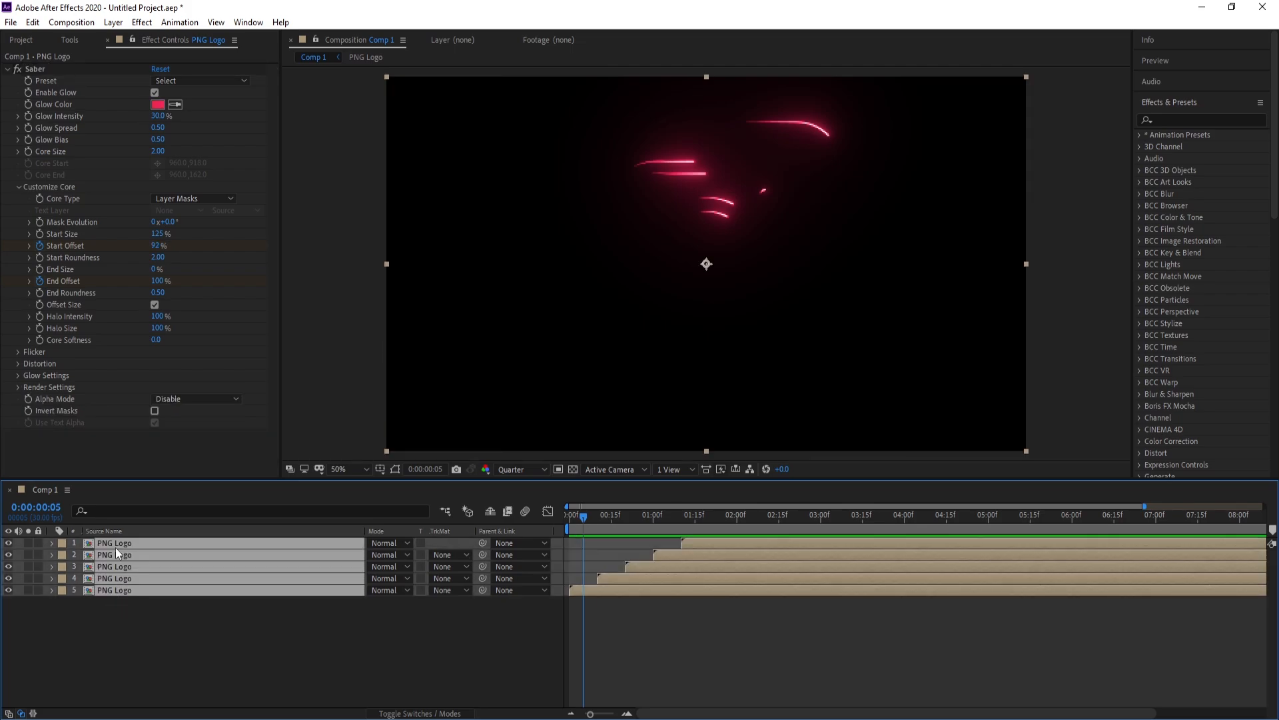
key("u")
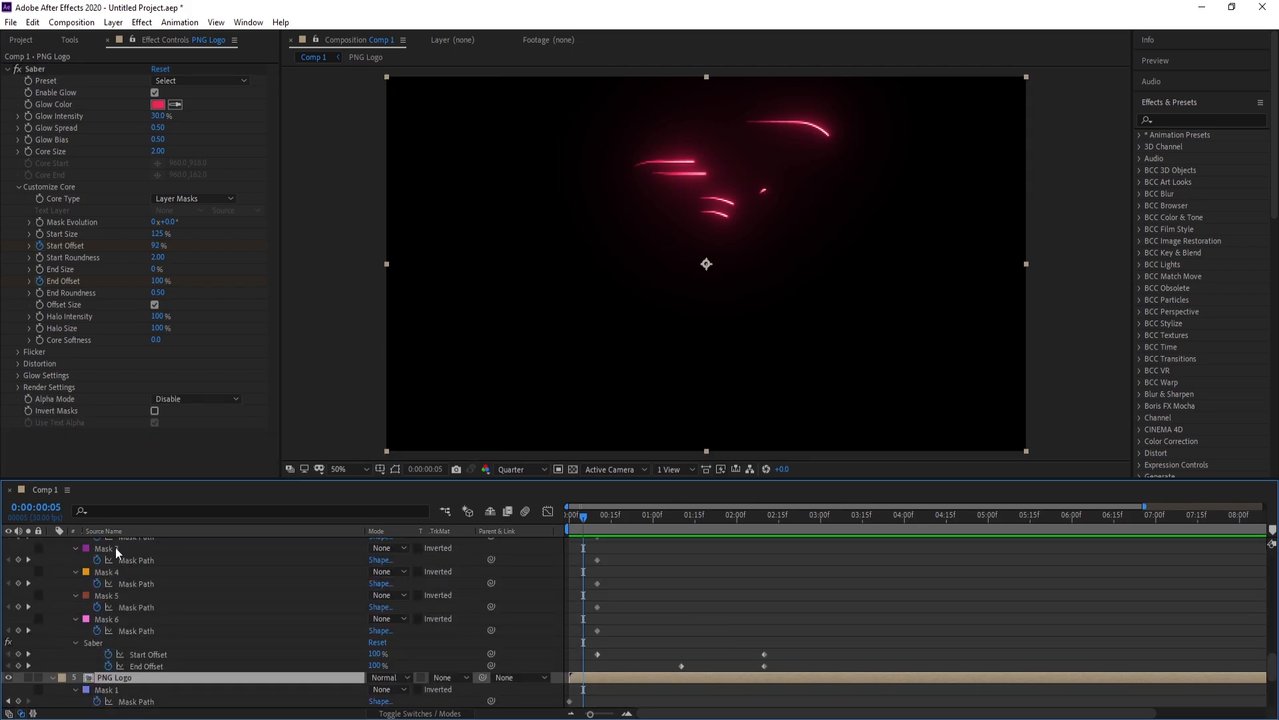
key("u")
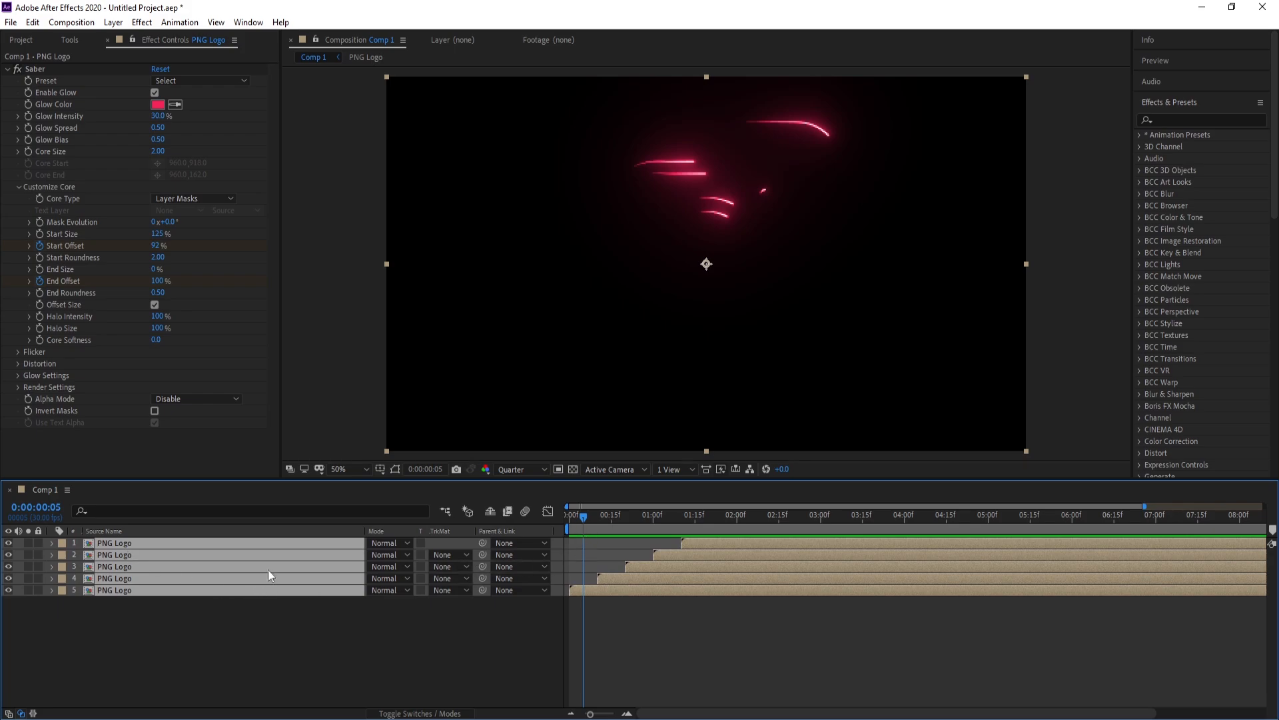
Apply Easy Ease to all Saber Start Offset and End Offset keyframes of the red PNG Logo layer, layer 5.
left_click(128, 590)
key("u")
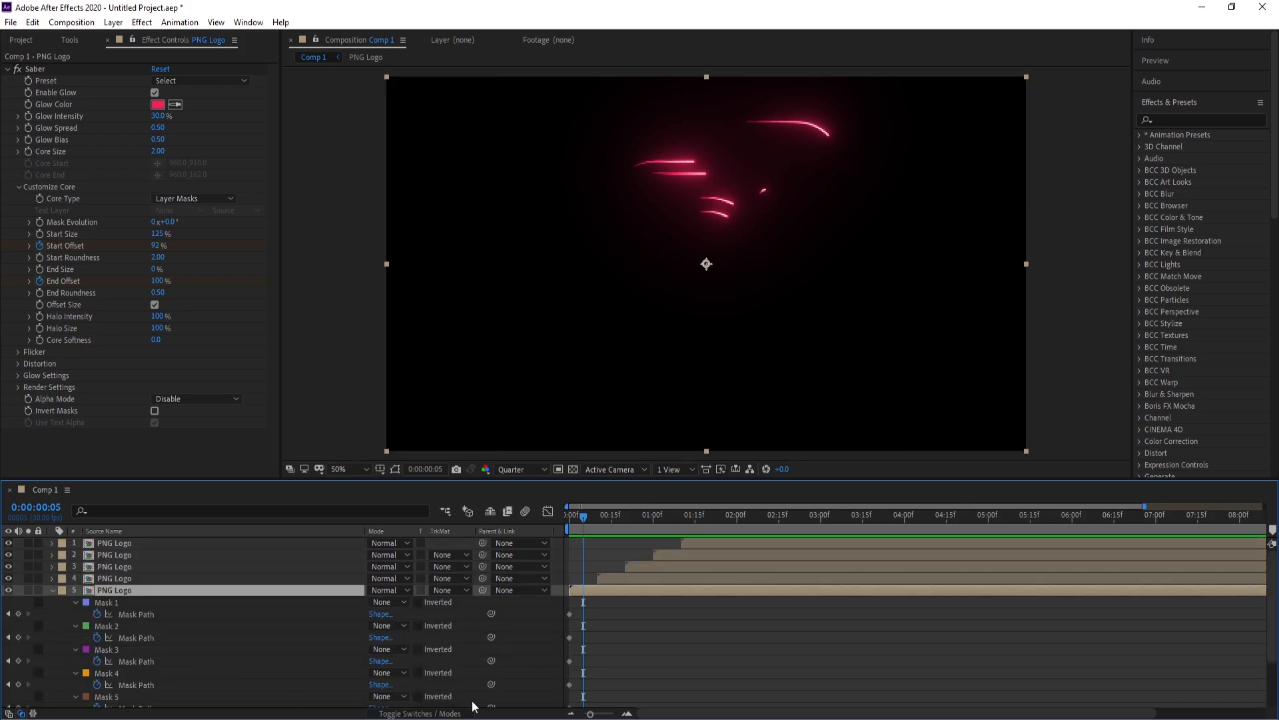
scroll(598, 665, "down", 5)
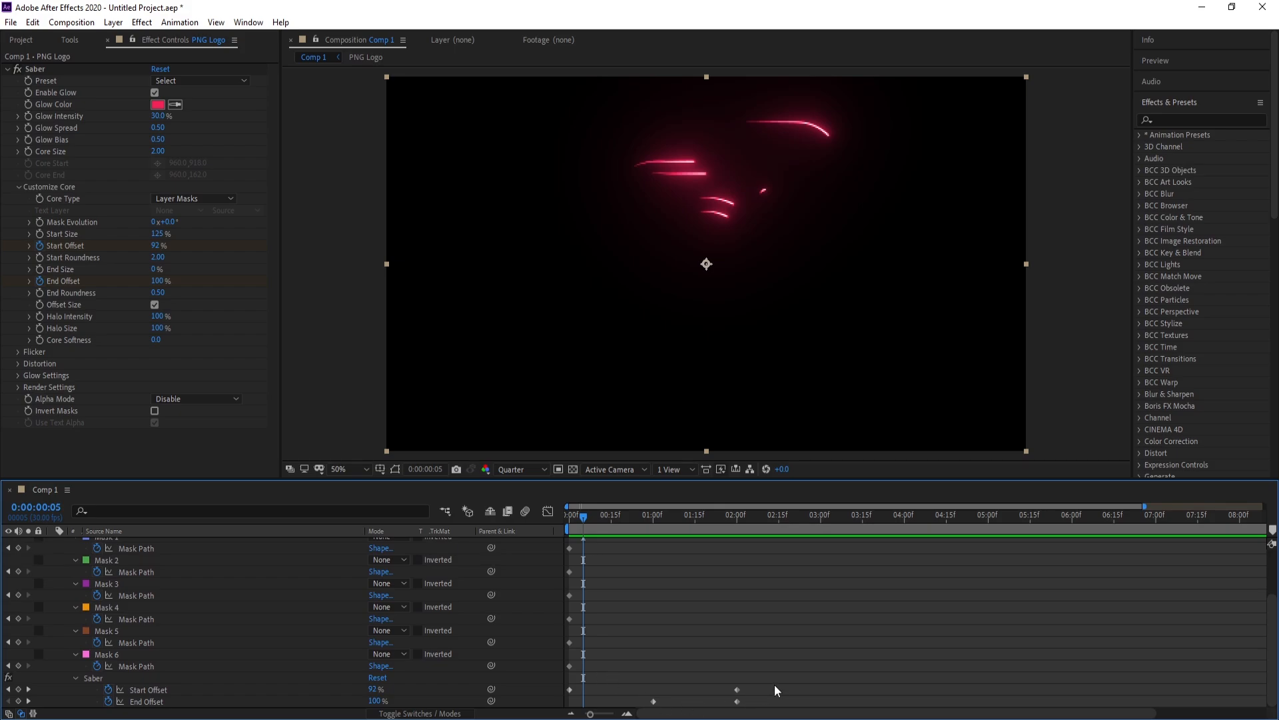
left_click_drag(774, 685, 563, 708)
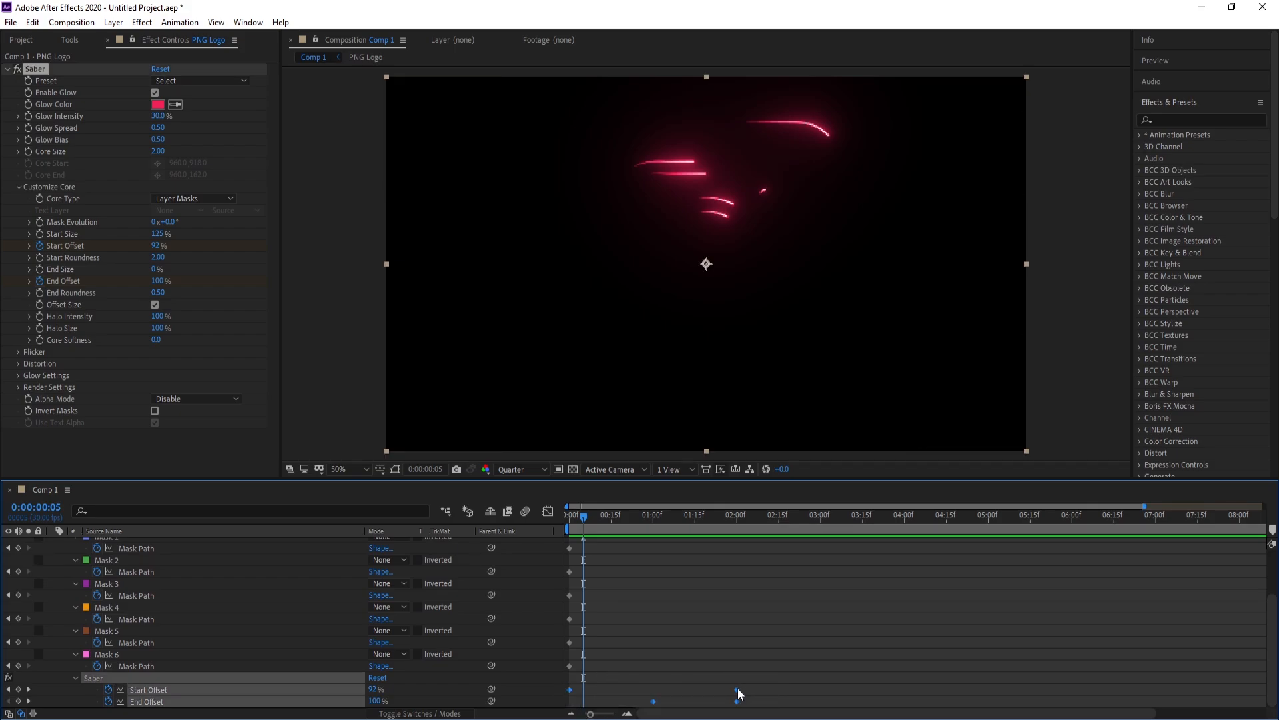
right_click(739, 694)
mouse_move(800, 679)
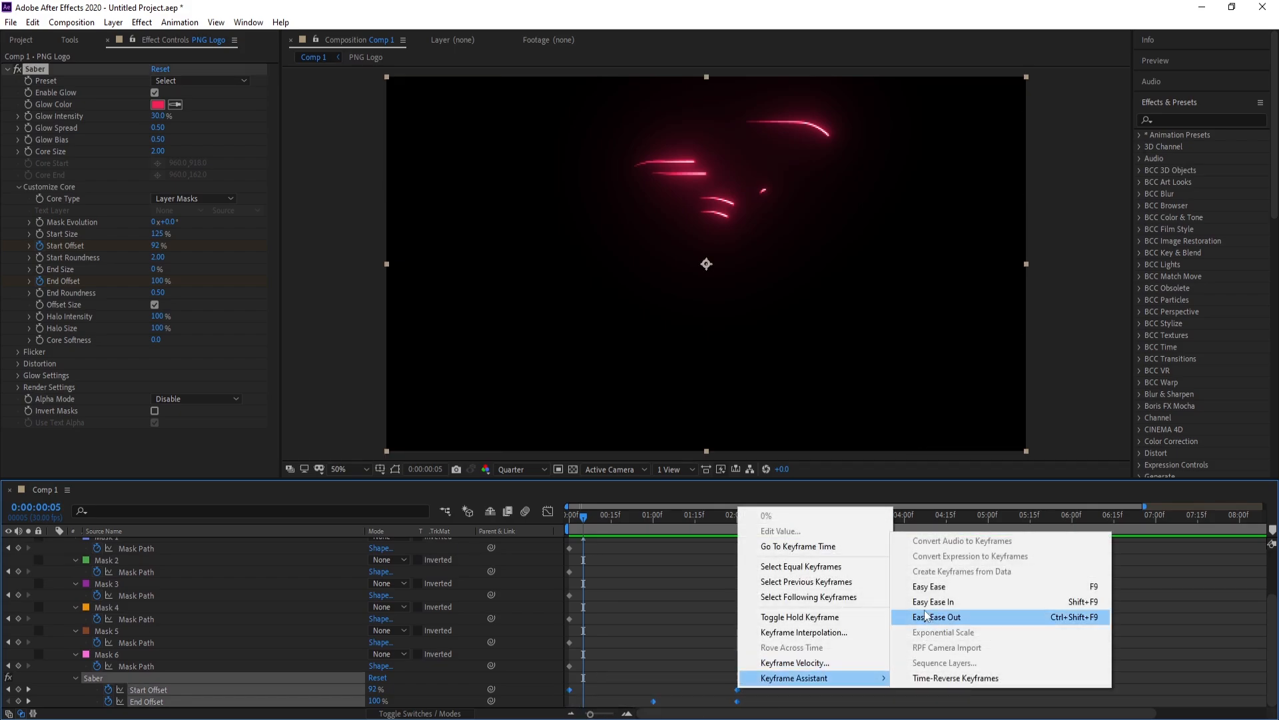
left_click(929, 587)
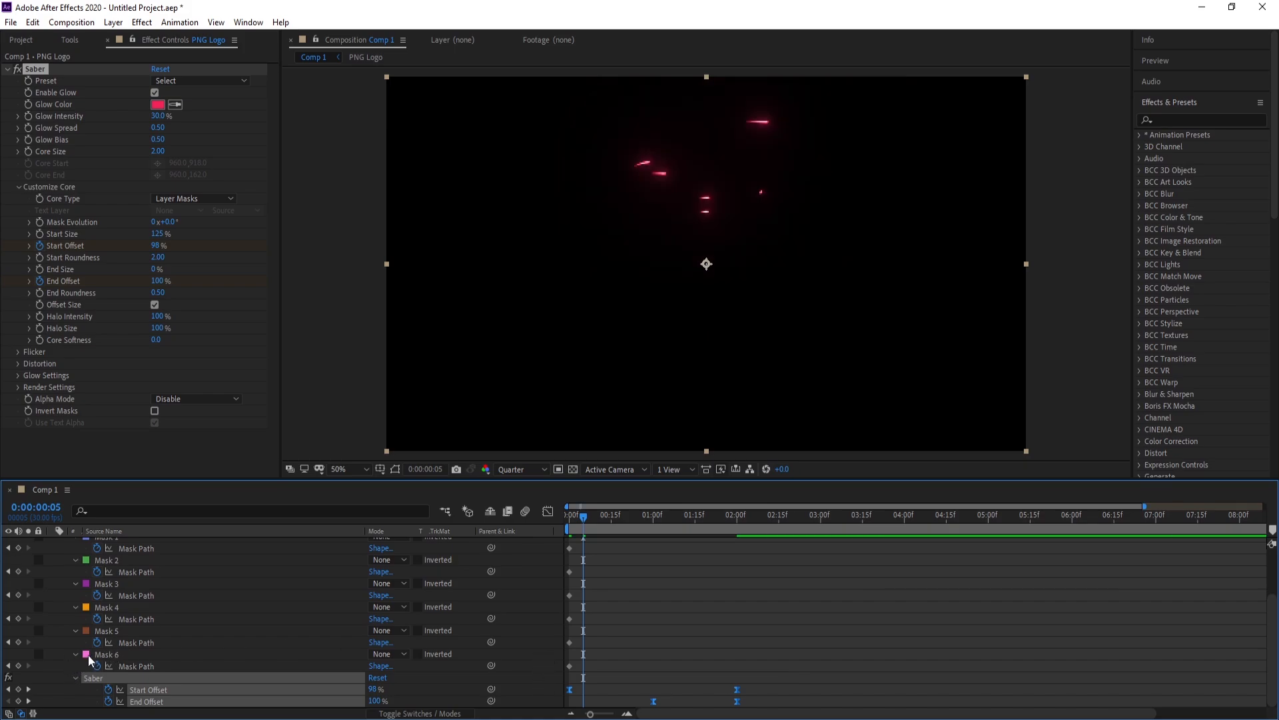
scroll(88, 654, "up", 3)
left_click(51, 590)
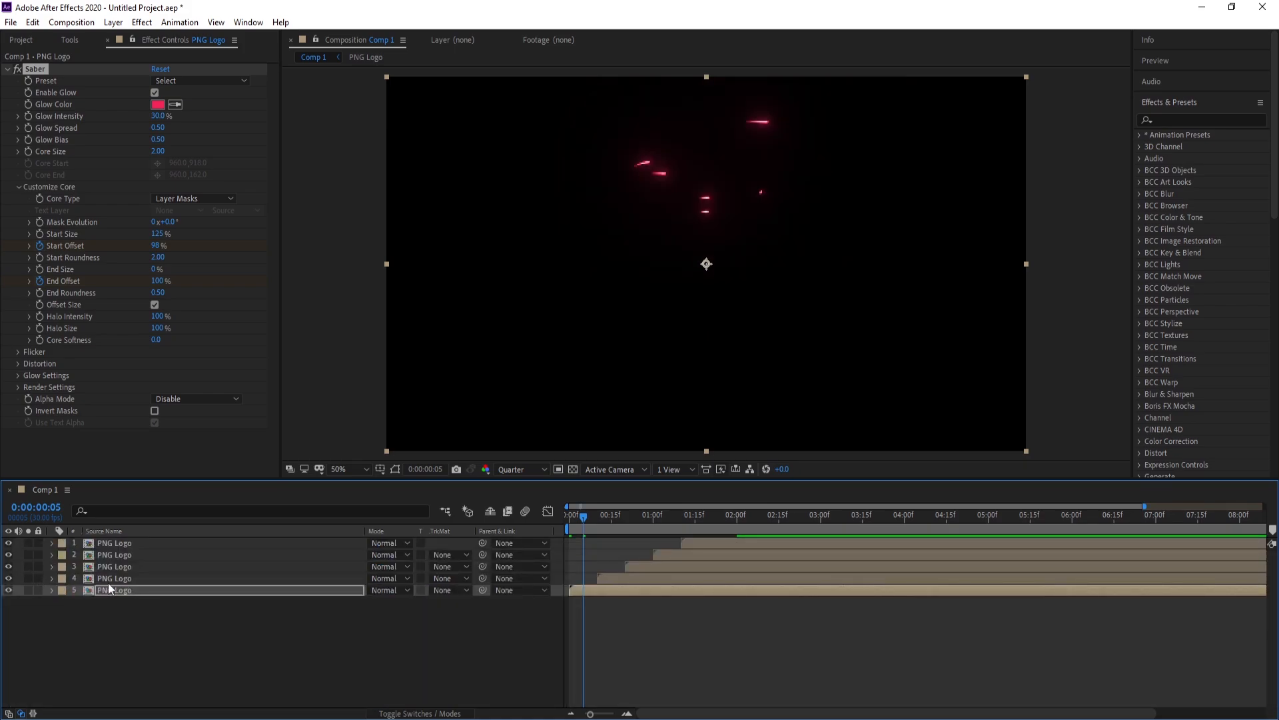
Apply Easy Ease to all Saber Start Offset and End Offset keyframes of the magenta PNG Logo layer, layer 4.
left_click(108, 583)
key("u")
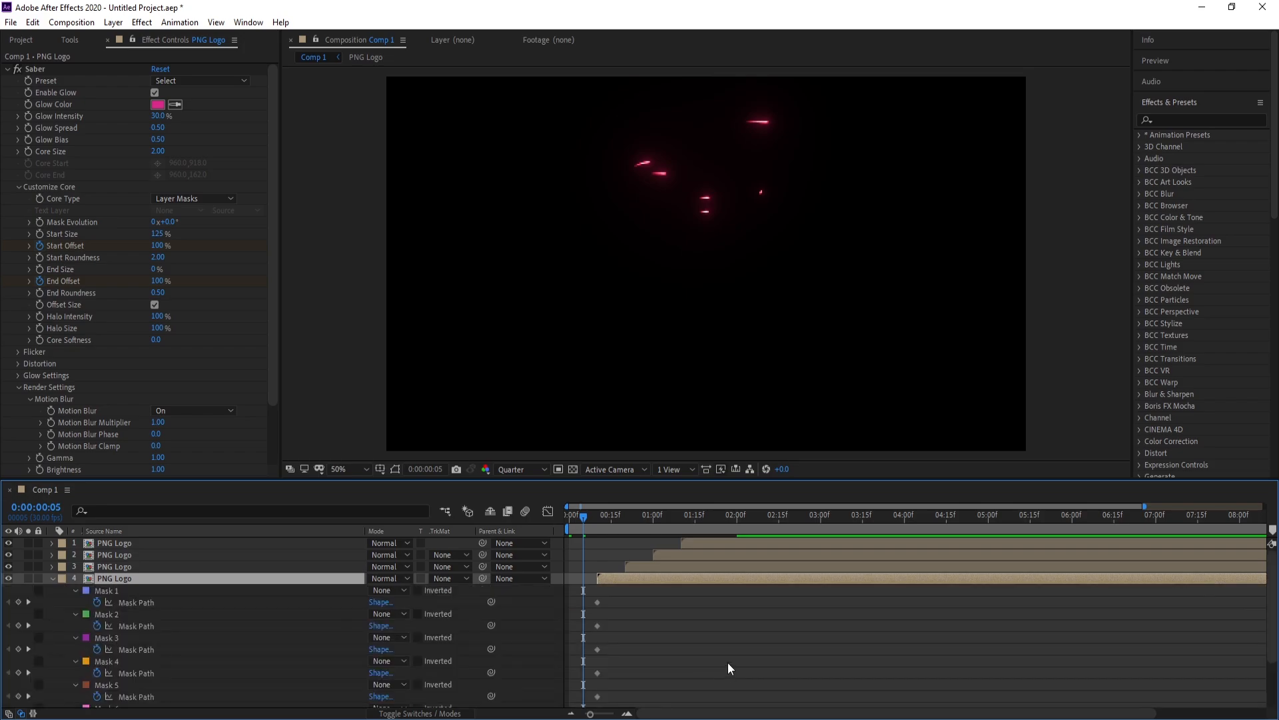
scroll(728, 661, "down", 3)
left_click_drag(786, 670, 595, 693)
right_click(765, 689)
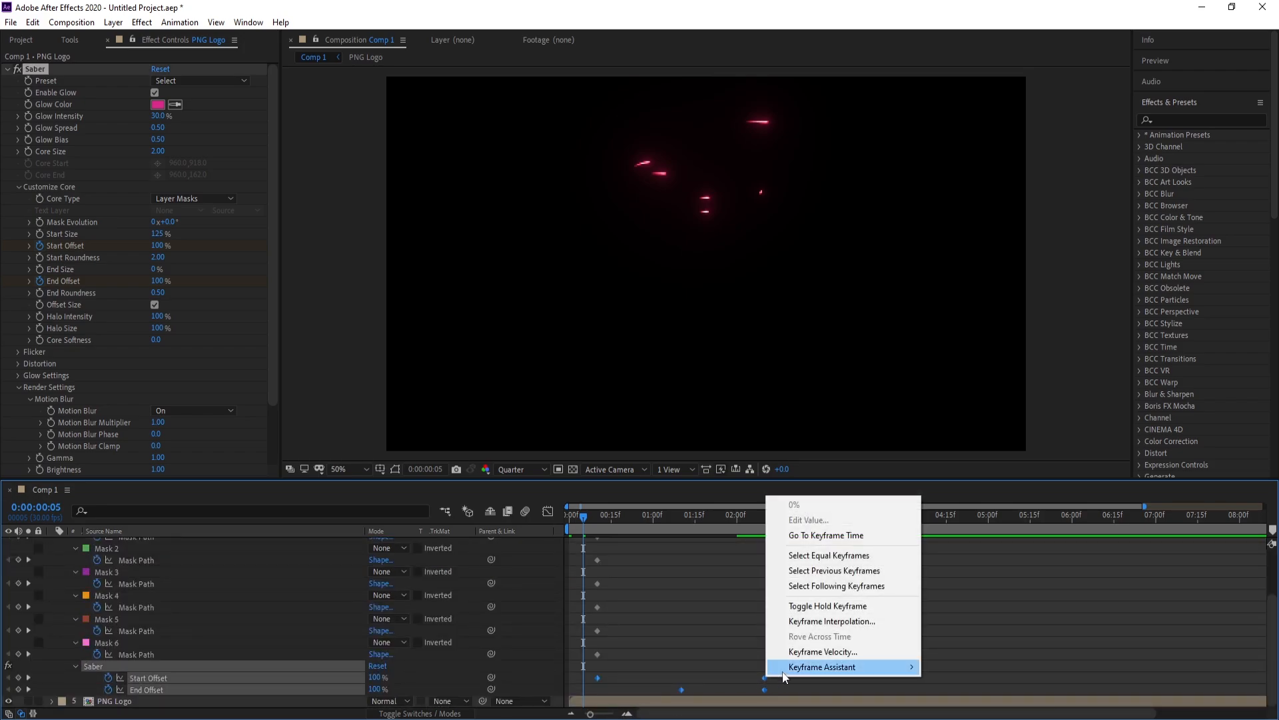
mouse_move(790, 668)
left_click(966, 577)
scroll(165, 626, "up", 3)
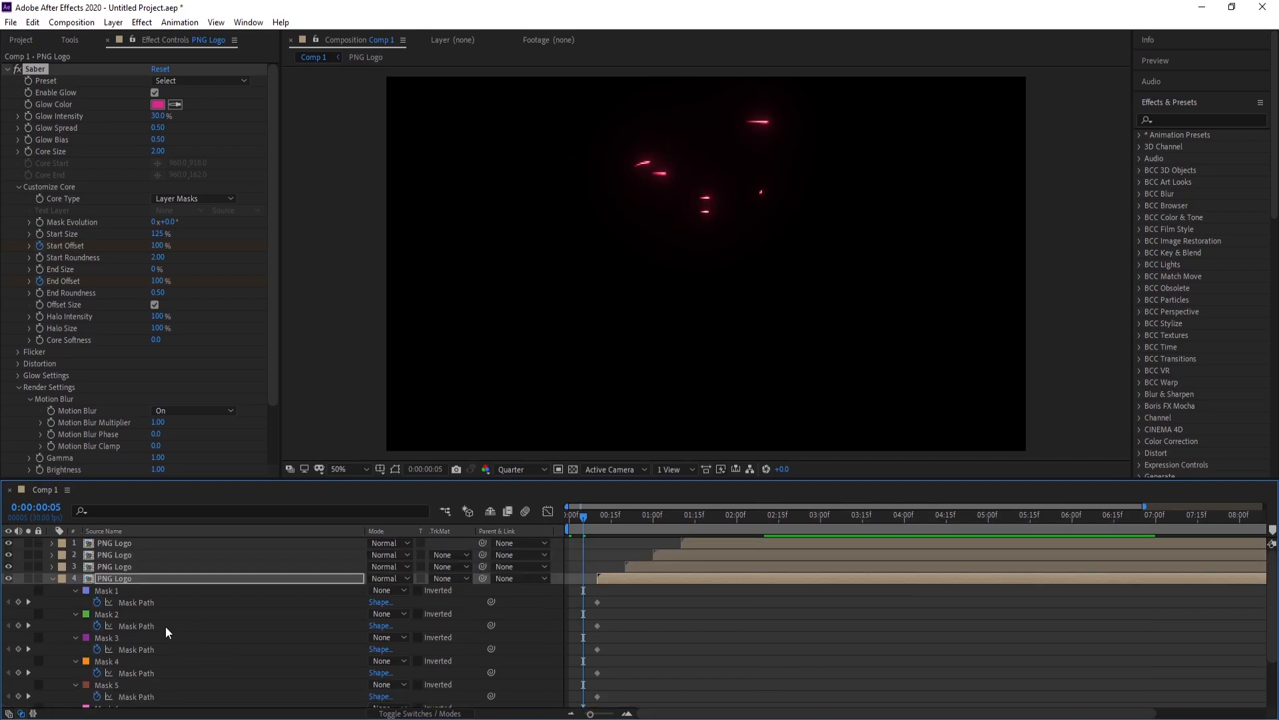
left_click(50, 580)
Apply Easy Ease to all Saber Start Offset and End Offset keyframes of the blue-violet PNG Logo layer, layer 3.
left_click(98, 568)
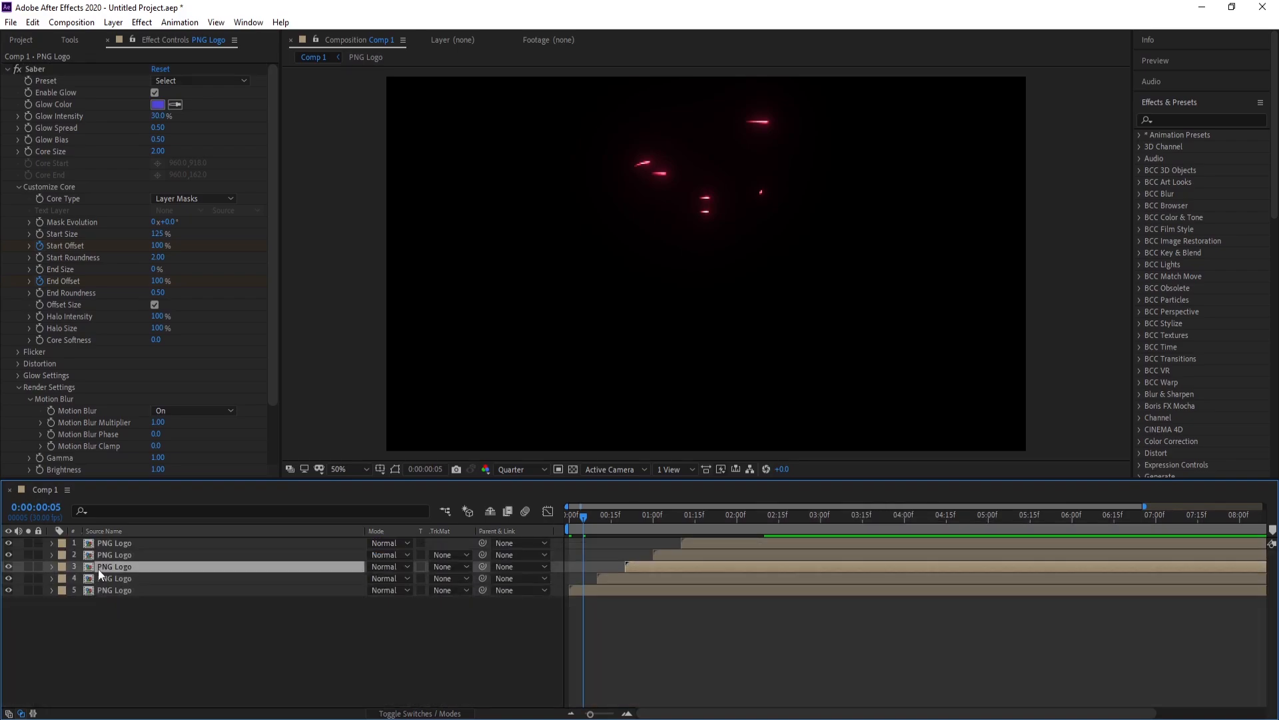
key("u")
scroll(749, 650, "down", 3)
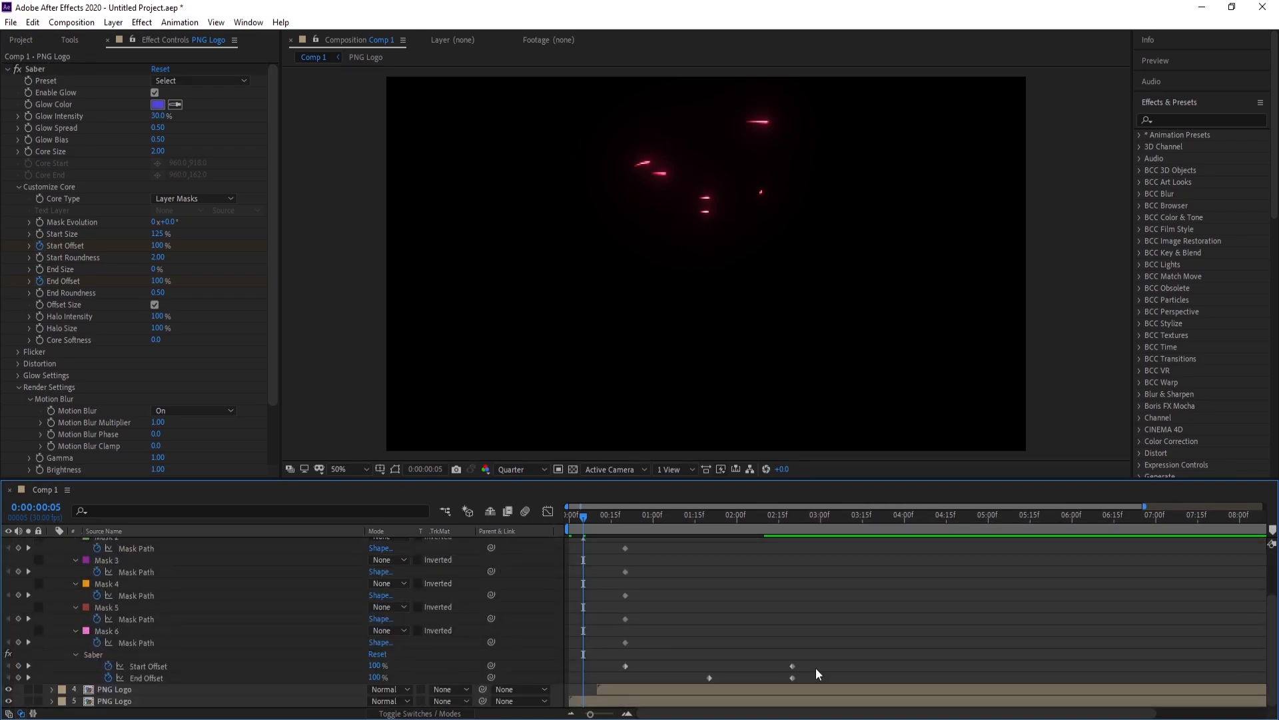
left_click_drag(816, 667, 614, 699)
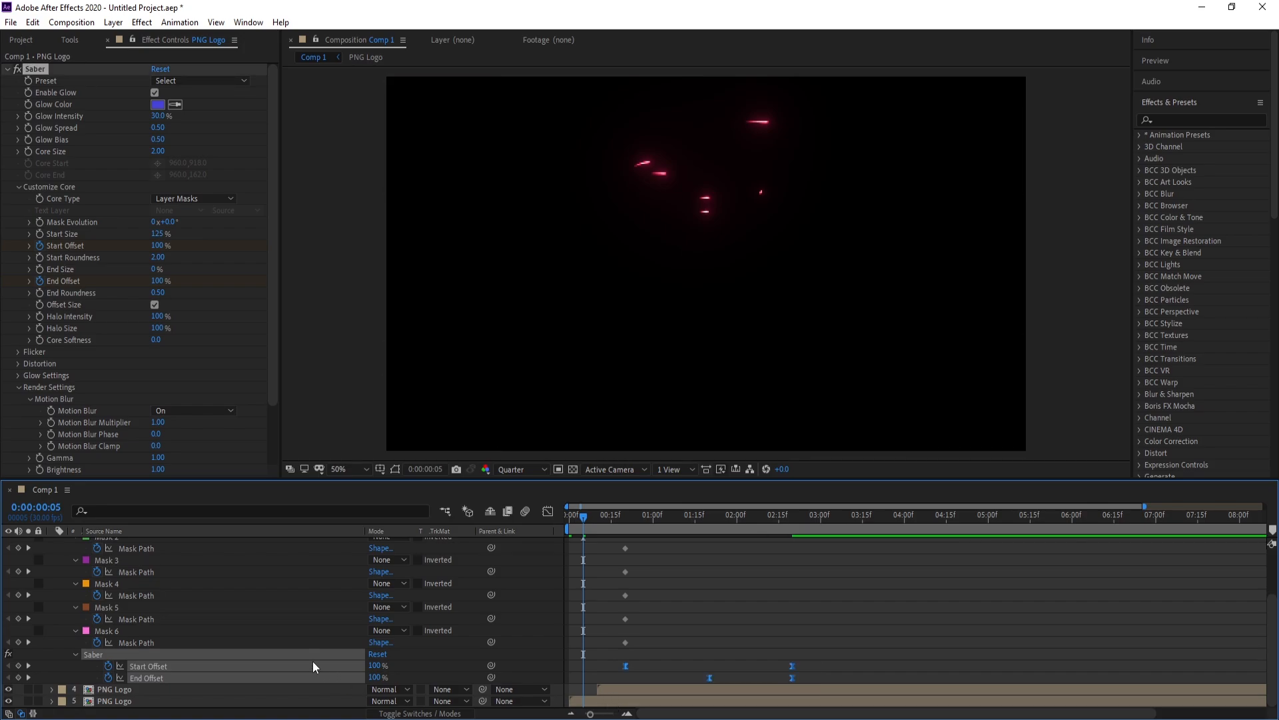
scroll(313, 662, "up", 3)
key("Delete")
Apply Easy Ease to all Saber Start Offset and End Offset keyframes of the yellow-orange PNG Logo layer, layer 2.
left_click(111, 556)
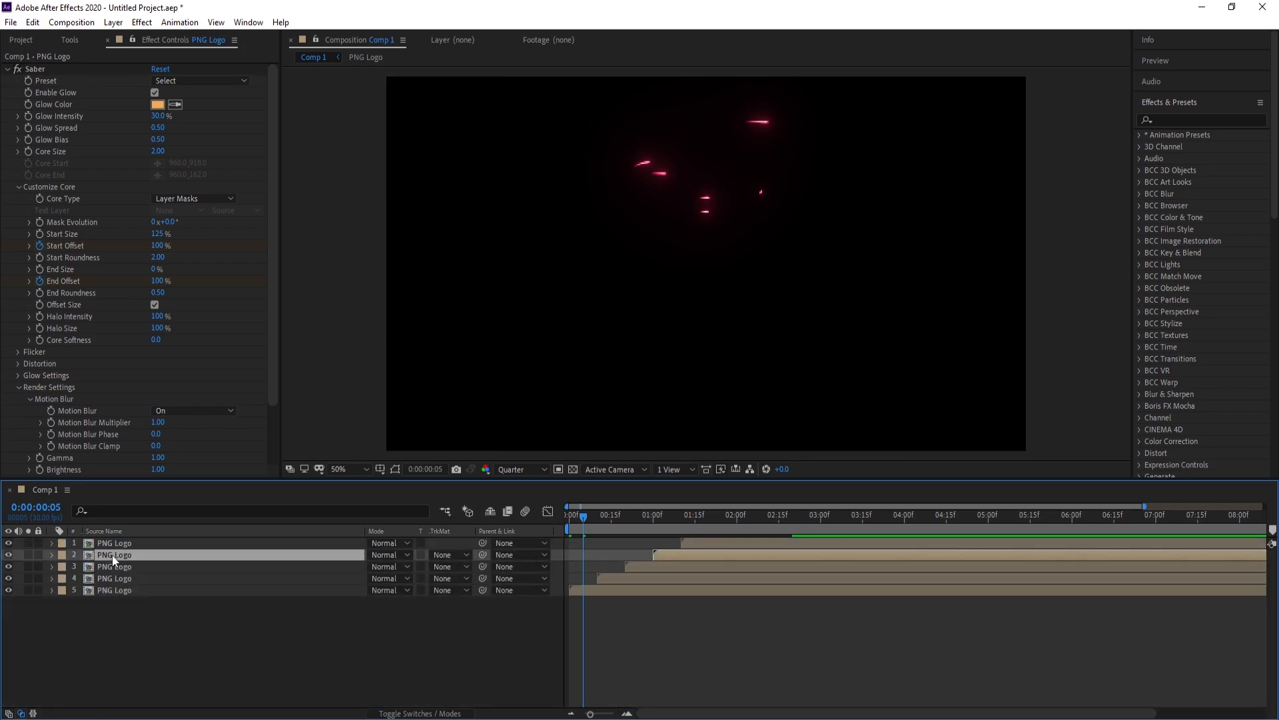
key("u")
scroll(786, 662, "down", 2)
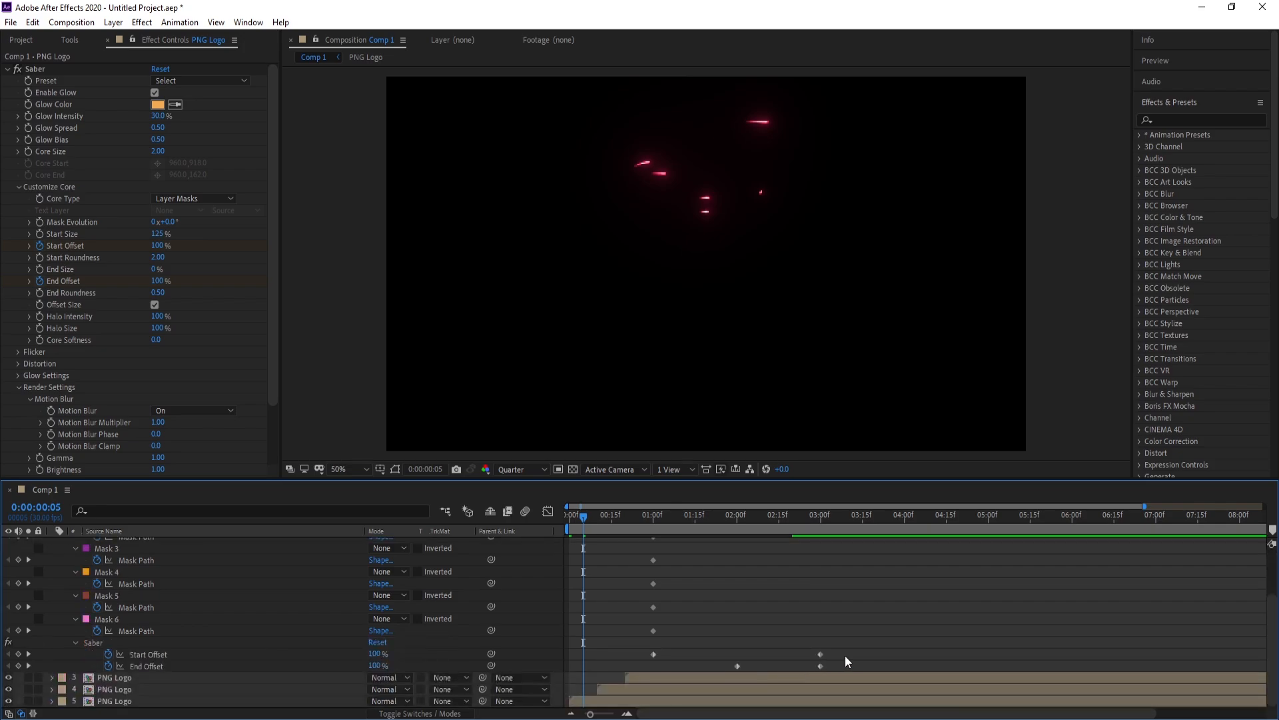
left_click_drag(845, 654, 646, 683)
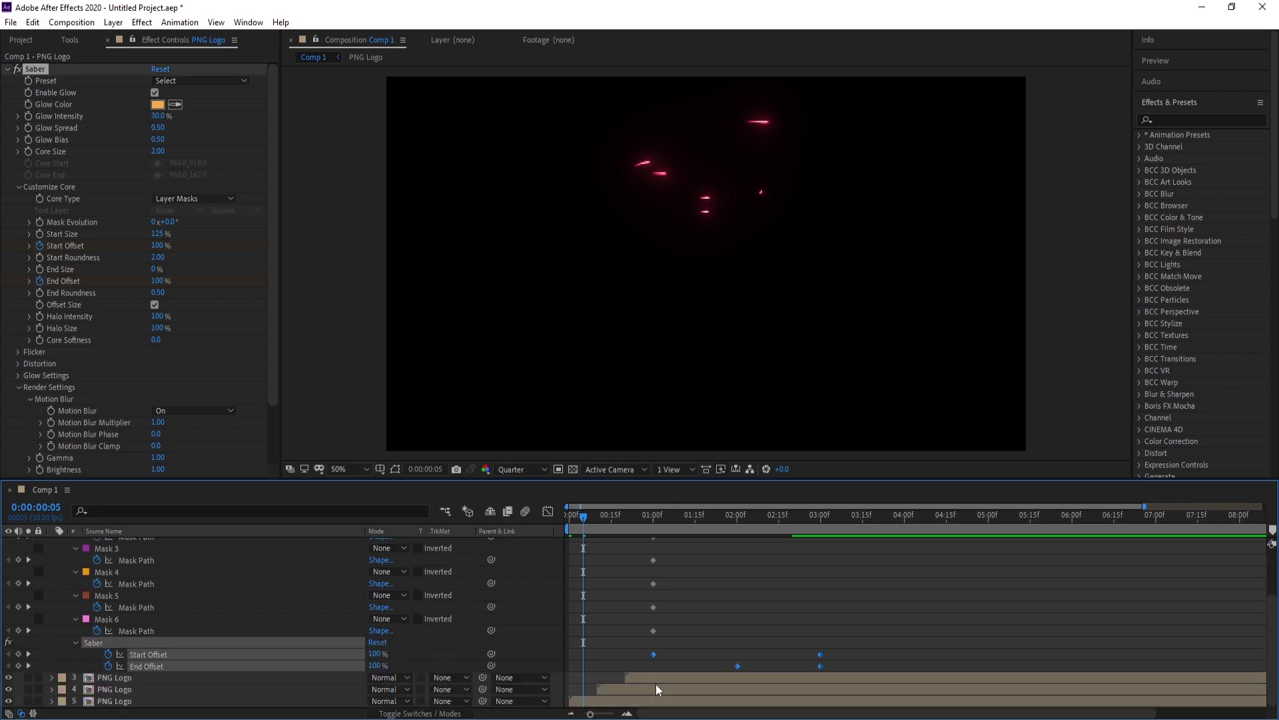
scroll(649, 642, "up", 2)
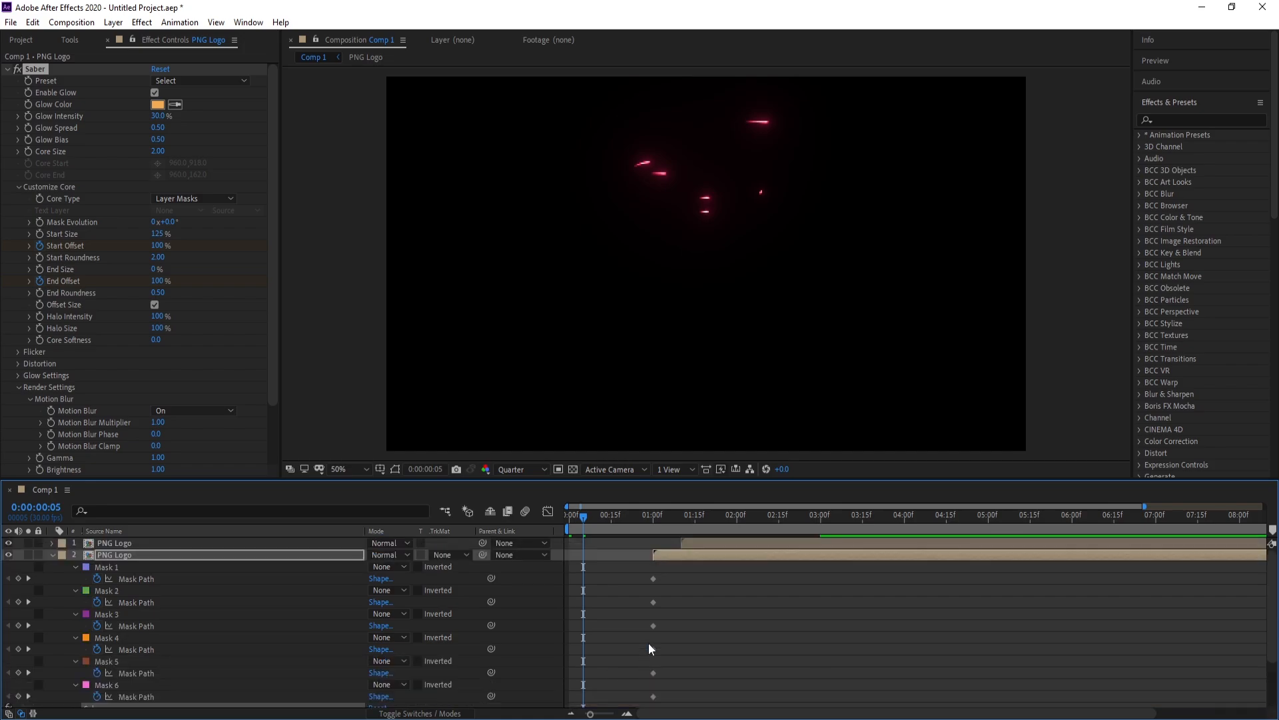
Apply Easy Ease to all Saber Start Offset and End Offset keyframes of the orange PNG Logo layer, layer 1.
left_click(124, 543)
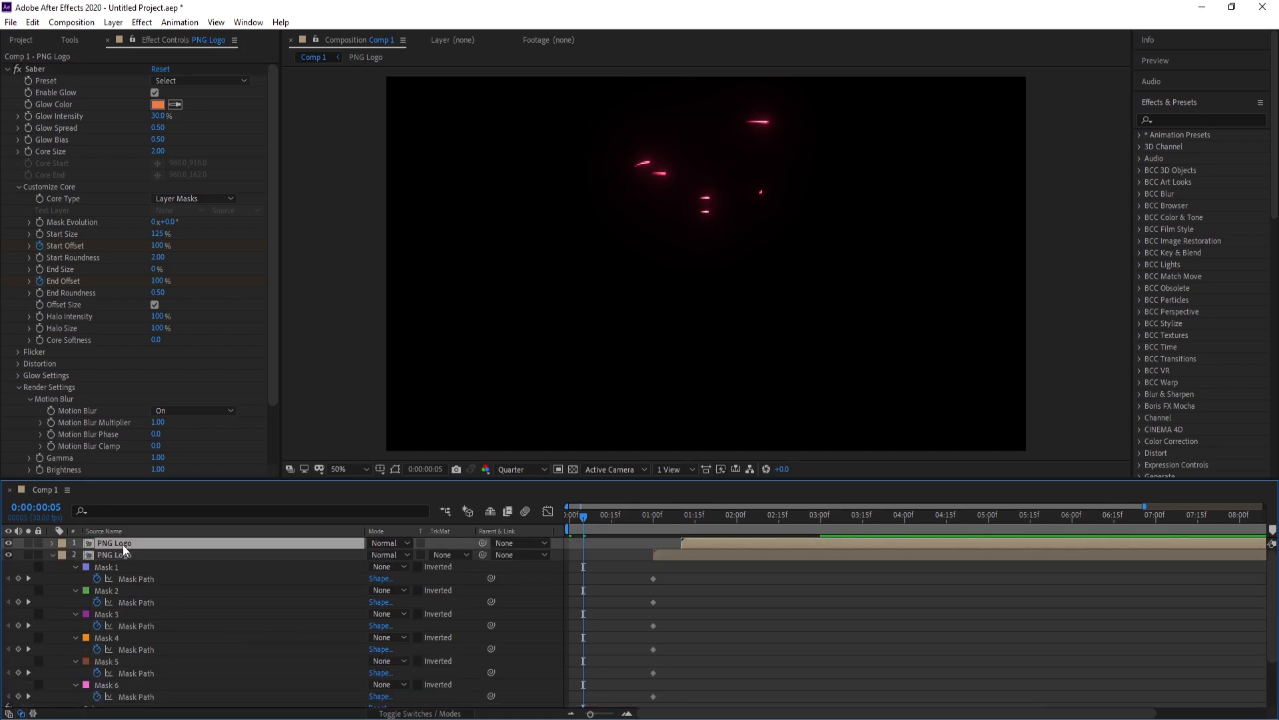
key("u")
scroll(764, 651, "down", 3)
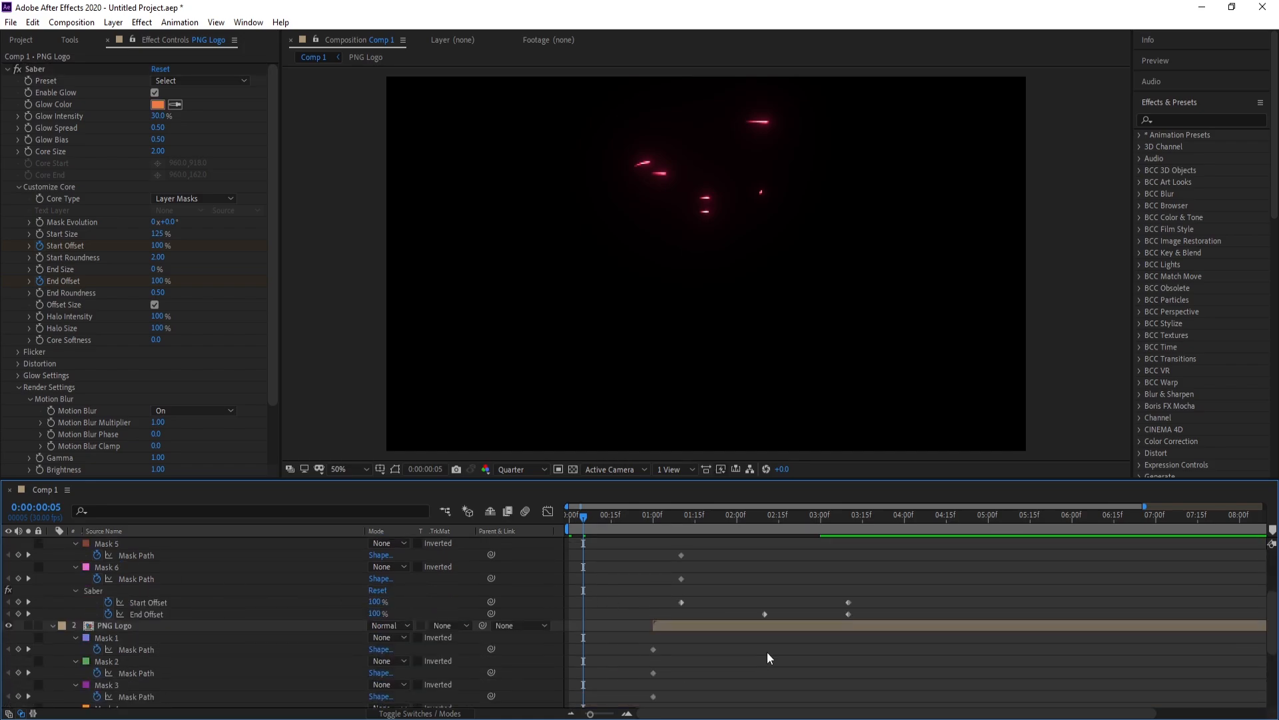
left_click_drag(859, 605, 670, 630)
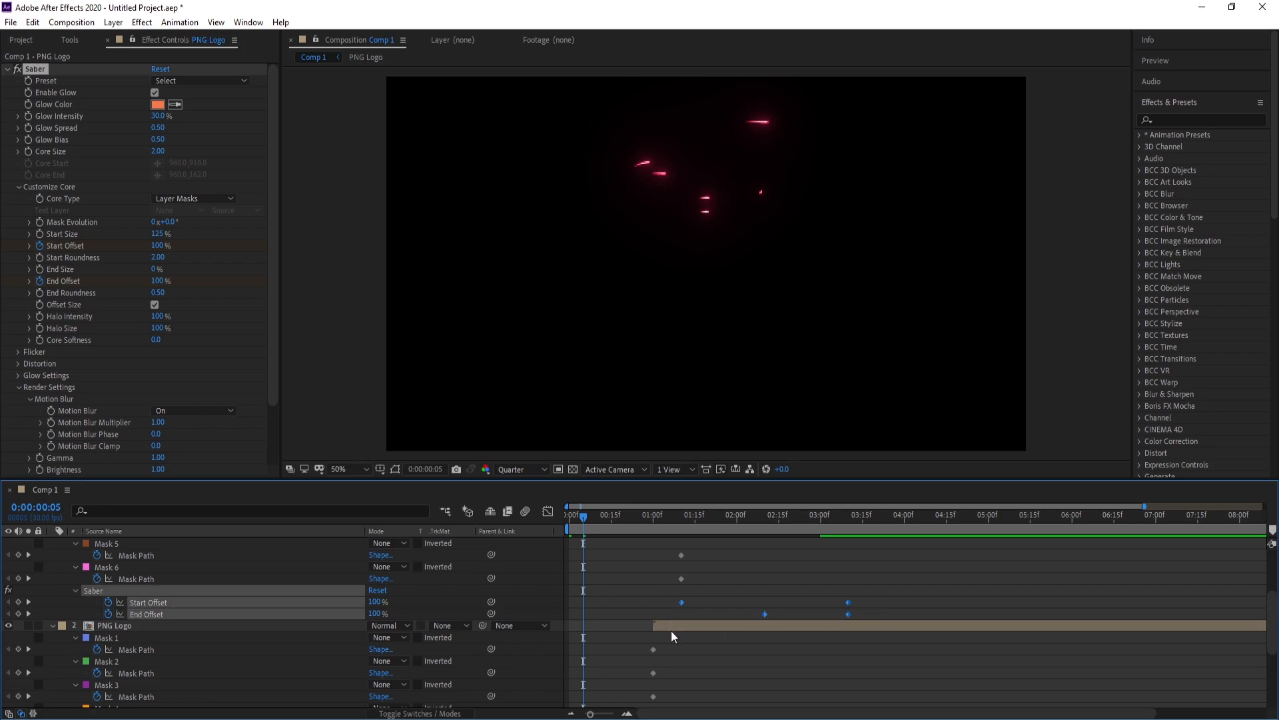
key("F9")
Collapse the expanded layers, preview the eased glow animation from the start of the composition, and check frames 24 and 29.
key("Home")
scroll(296, 597, "up", 3)
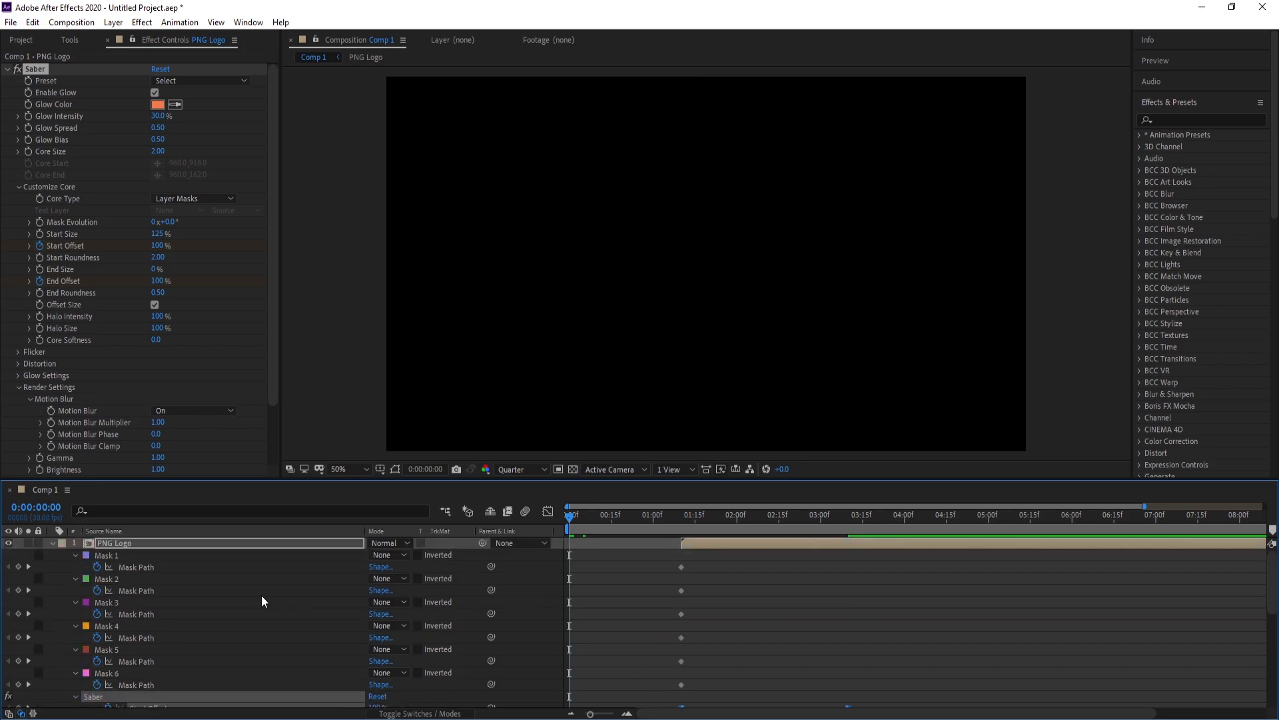
left_click(50, 545)
left_click(50, 556)
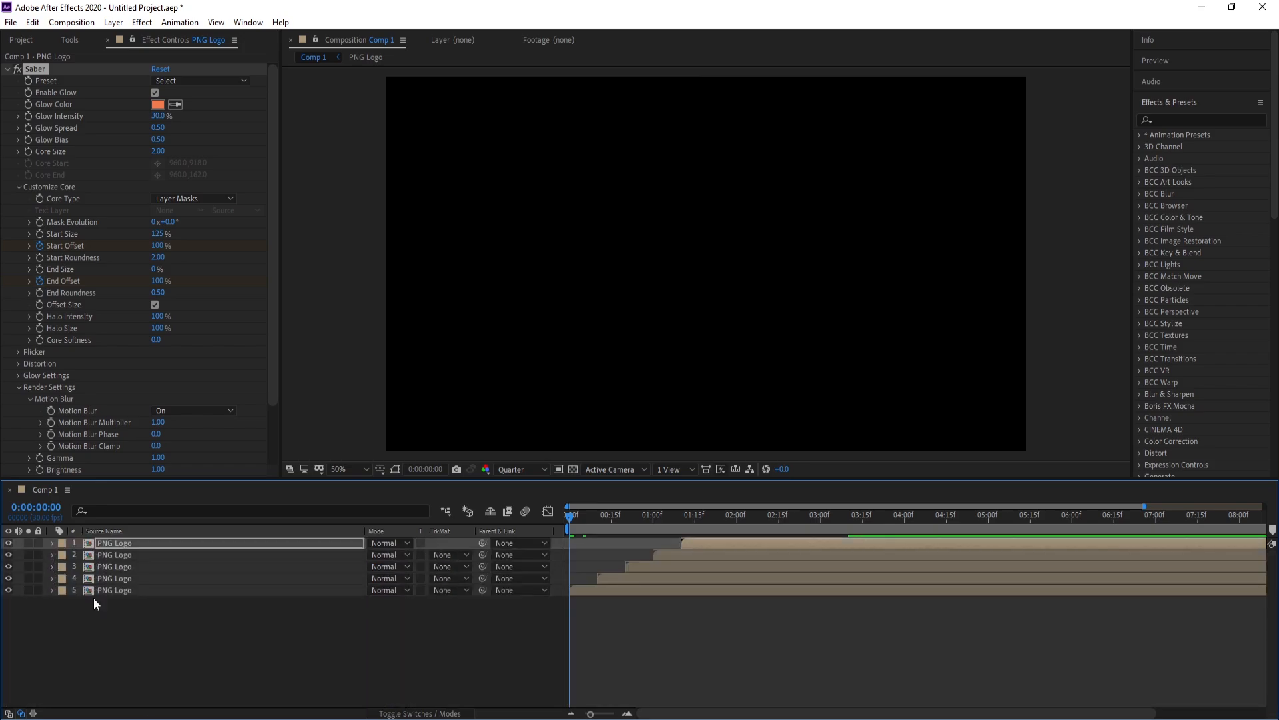
key("space")
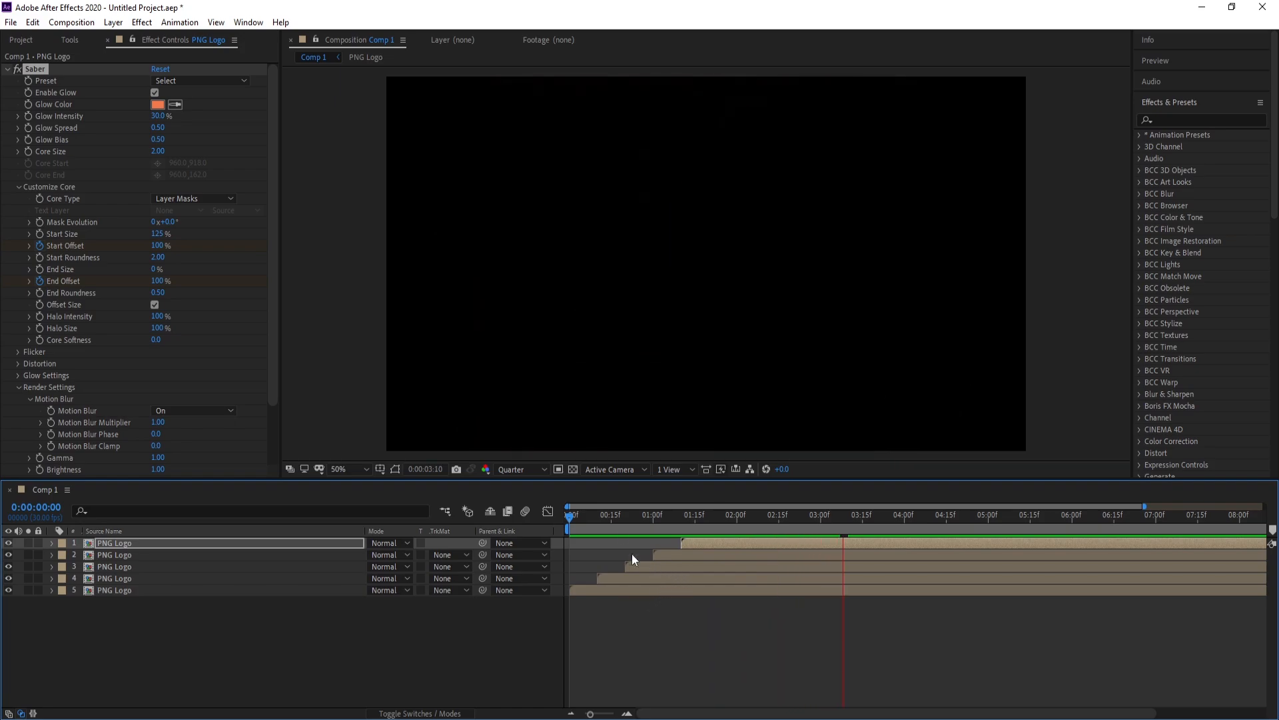
key("space")
left_click(637, 514)
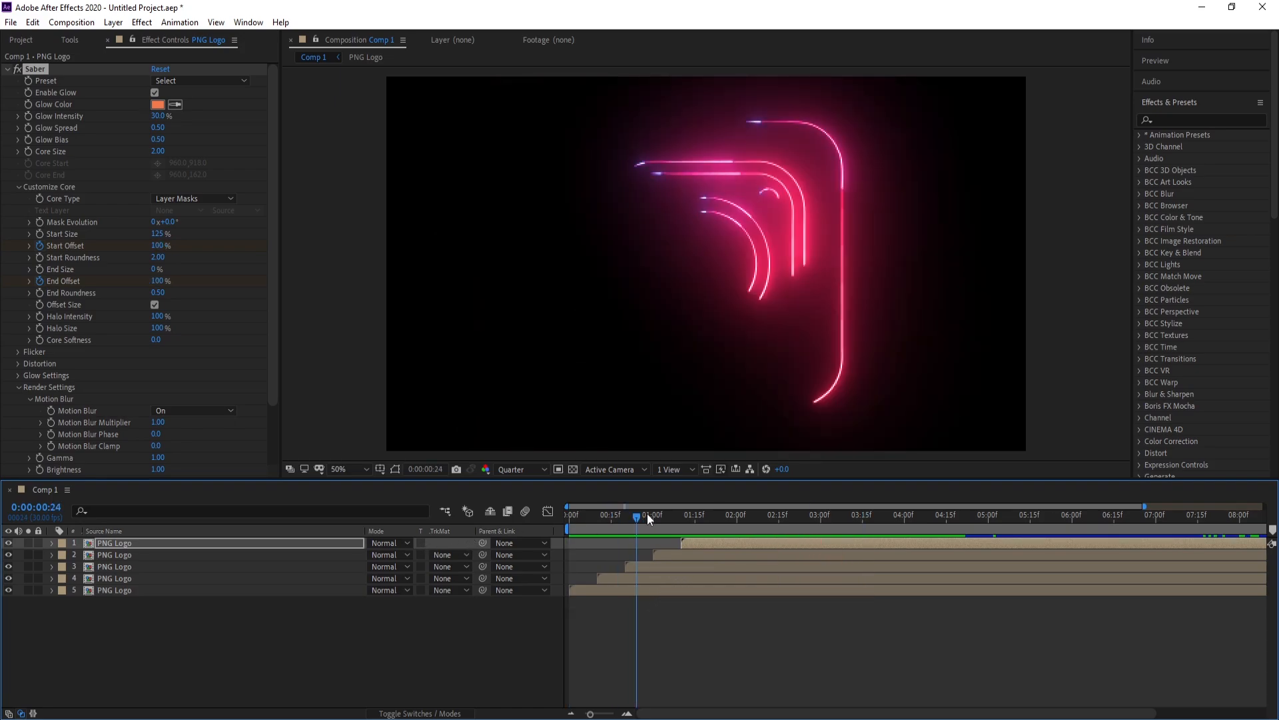
left_click(649, 515)
Import the Logo BG image and add it to Comp 1 above all PNG Logo layers.
left_click(10, 22)
mouse_move(142, 221)
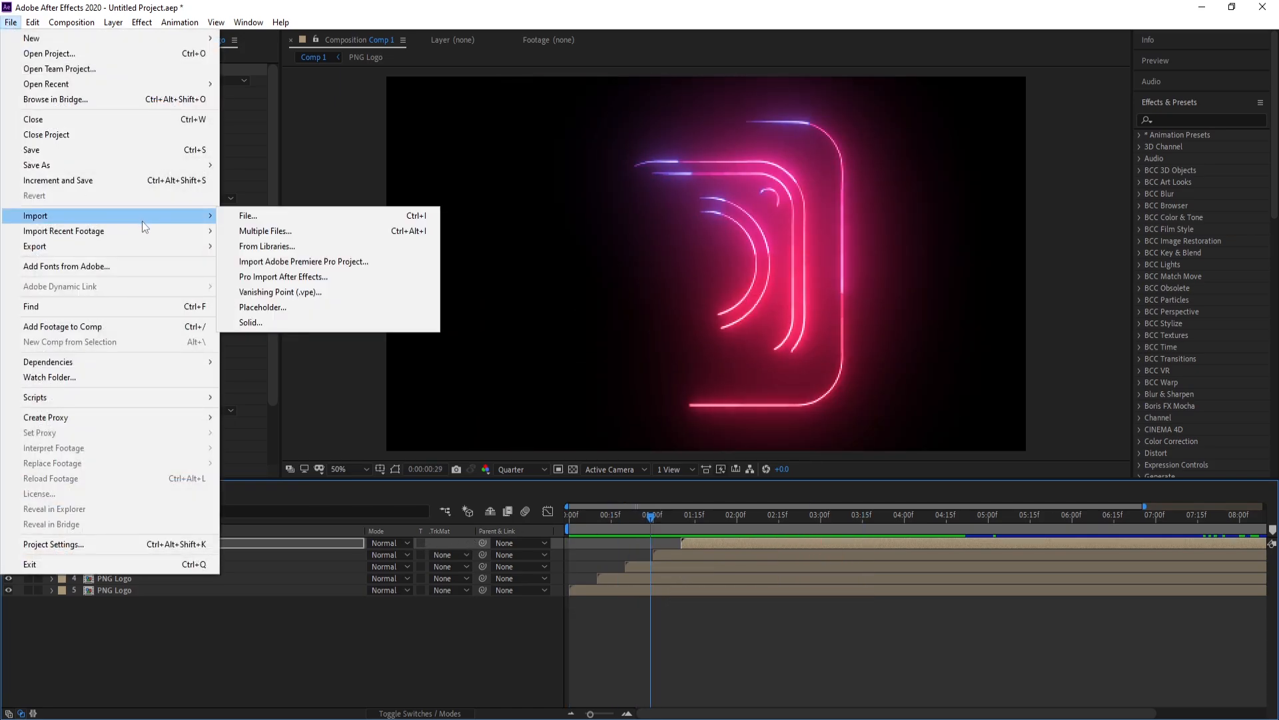
left_click(248, 215)
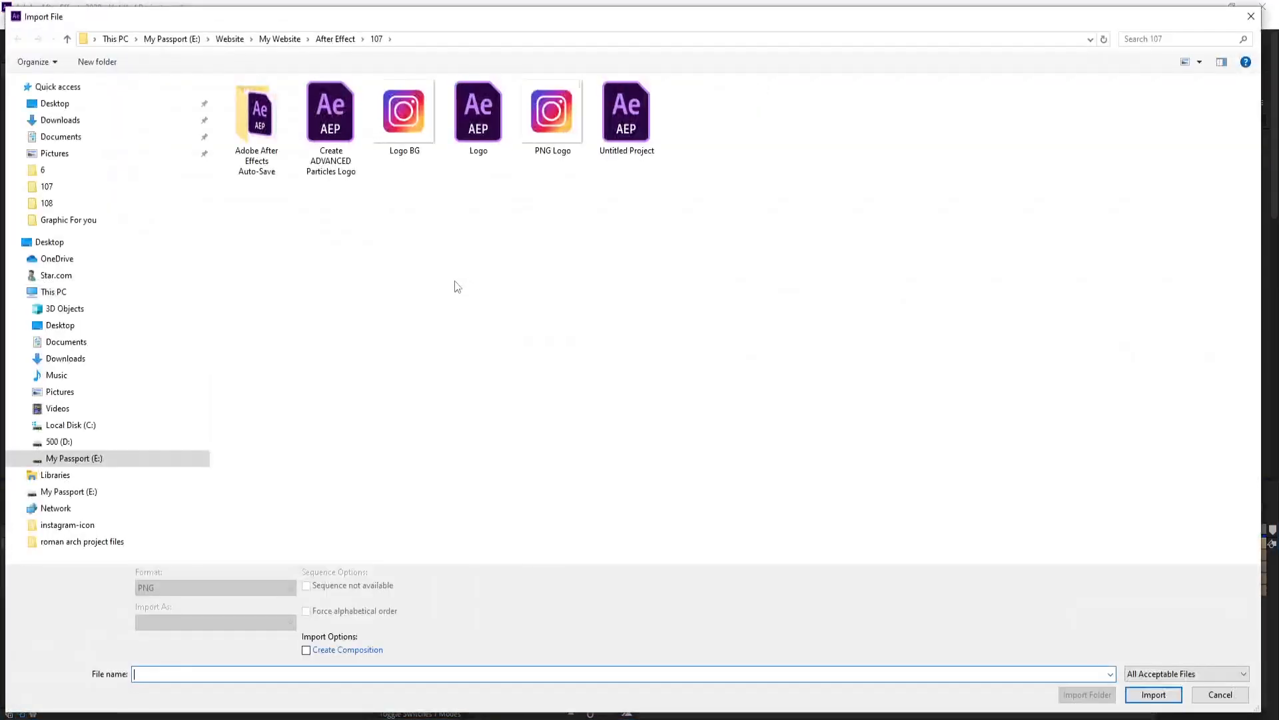
double_click(405, 113)
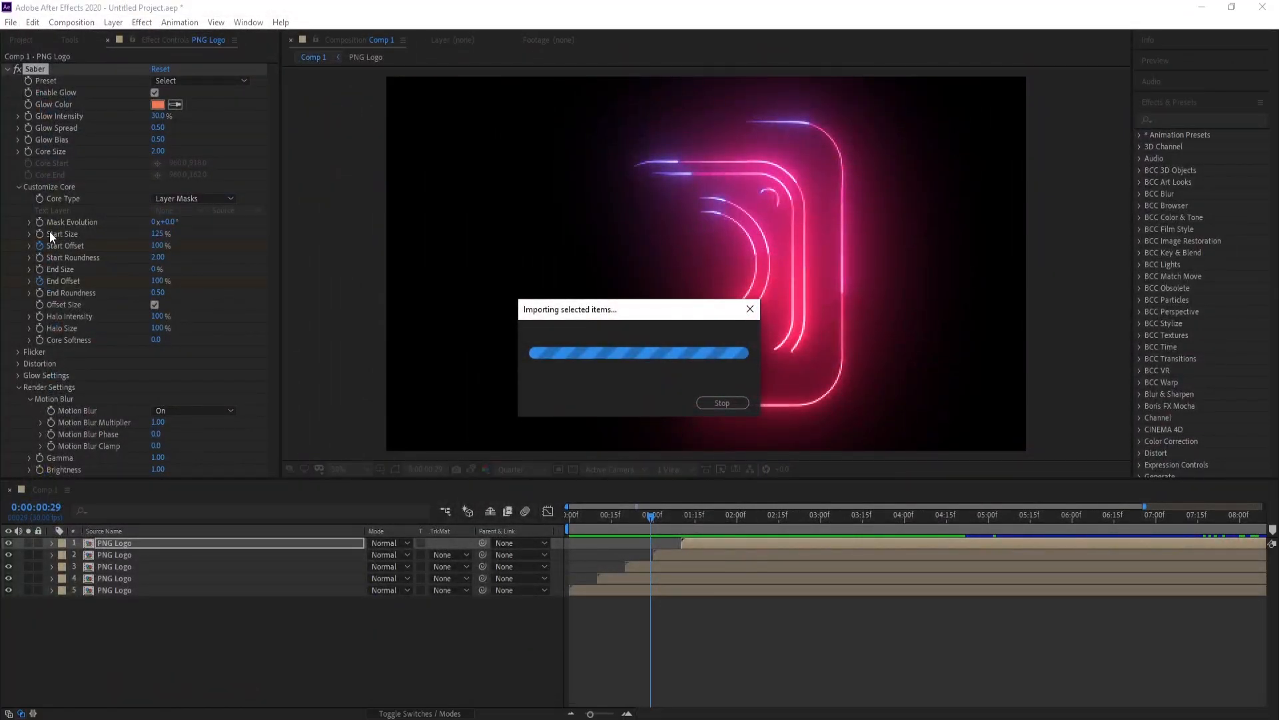
left_click_drag(40, 194, 139, 538)
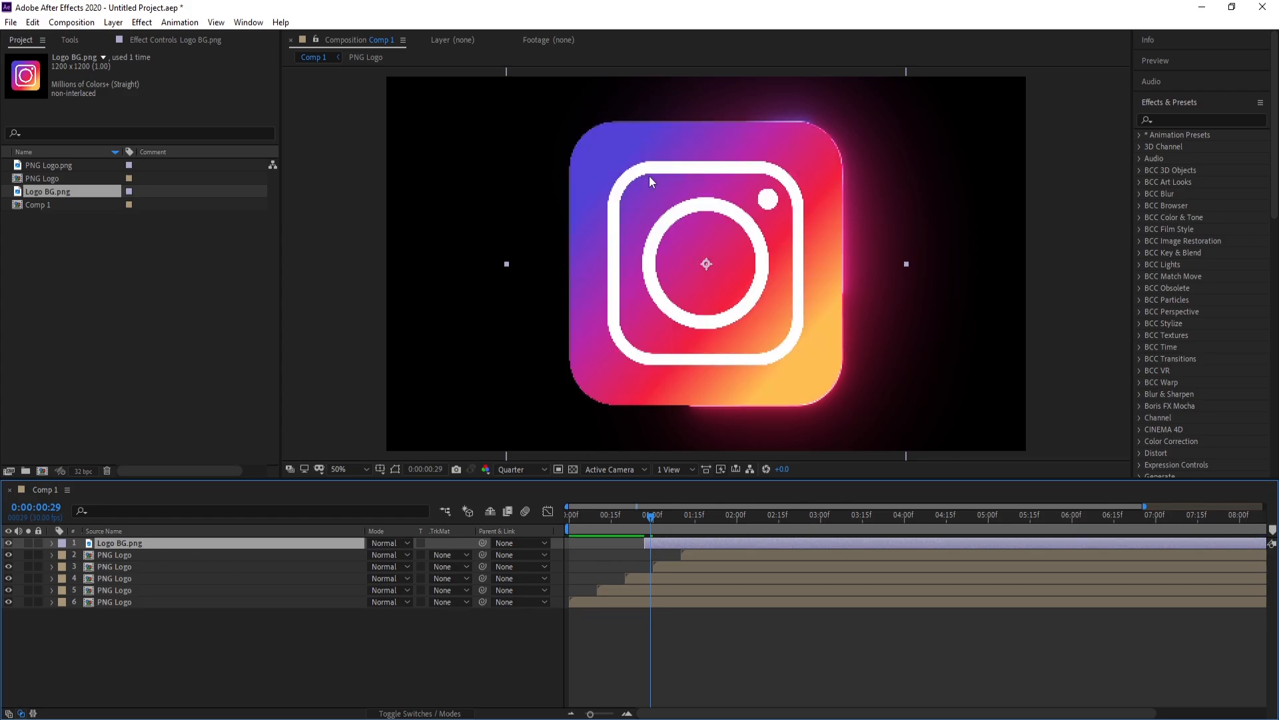
Shift the Logo BG.png layer in time so that it starts at 0:00:01:20.
left_click_drag(651, 540, 703, 541)
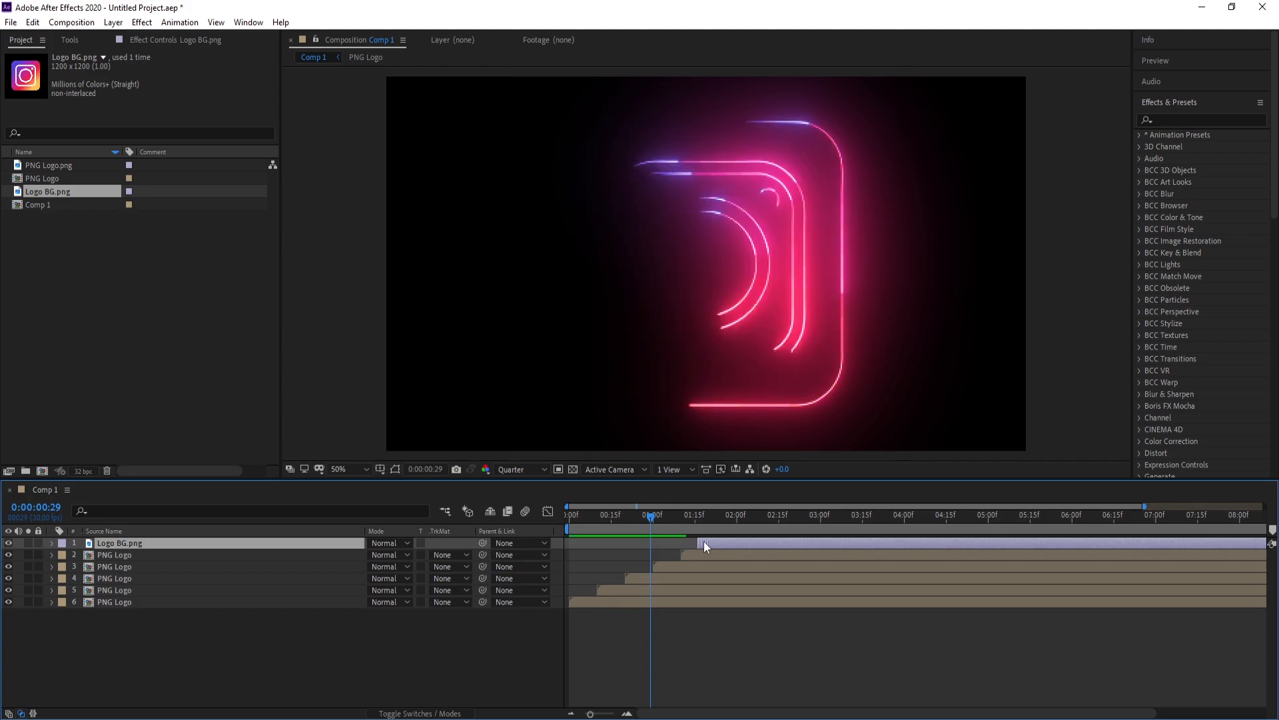
left_click(700, 523)
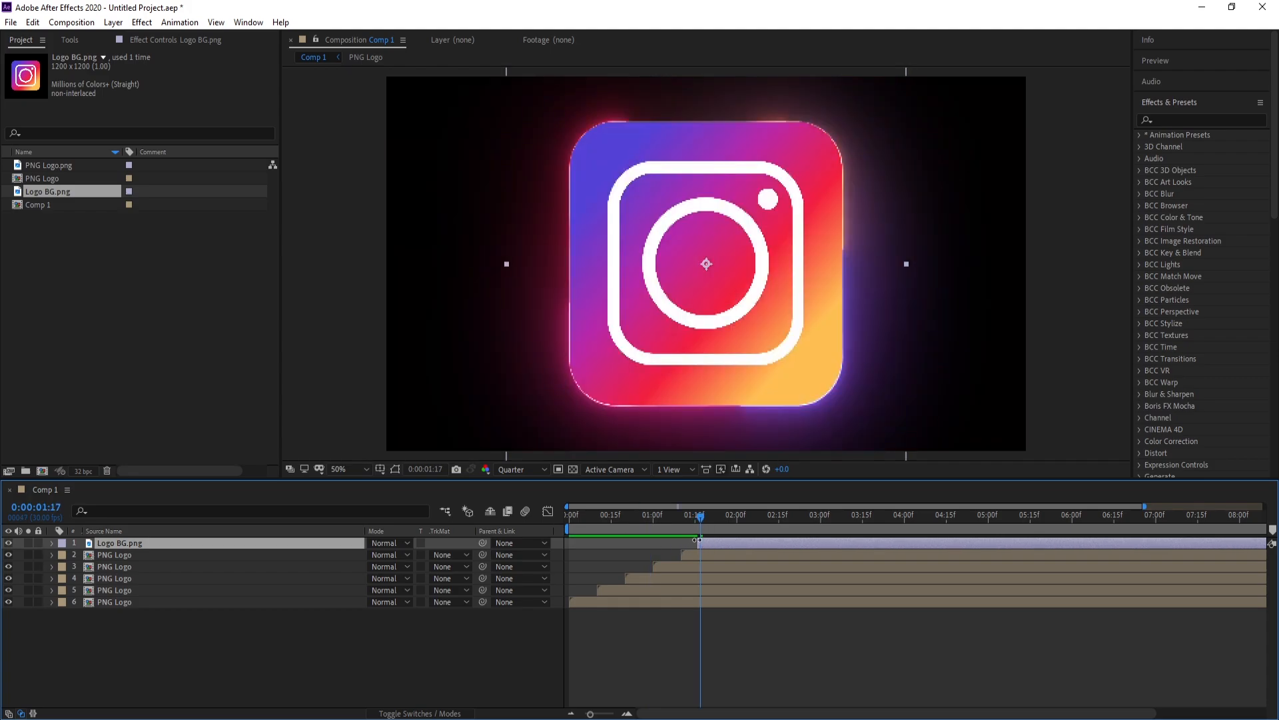
left_click(56, 508)
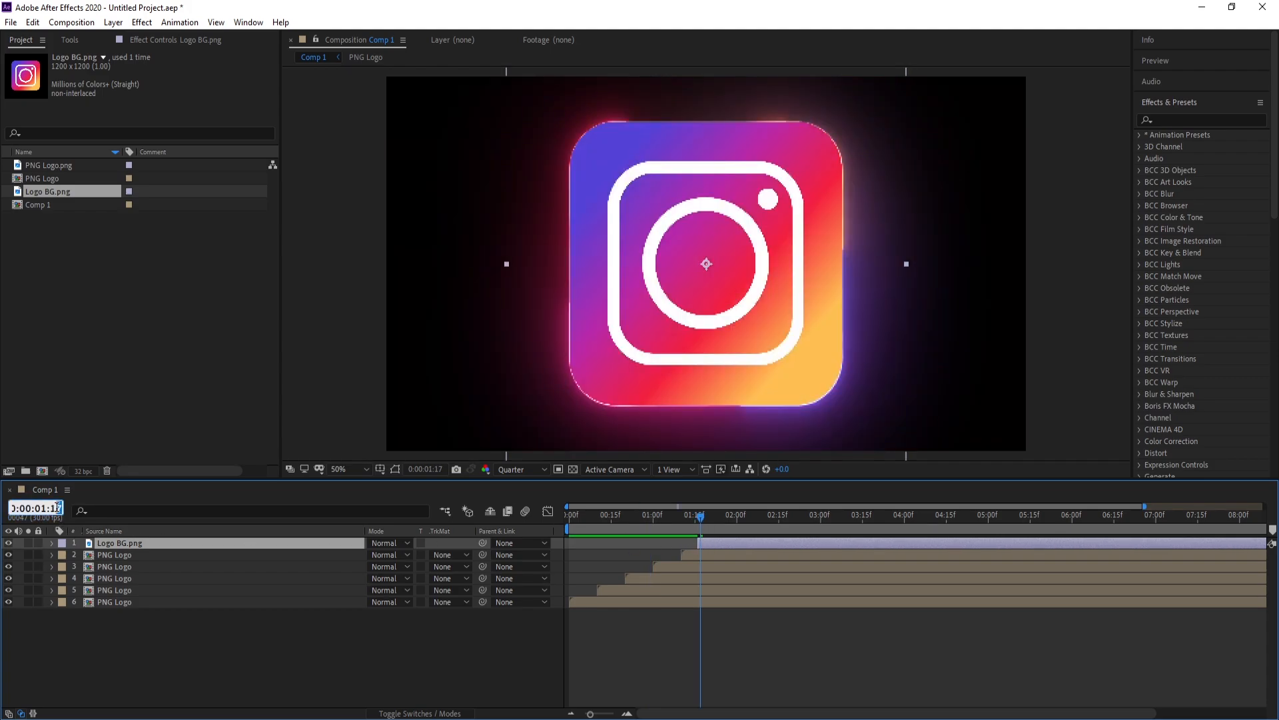
type("20")
key("Return")
left_click_drag(709, 546, 714, 545)
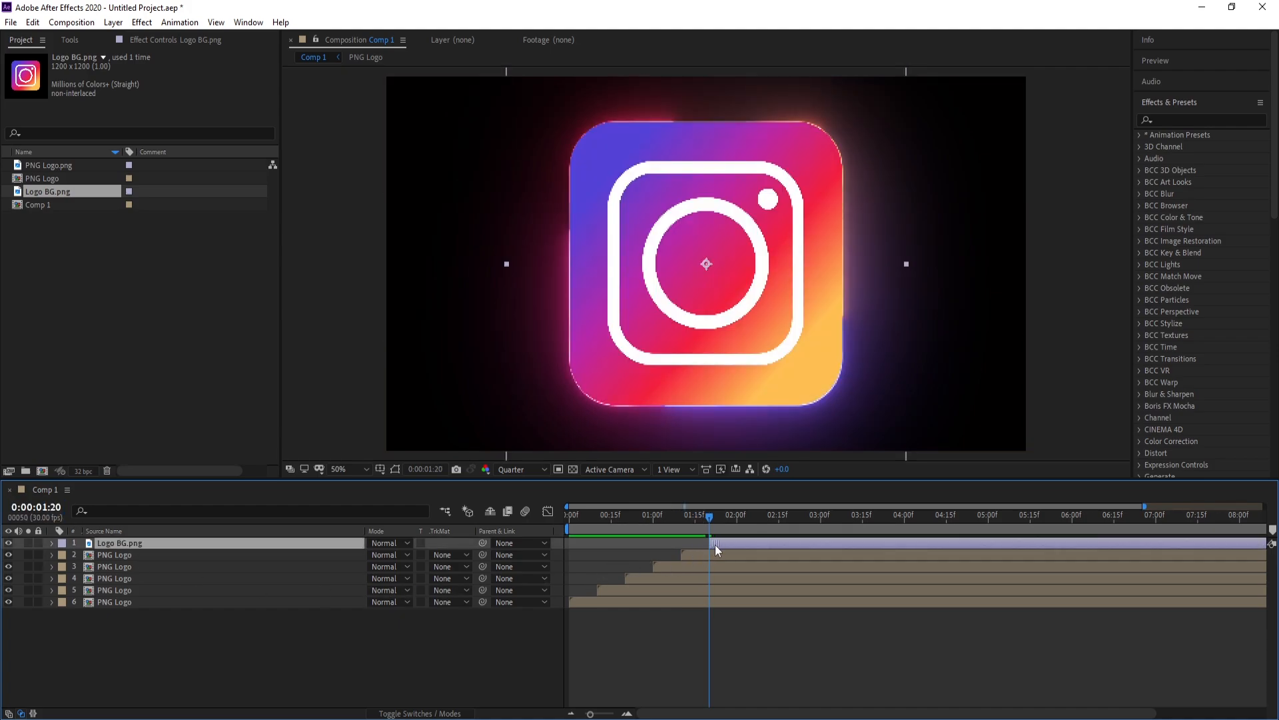
Pre-compose the Logo BG.png layer as "Logo BG.", moving all attributes into the new composition, and set the preview resolution to Full.
right_click(160, 539)
left_click(200, 474)
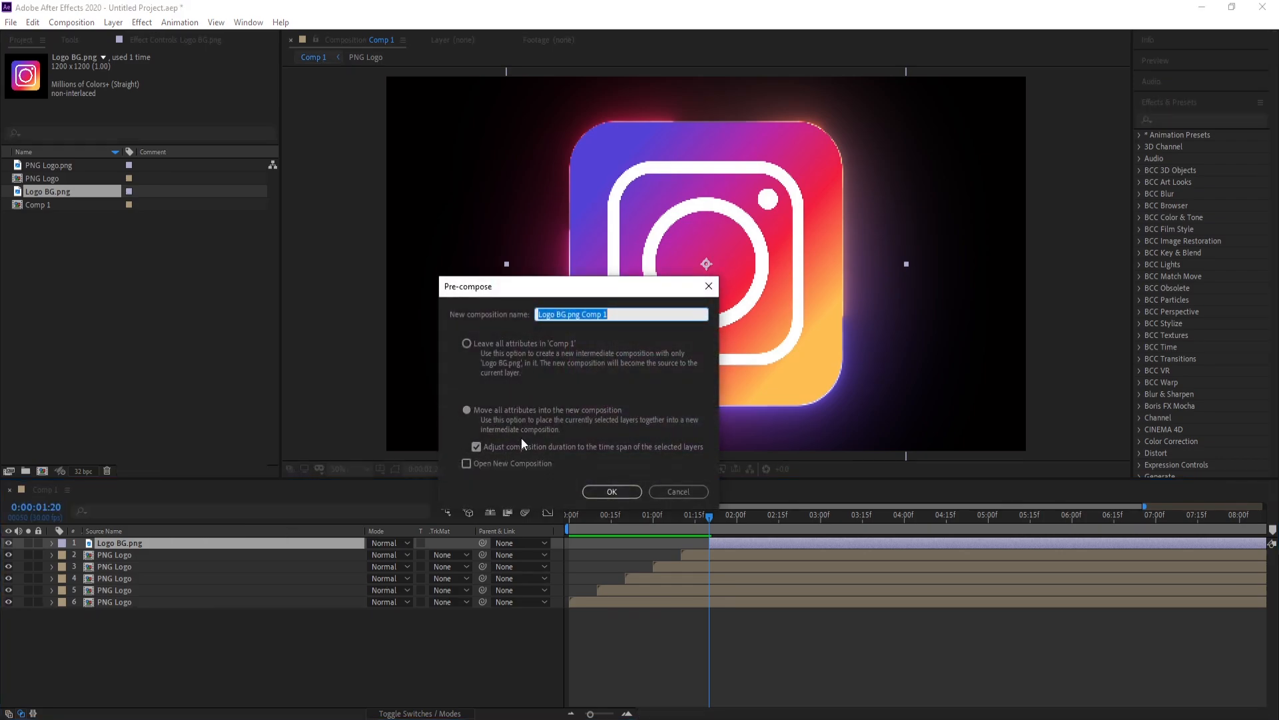
left_click(615, 321)
left_click_drag(616, 318, 570, 319)
key("Return")
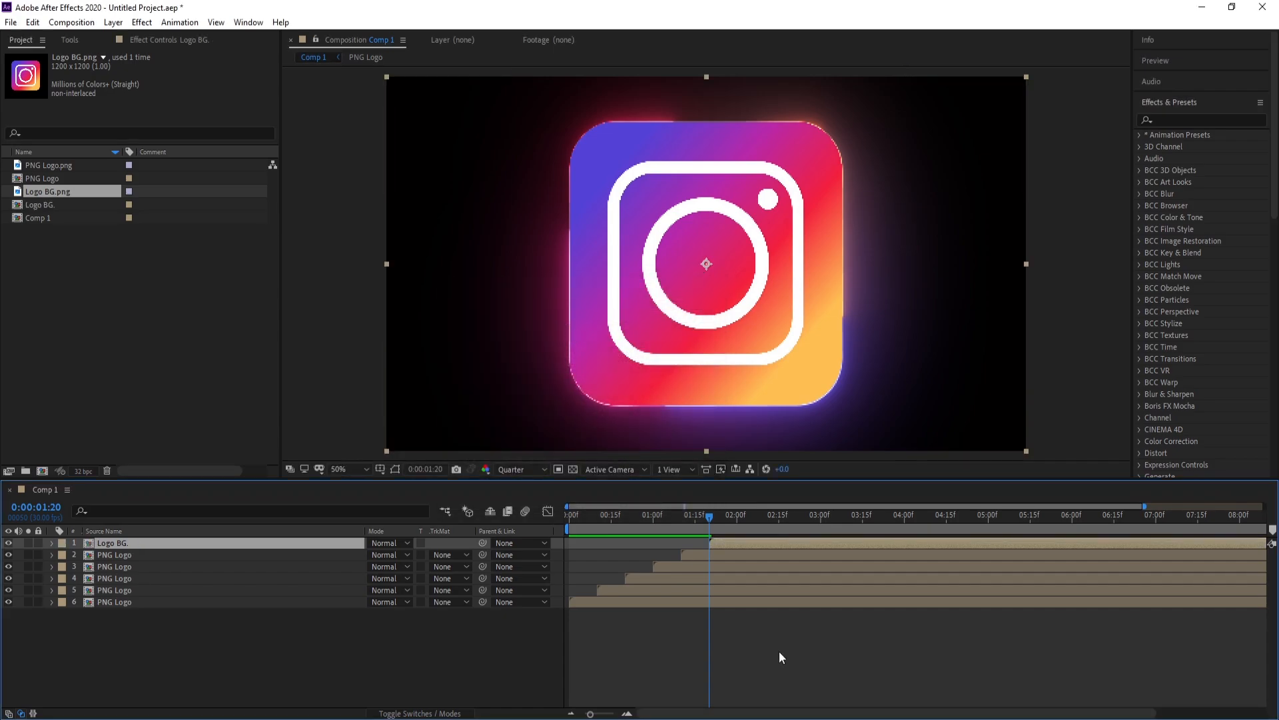
left_click(512, 469)
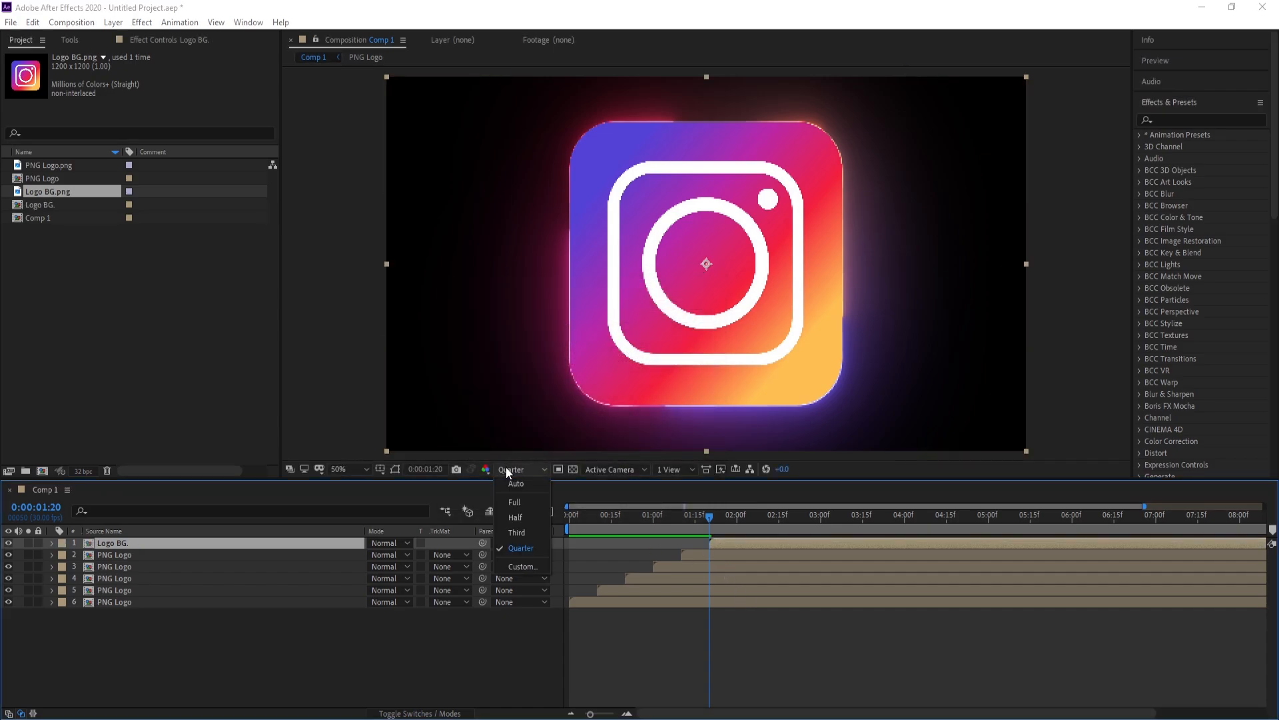
left_click(514, 503)
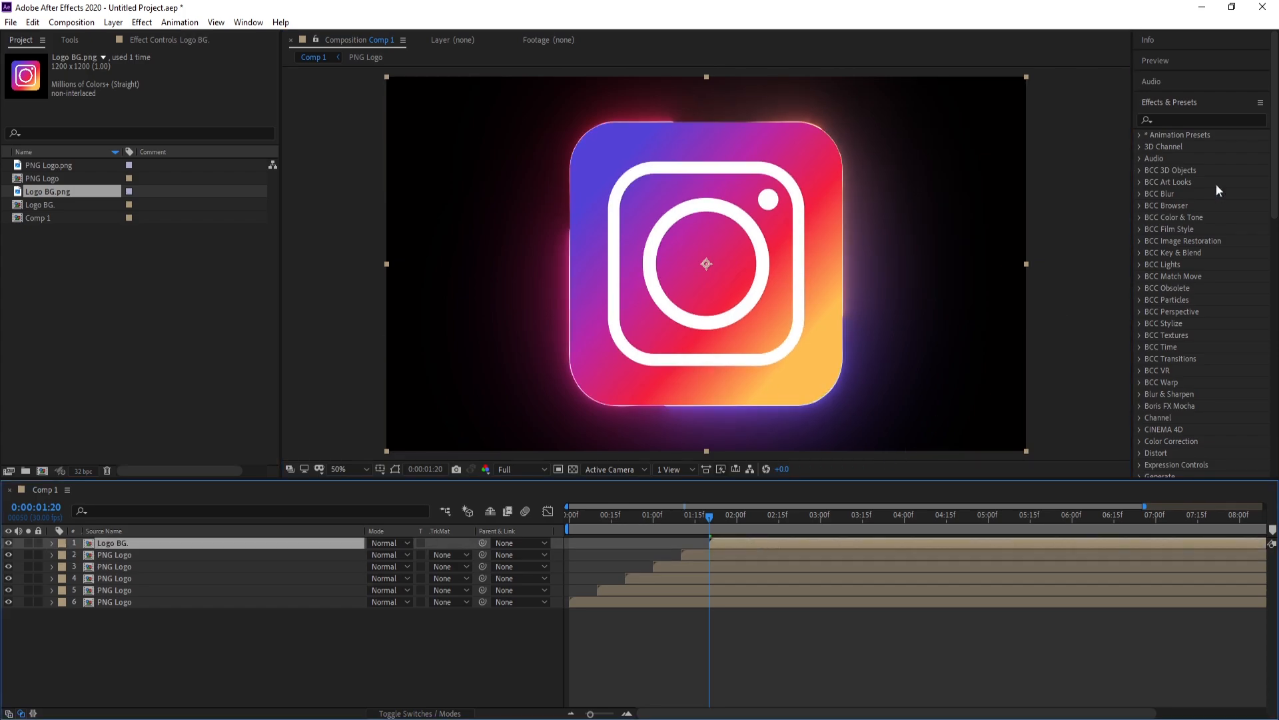
Apply the Radial Wipe effect to the Logo BG. layer and set its wipe direction to Counterclockwise.
left_click(1156, 121)
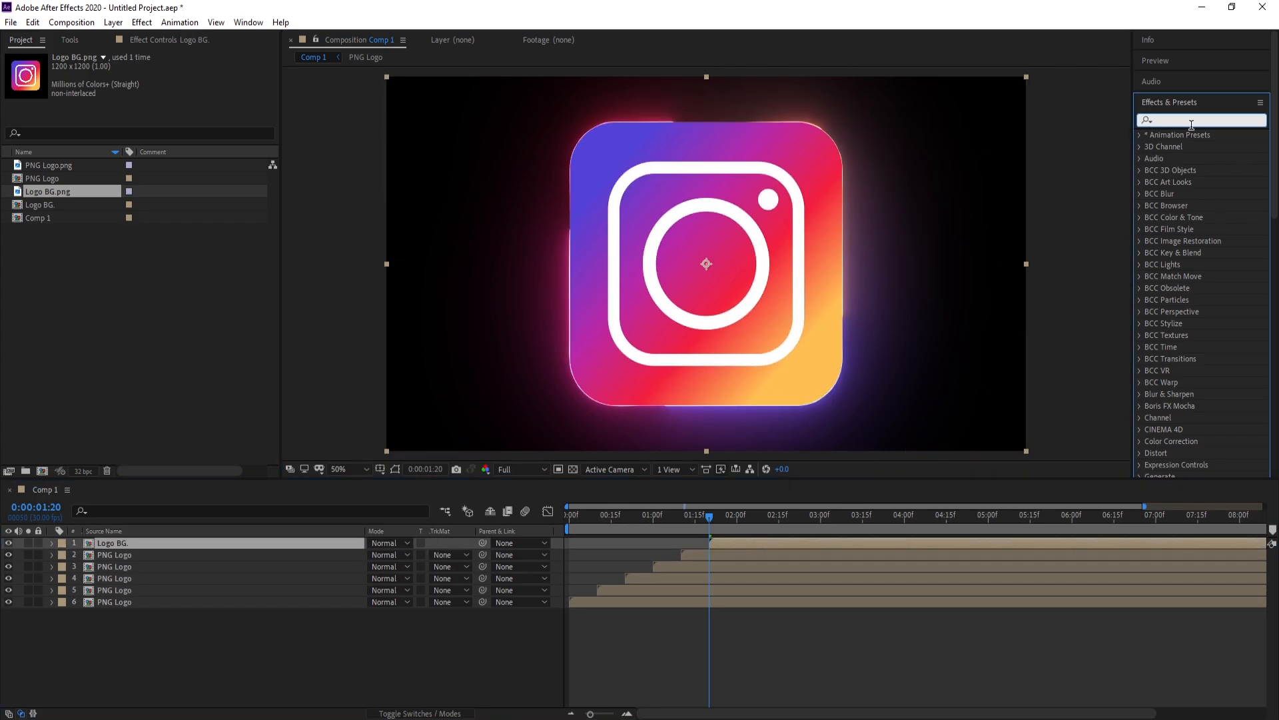
type("r")
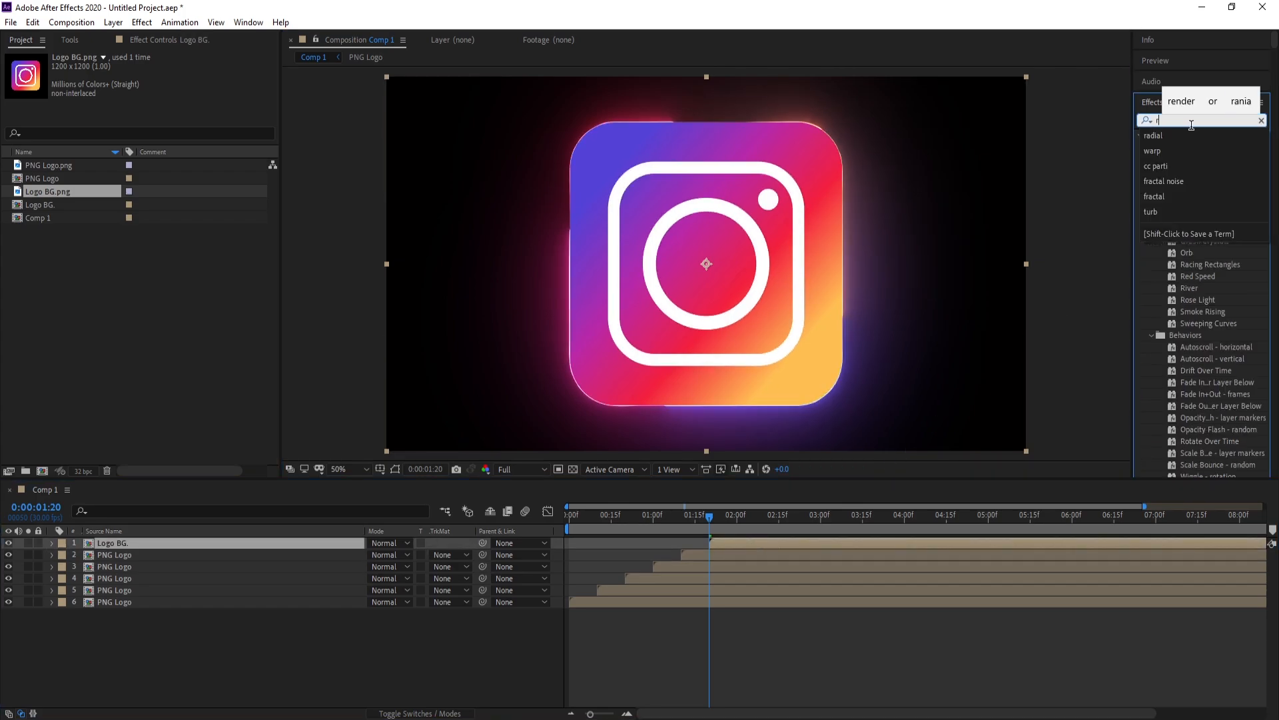
type("adial")
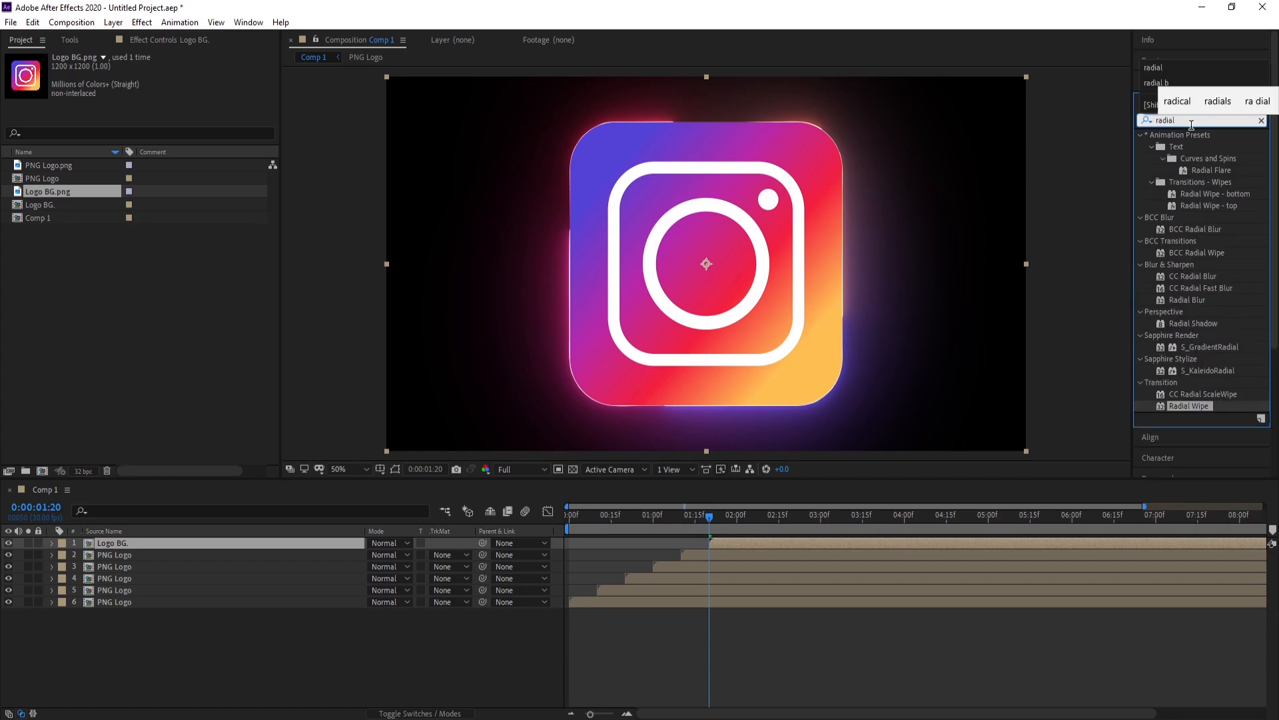
double_click(1190, 406)
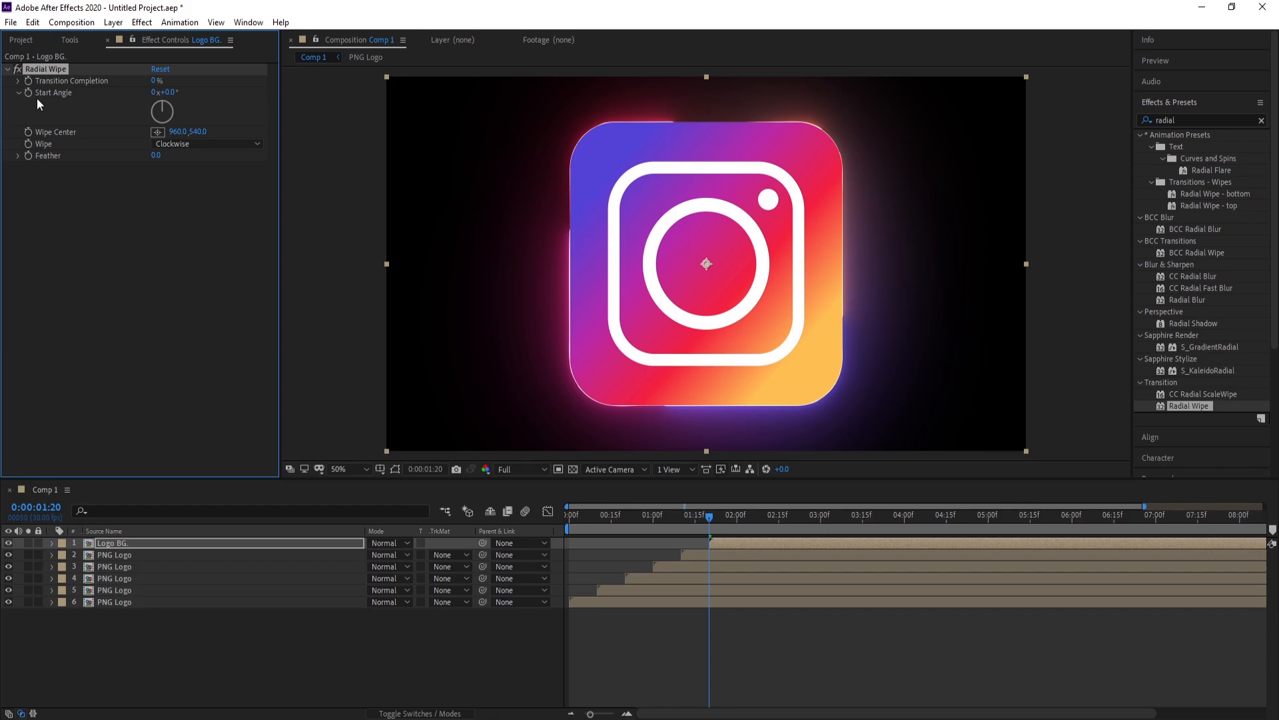
left_click(188, 143)
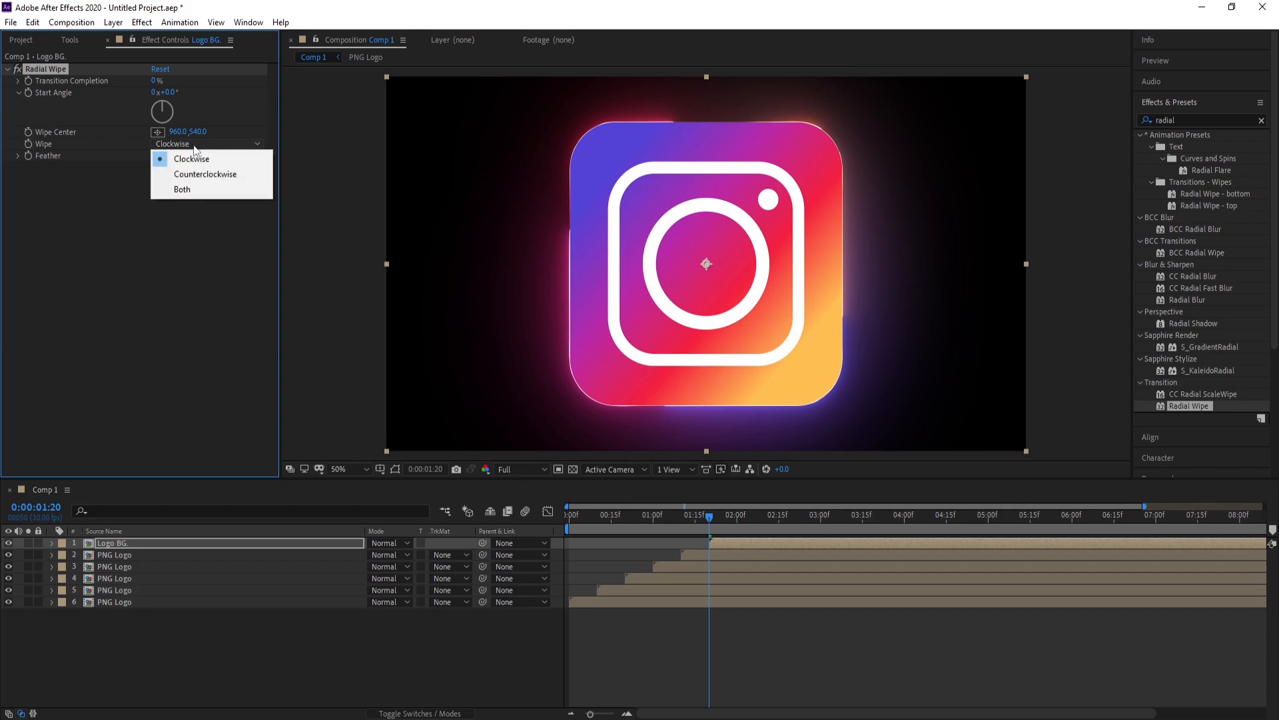
left_click(214, 181)
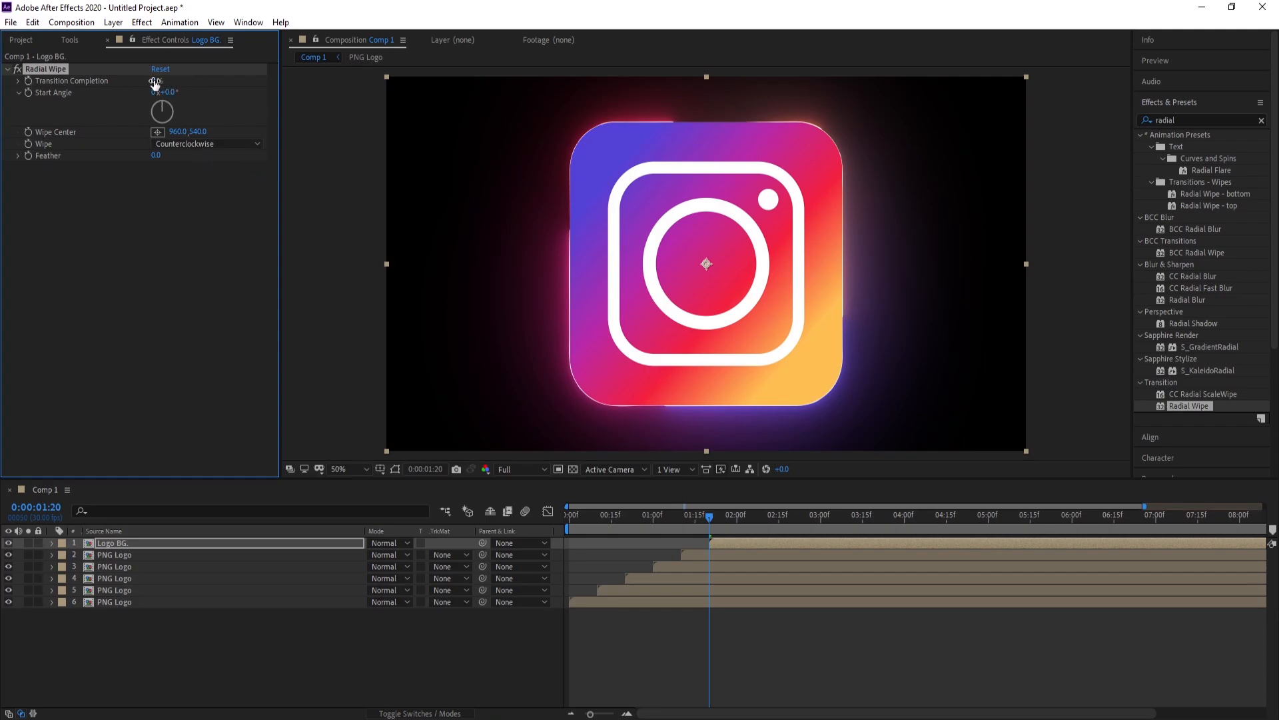
Keyframe the Radial Wipe's Transition Completion from 100% at 0:00:01:20 to 0% at 0:00:02:08.
left_click_drag(154, 83, 465, 100)
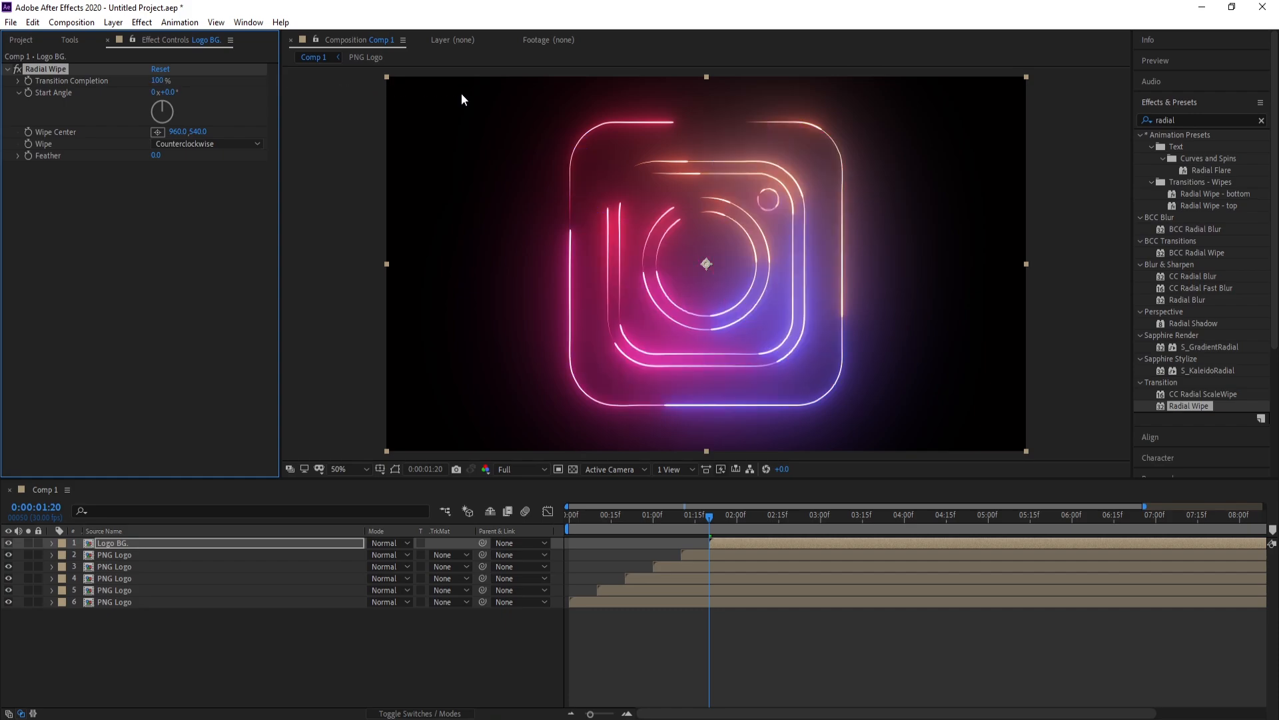
left_click(28, 80)
left_click(759, 517)
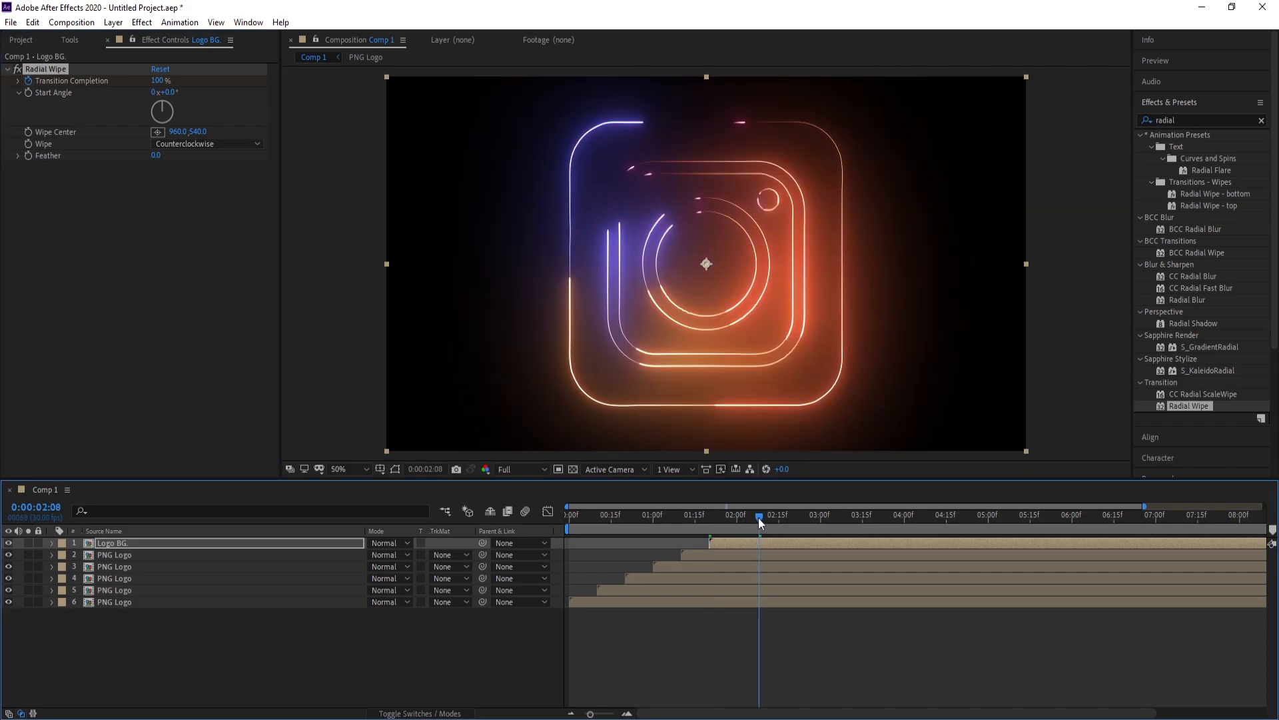
left_click_drag(160, 80, 2, 92)
Set the Radial Wipe's Feather to 90 on the Logo BG. layer.
left_click(155, 155)
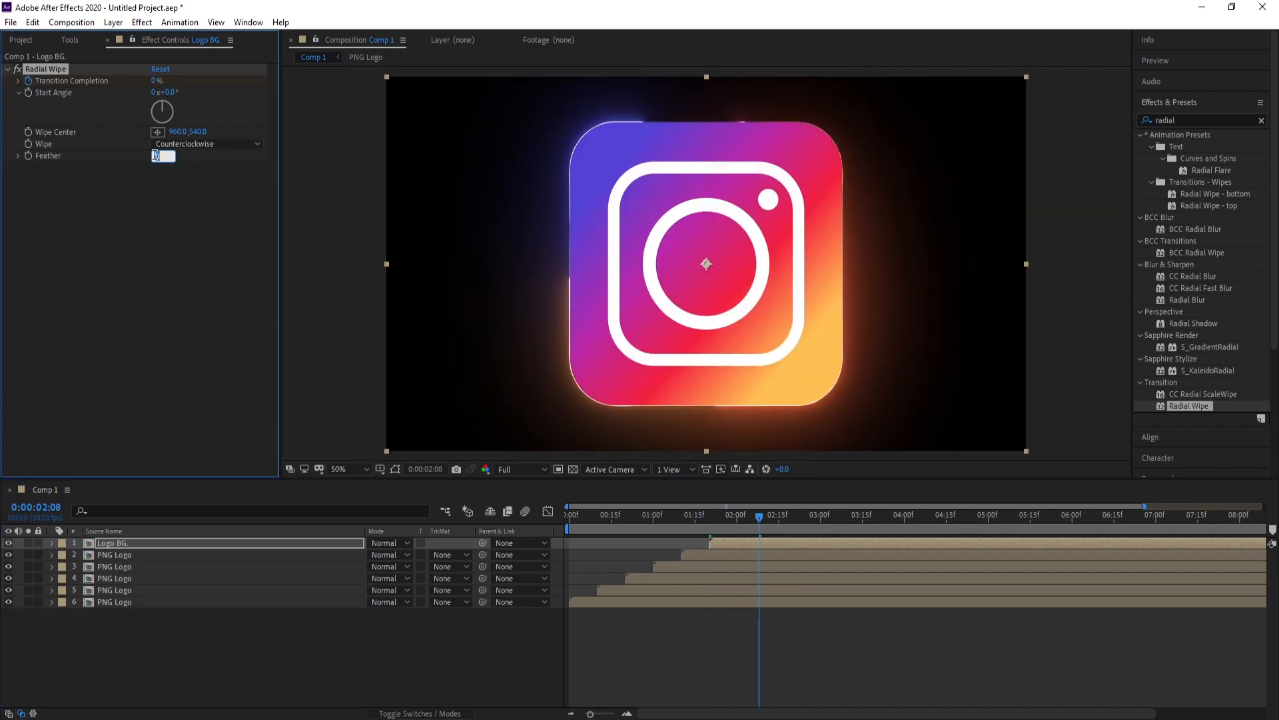
type("90")
key("Return")
Lower the preview resolution to Third and play back the logo wipe from just before the Logo BG. layer starts.
left_click(702, 517)
left_click(523, 470)
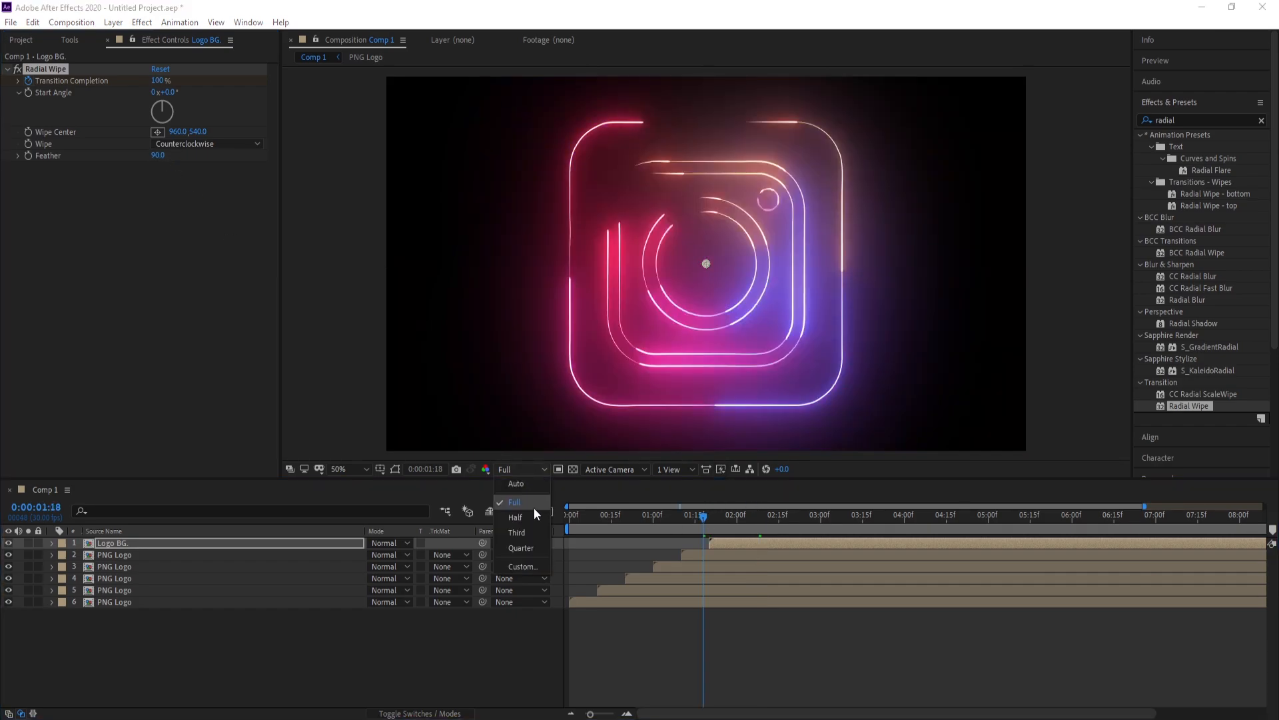
left_click(534, 531)
key("space")
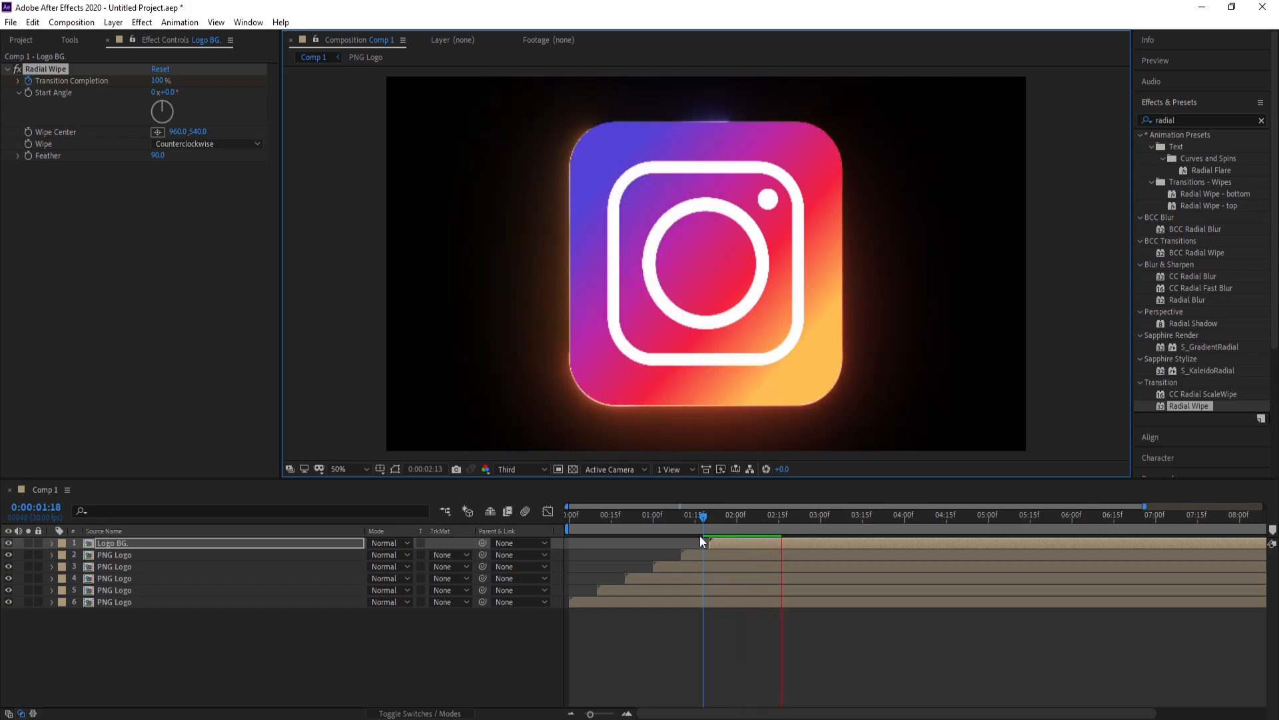
key("space")
left_click(700, 518)
key("space")
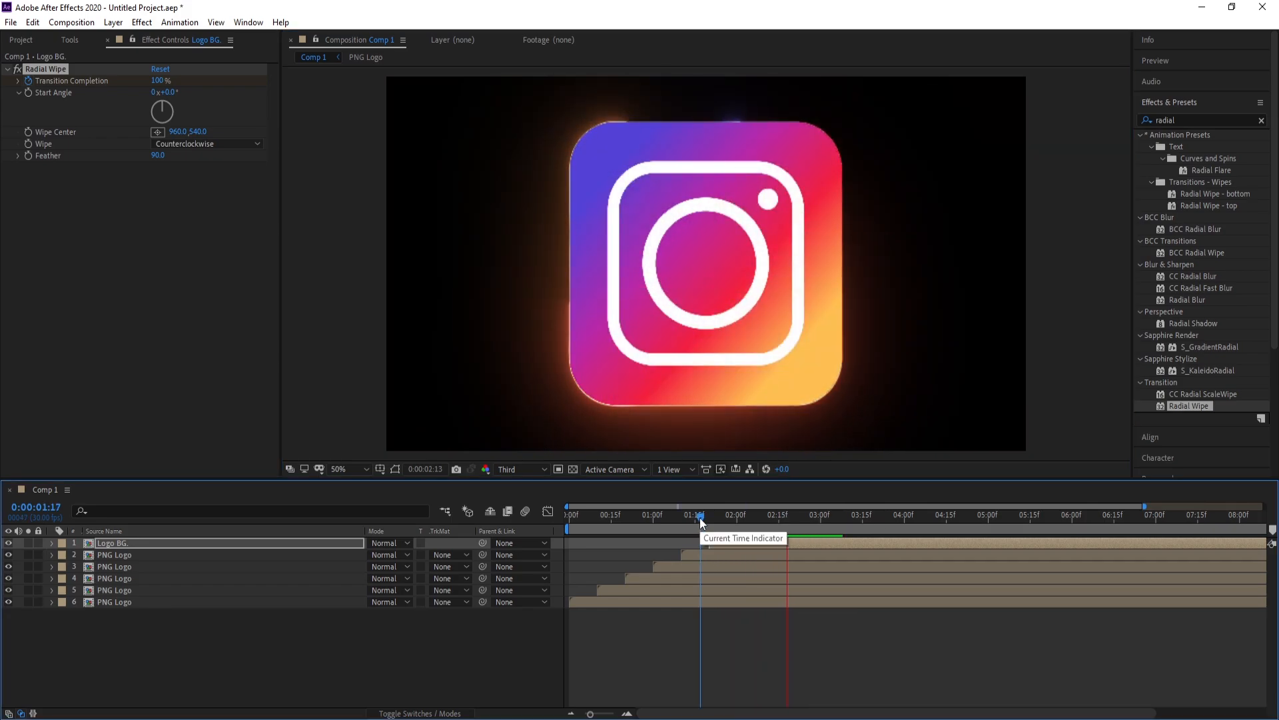
key("space")
key("space")
key("space")
Try the Screen blending mode on the Logo BG. layer, switch it to Lighten, and preview the reveal from about 0:00:01:15.
left_click(388, 543)
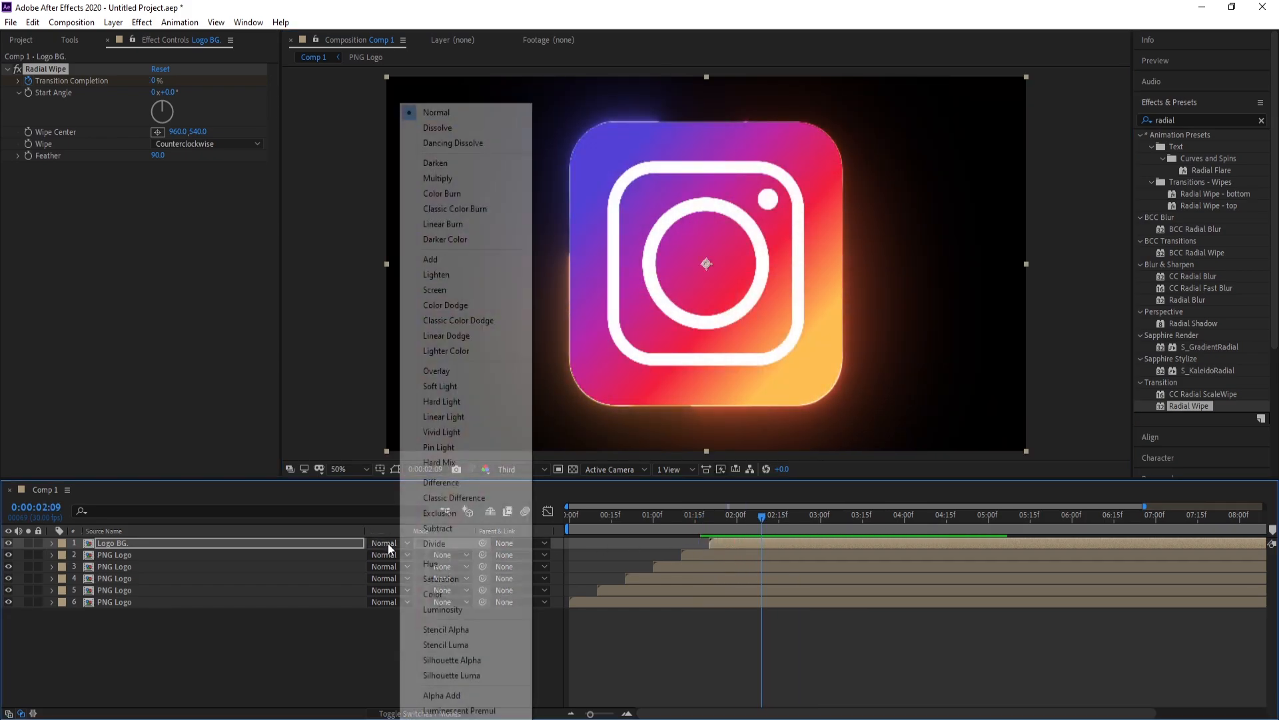
left_click(449, 294)
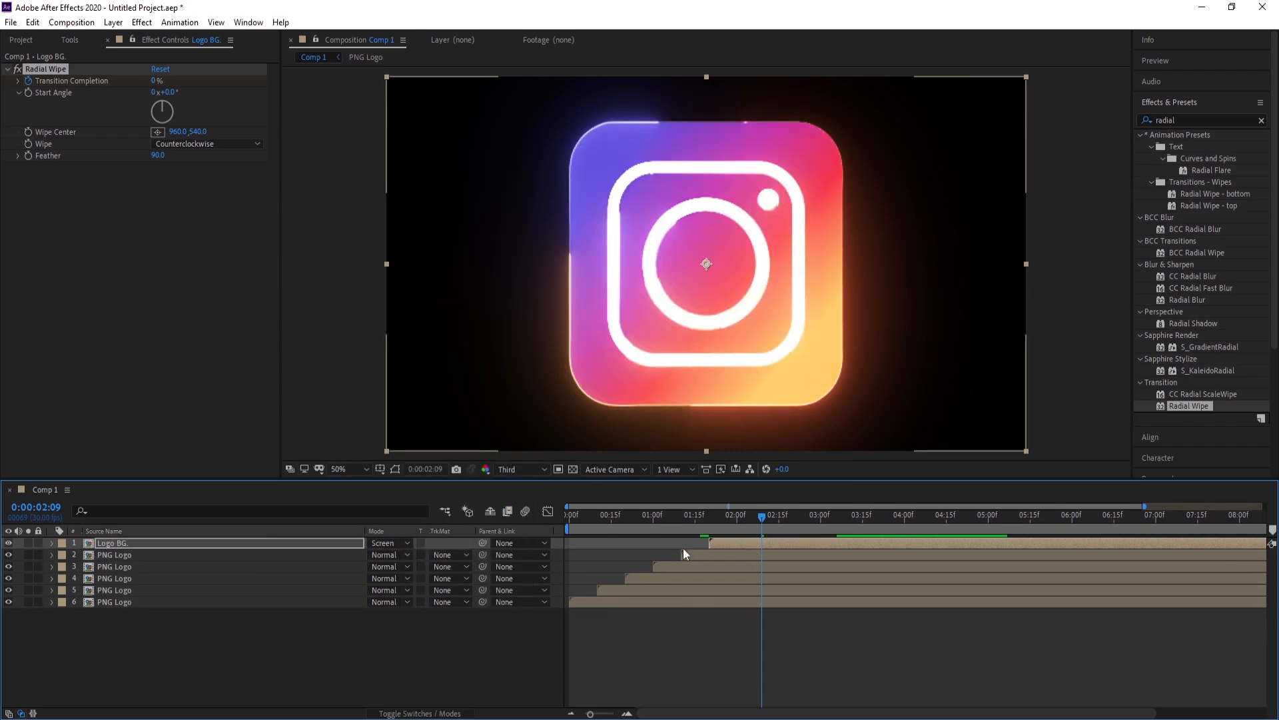
left_click(385, 543)
left_click(437, 275)
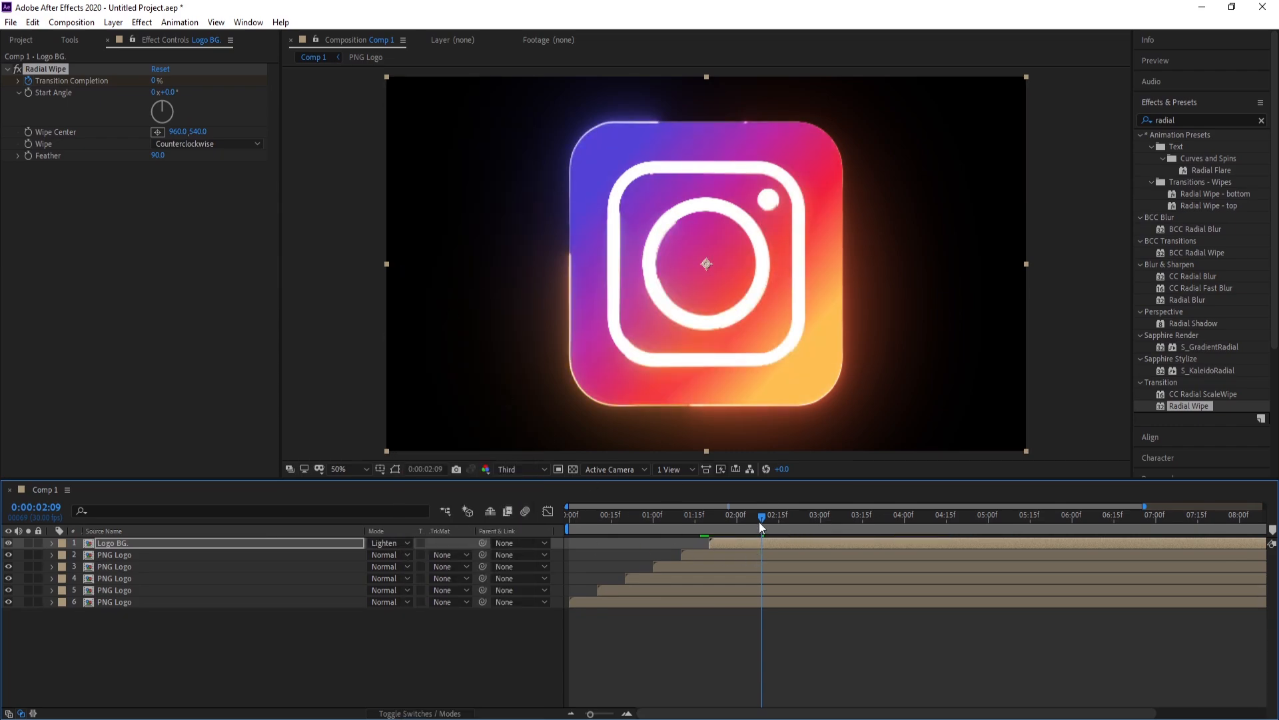
left_click(696, 517)
key("space")
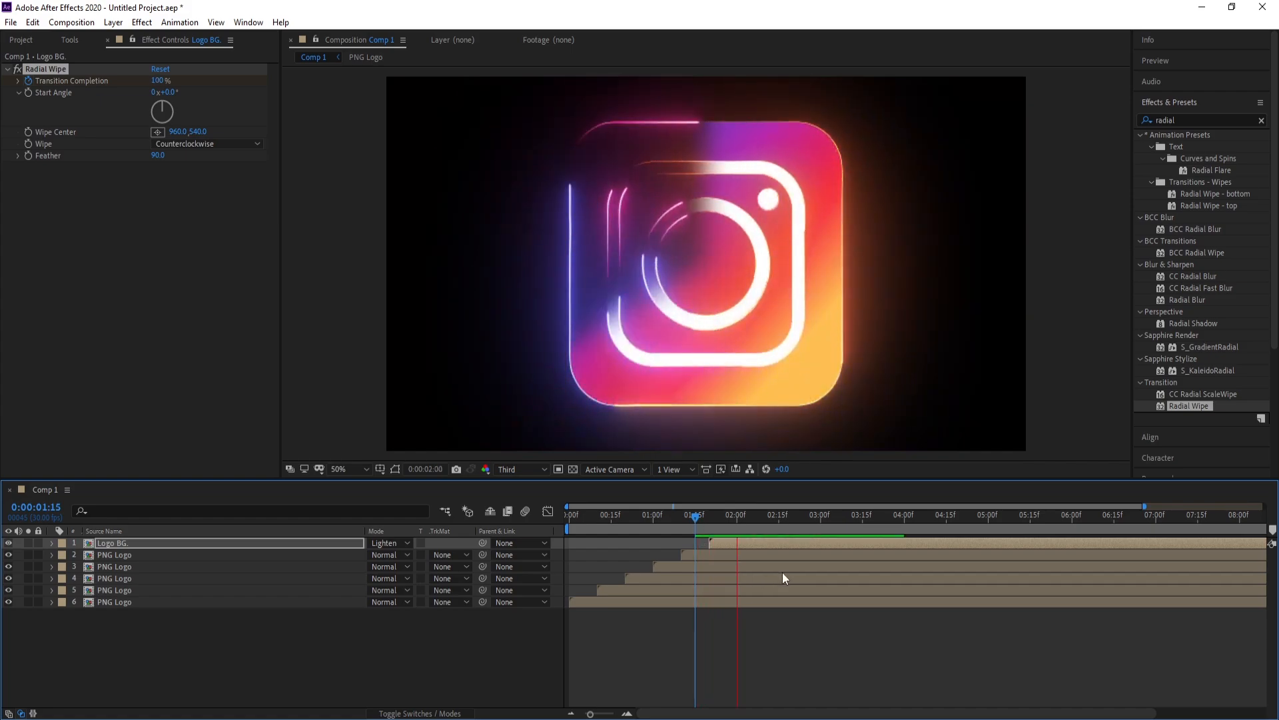
left_click(702, 518)
key("space")
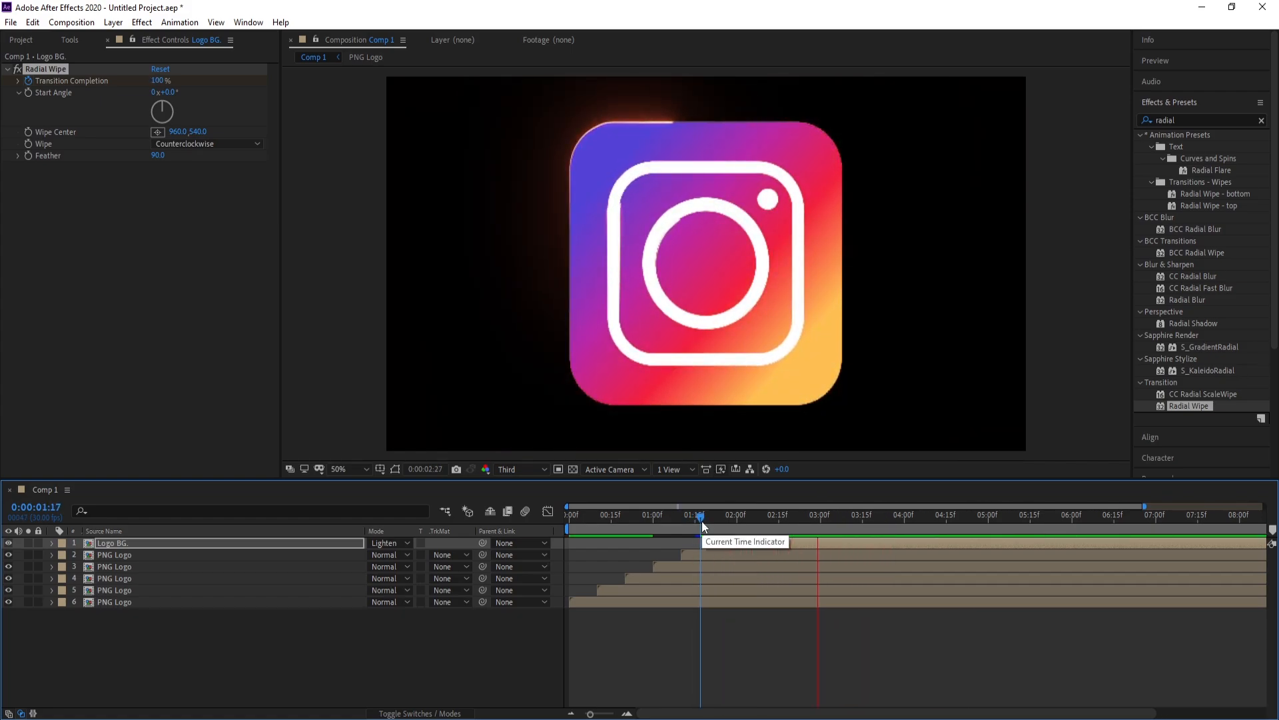
key("space")
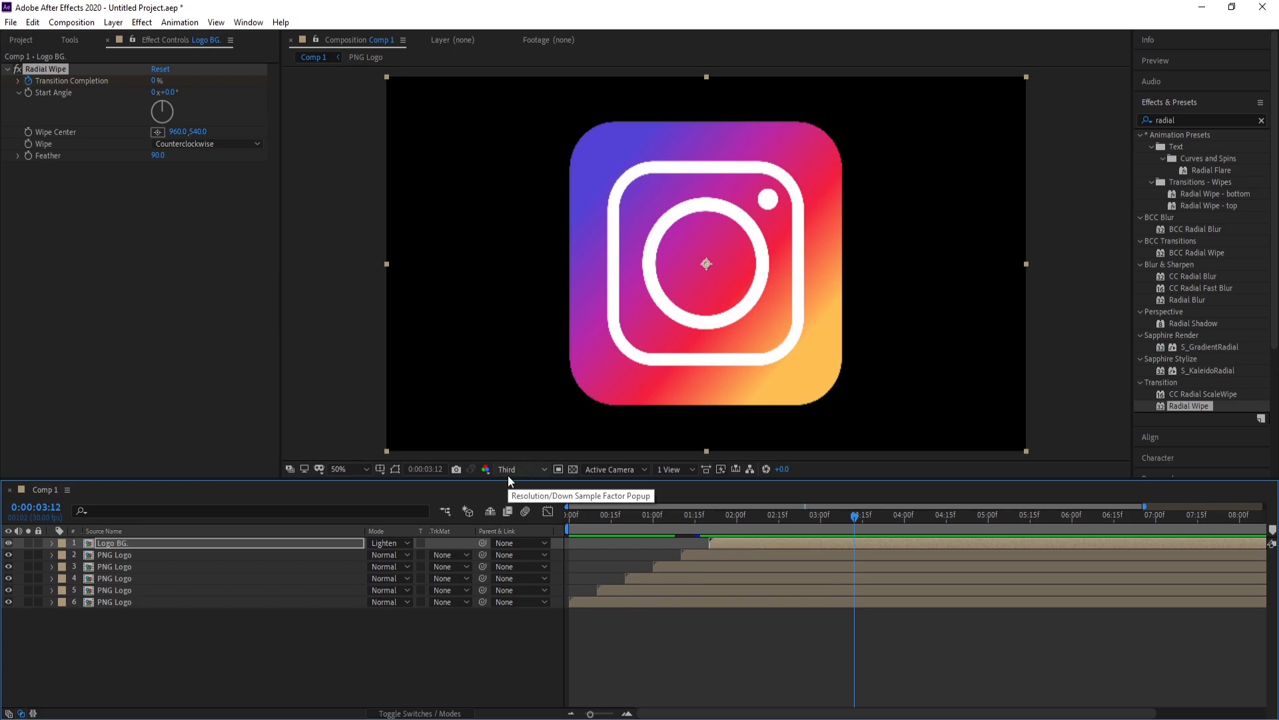
Add the CC Radial Fast Blur effect to the Logo BG. layer.
left_click(738, 540)
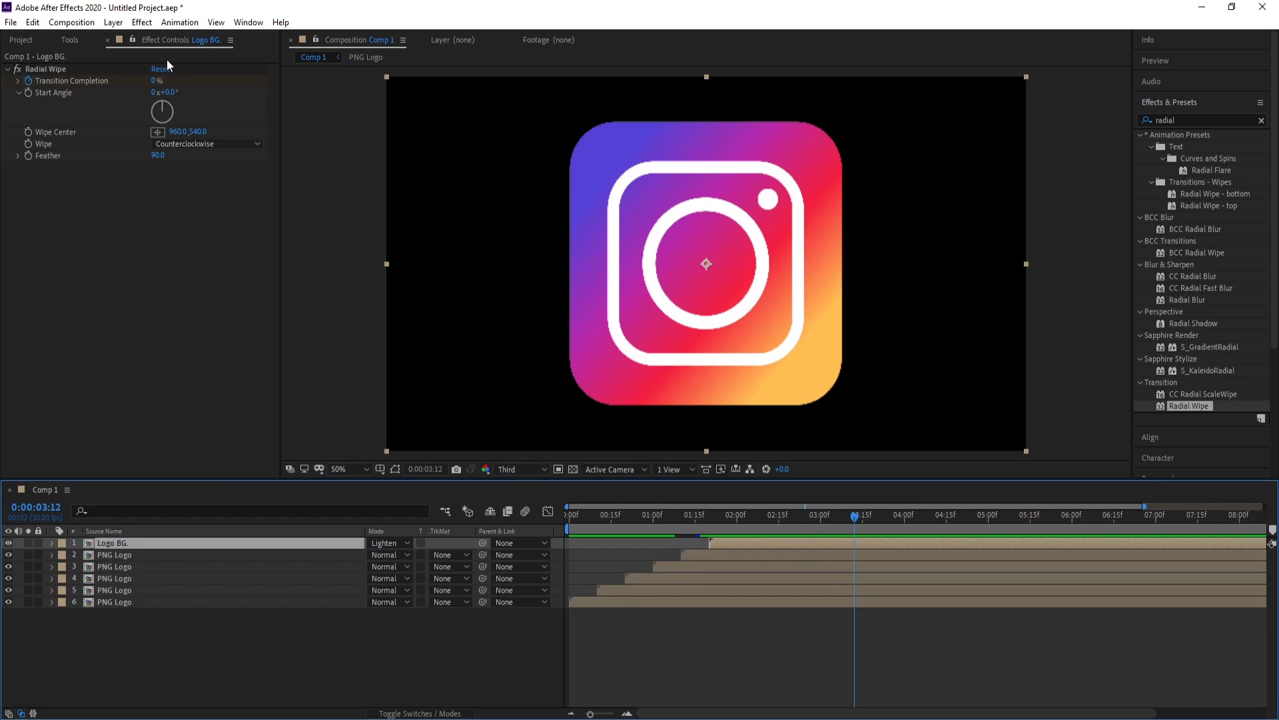
left_click(149, 25)
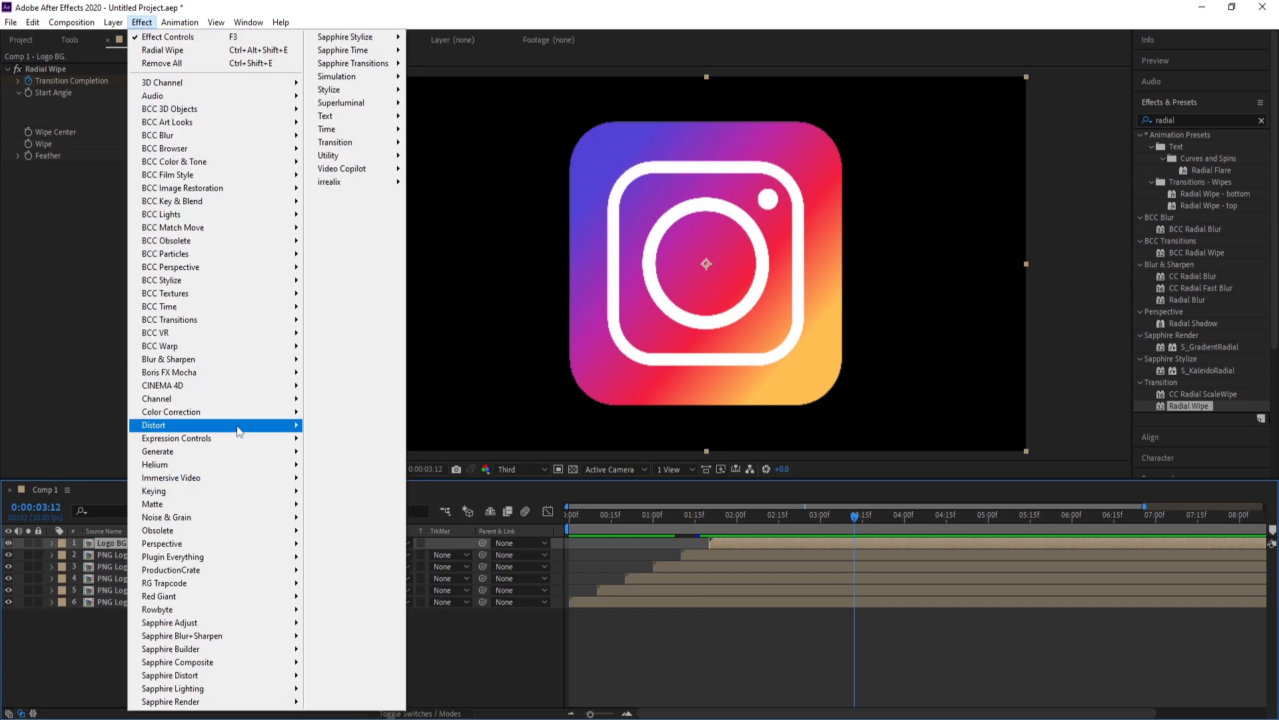
mouse_move(233, 363)
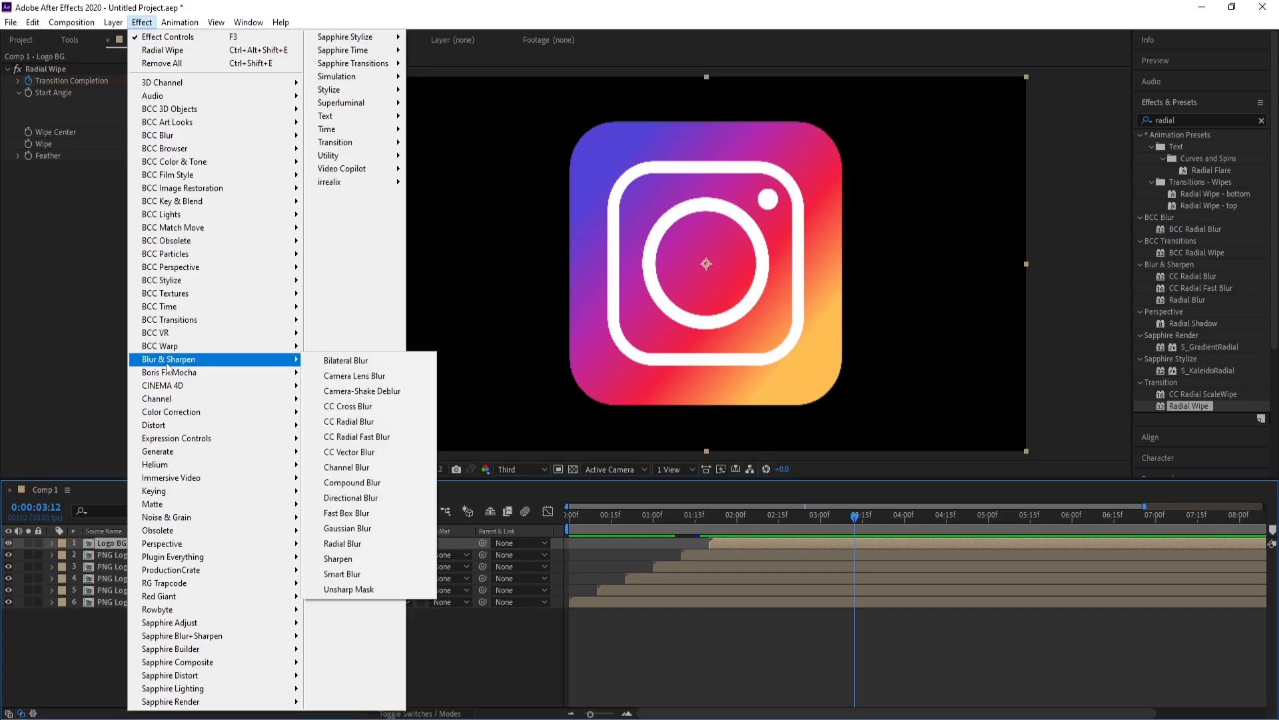
left_click(385, 439)
Keyframe the CC Radial Fast Blur Amount from 90 at 0:00:01:26 to 0 at 0:00:02:14.
left_click(747, 517)
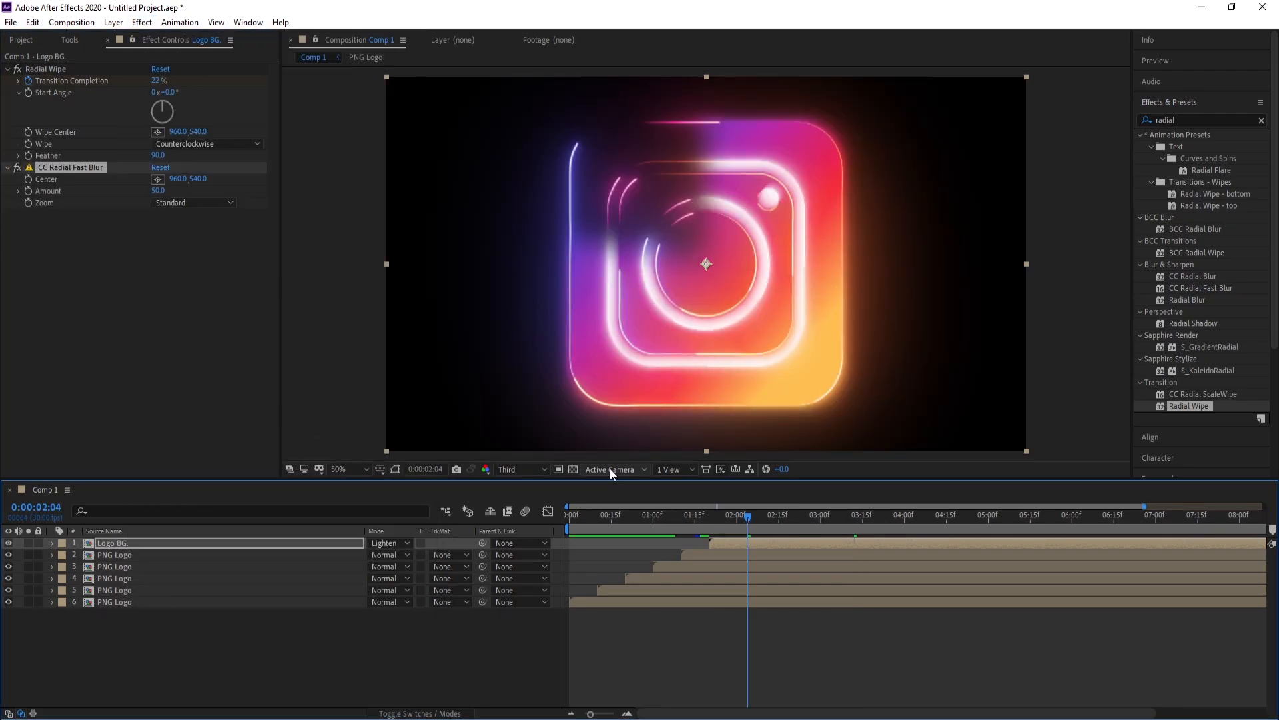
left_click(722, 517)
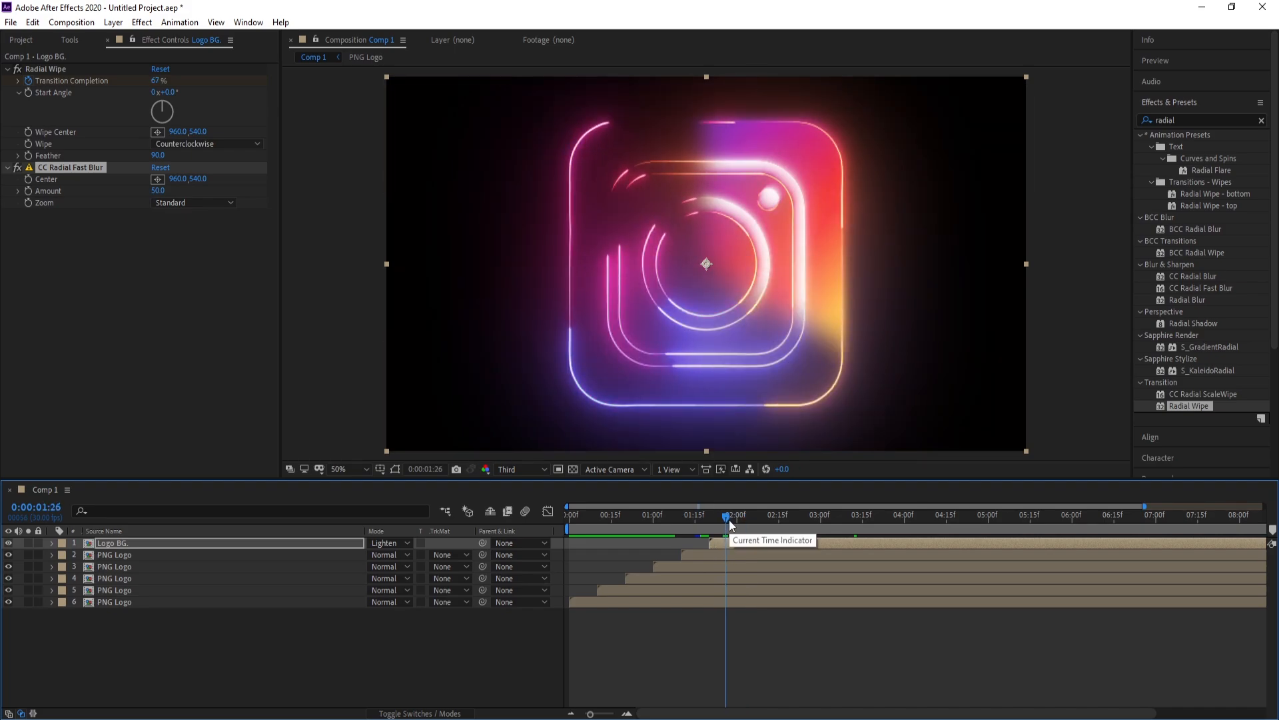
left_click(160, 191)
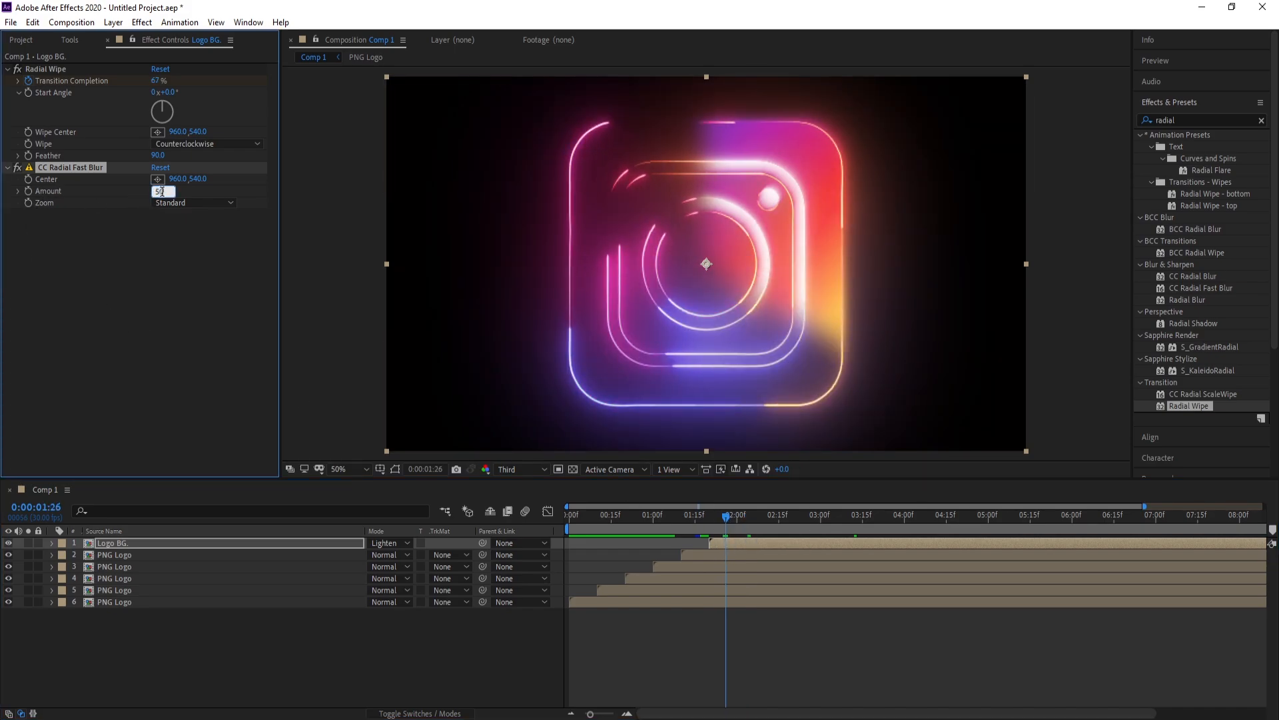
type("90")
key("Return")
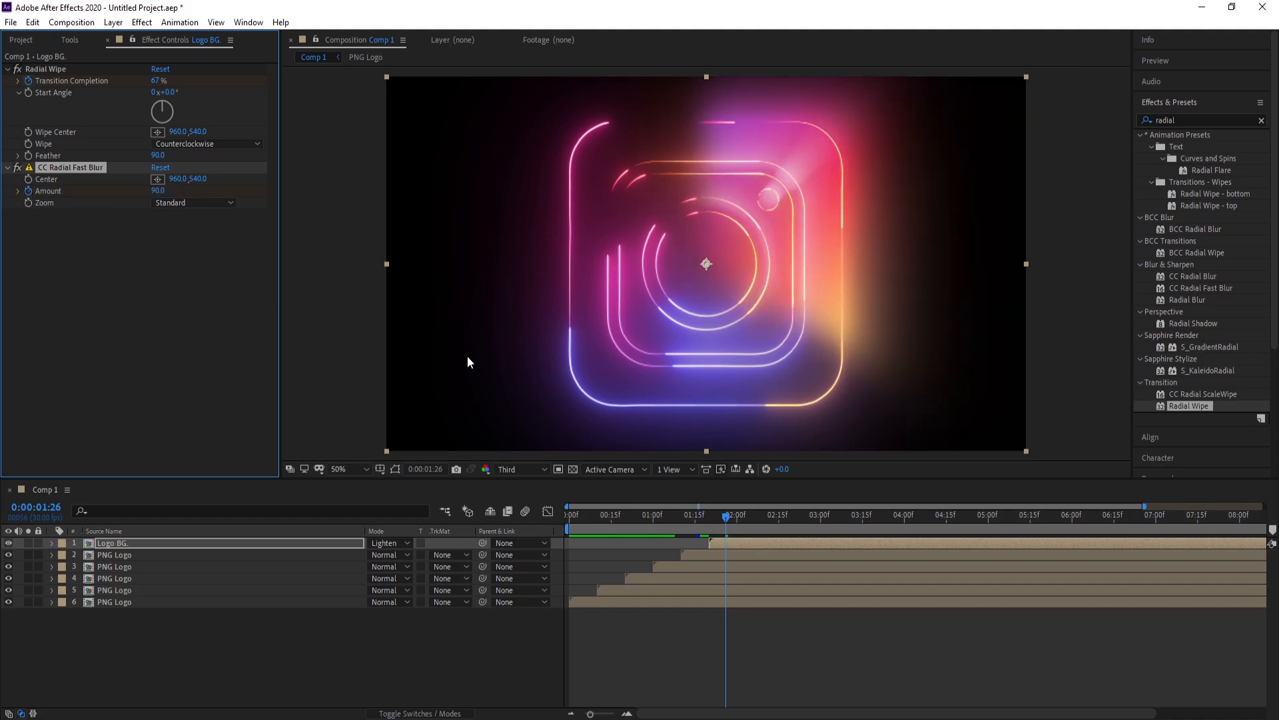
left_click(783, 521)
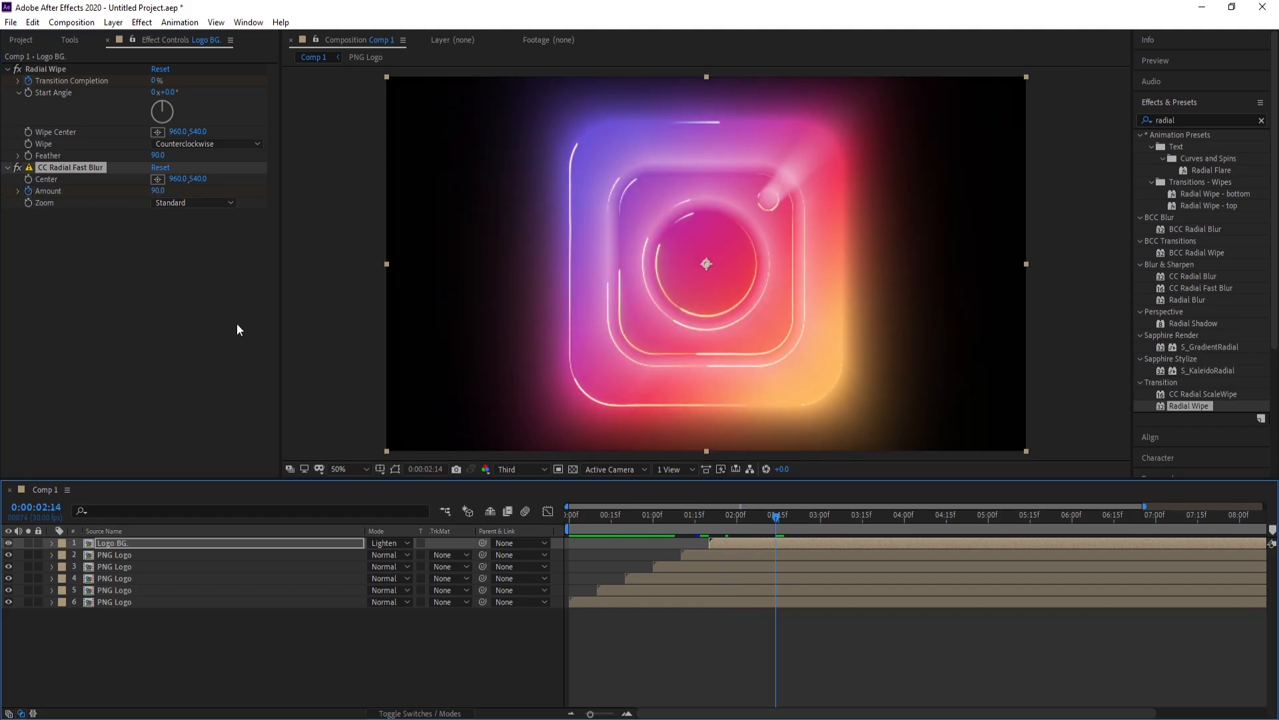
left_click(159, 190)
type("0")
key("Return")
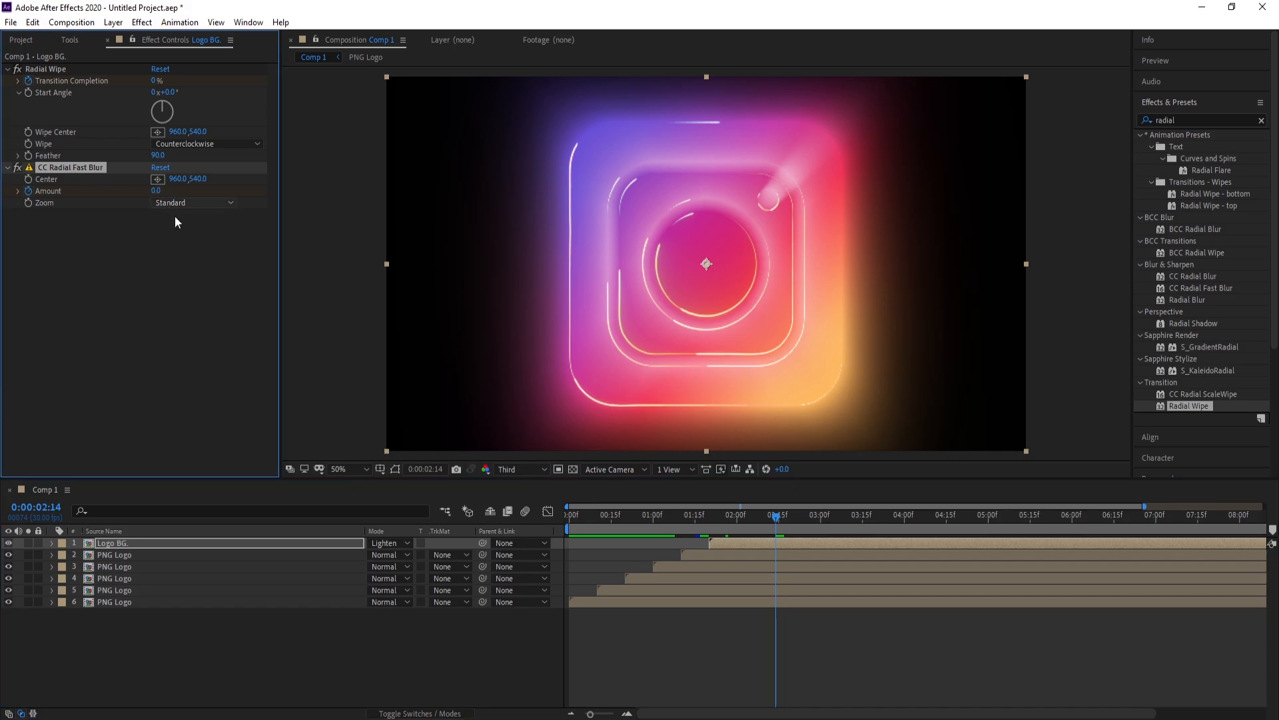
Reveal the Logo BG. layer's keyframes, preview the blurred reveal, and move the final CC Radial Fast Blur Amount keyframe to about 0:00:02:20.
left_click(771, 547)
key("u")
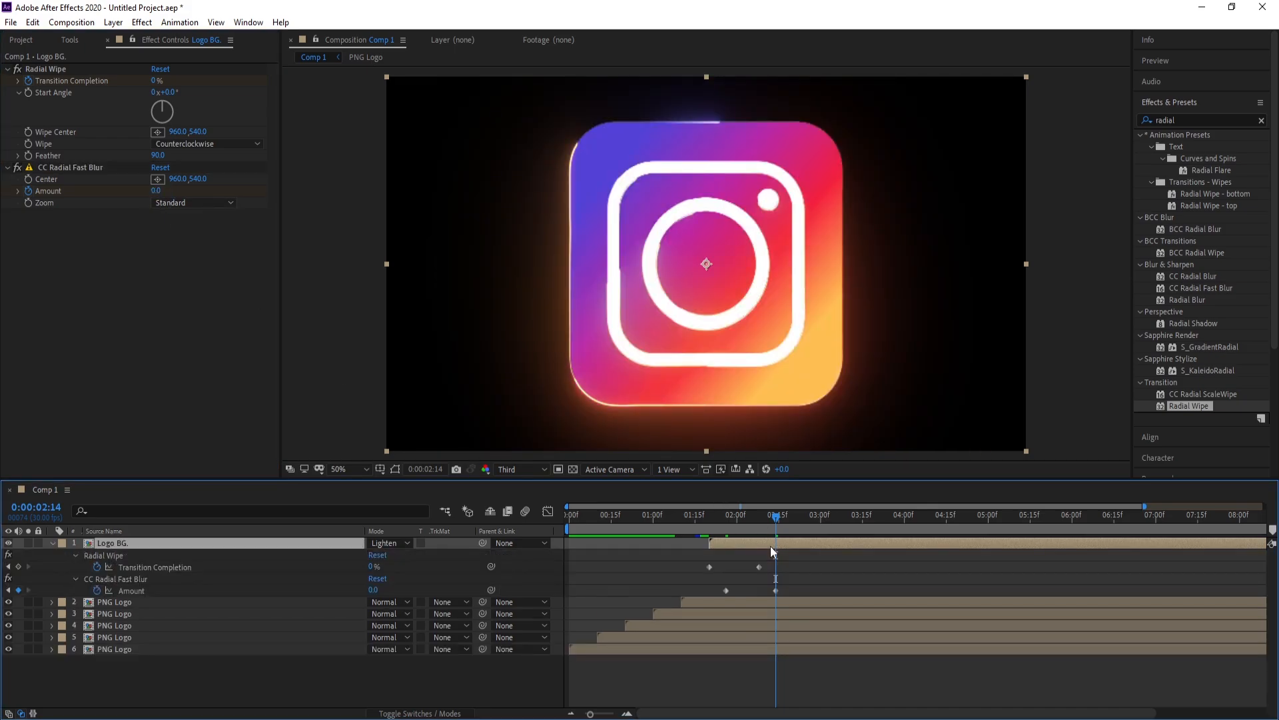
left_click(700, 525)
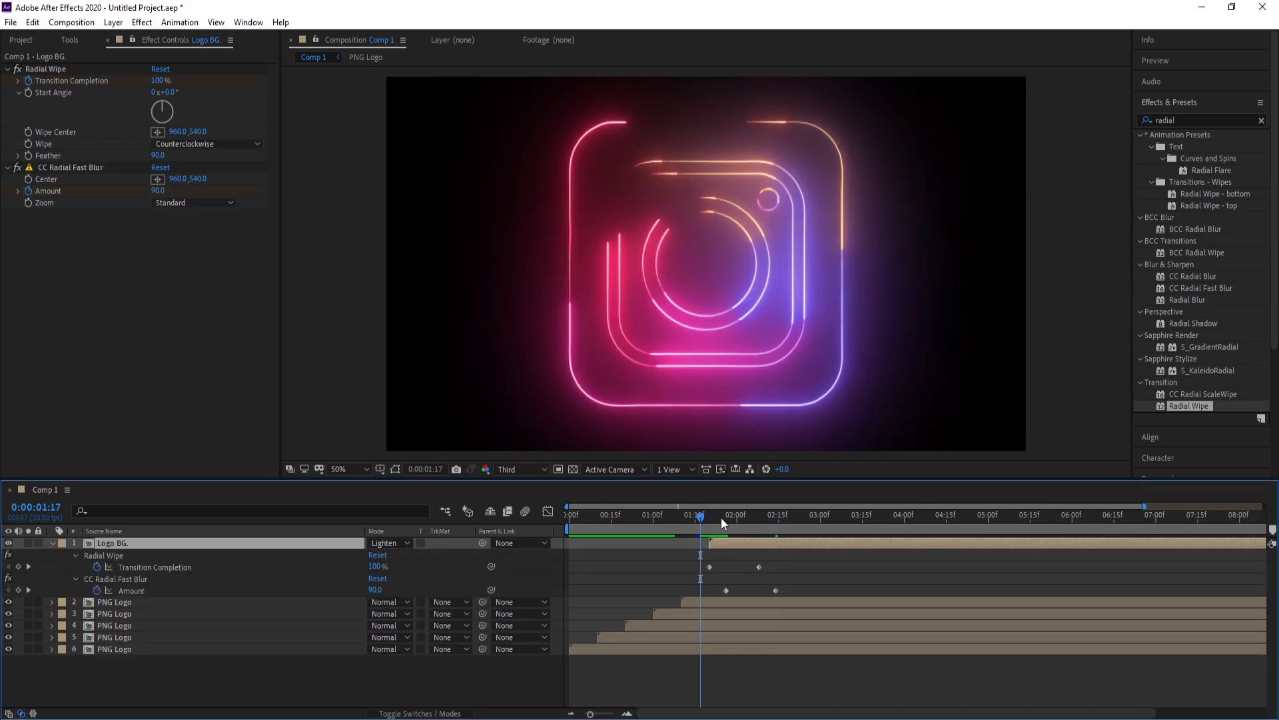
key("space")
key("space")
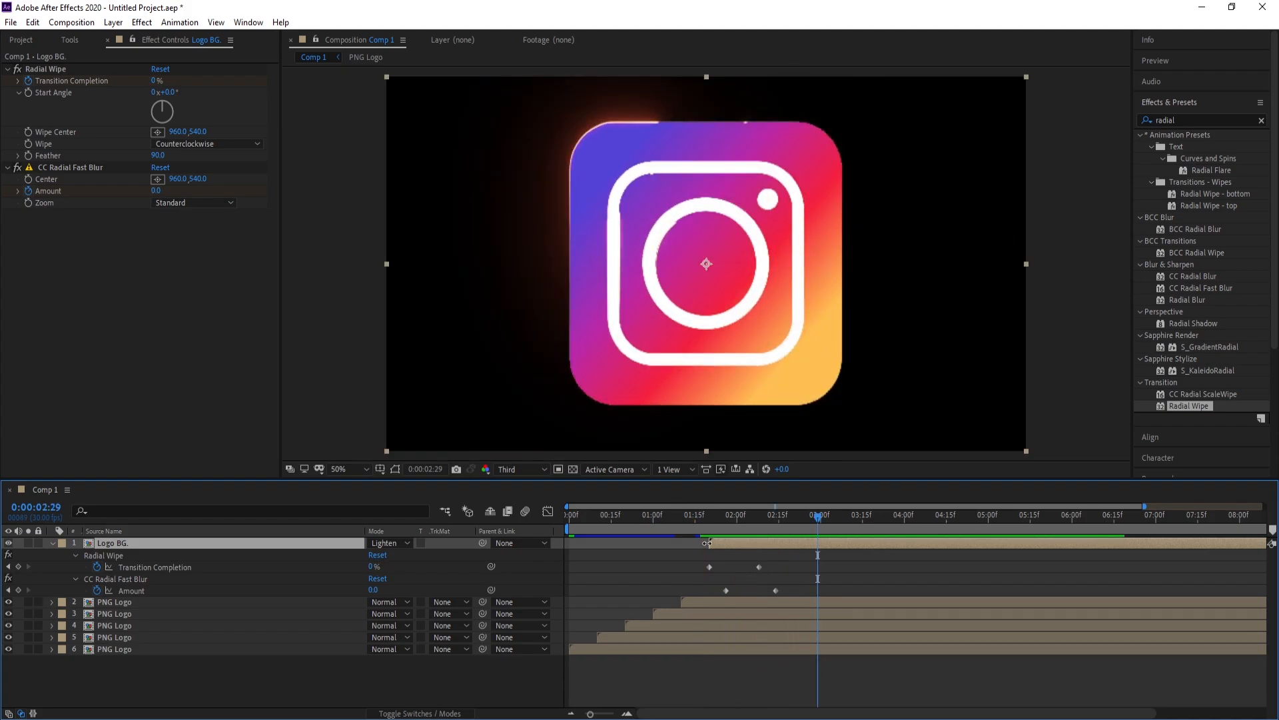
left_click(704, 529)
key("space")
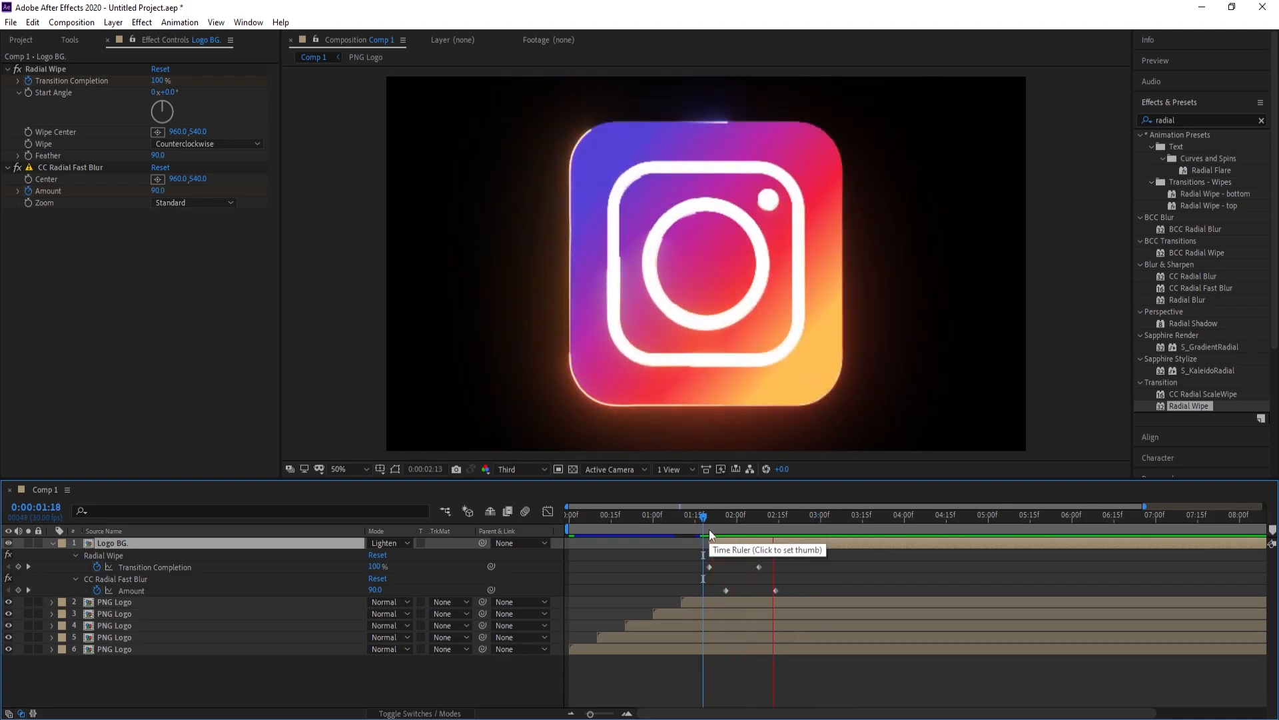
key("space")
left_click_drag(775, 591, 791, 590)
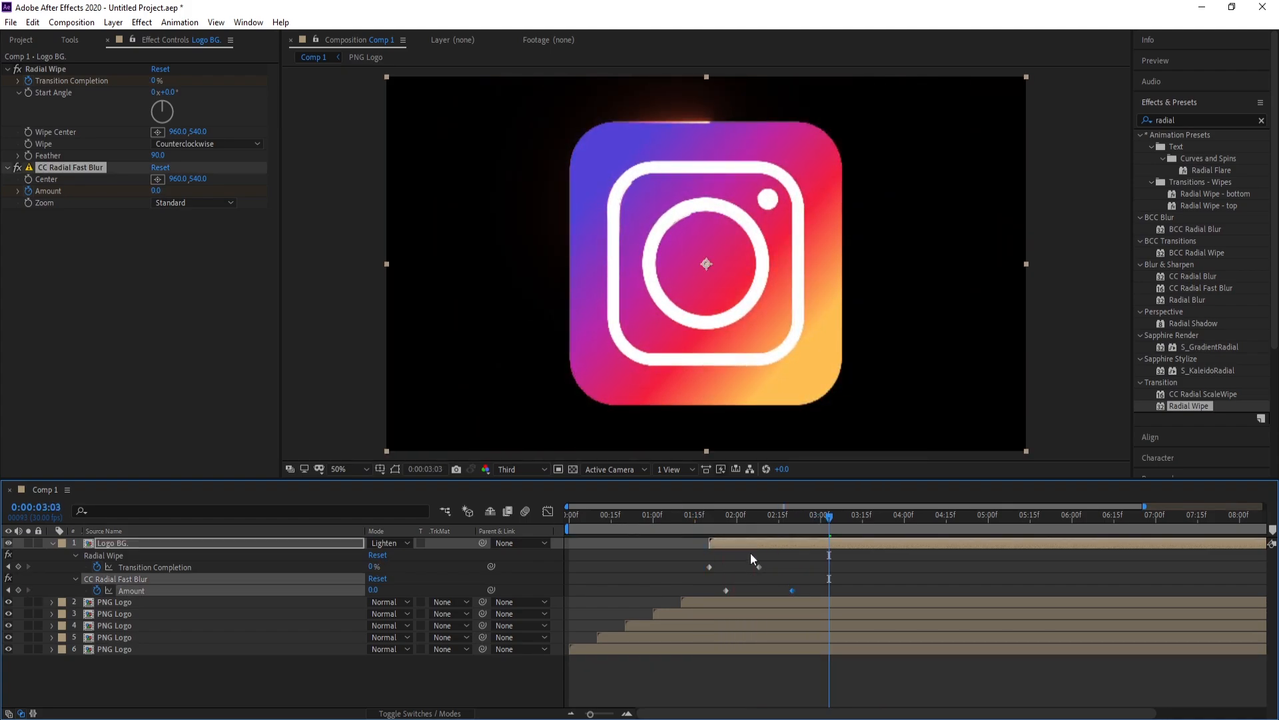
left_click(701, 524)
key("space")
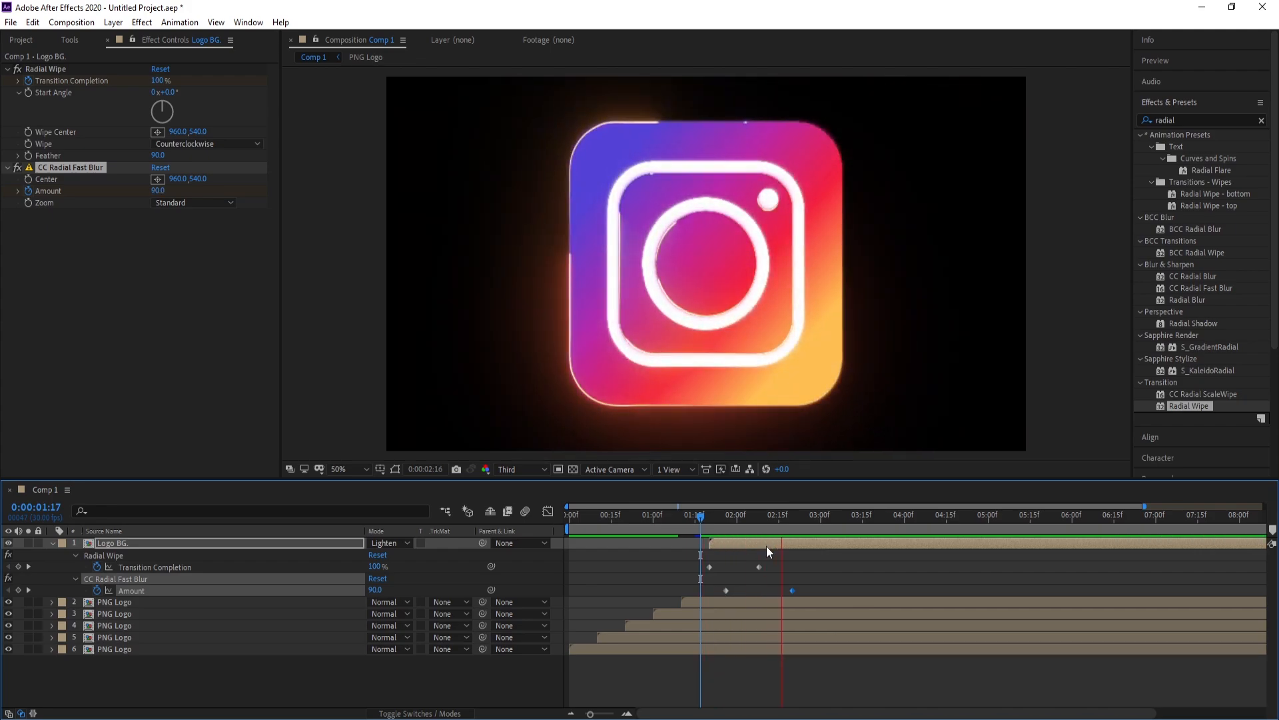
Set the preview resolution to Full, play Comp 1 from the start, and collapse the Logo BG. layer's properties.
left_click_drag(595, 519, 533, 514)
left_click(519, 470)
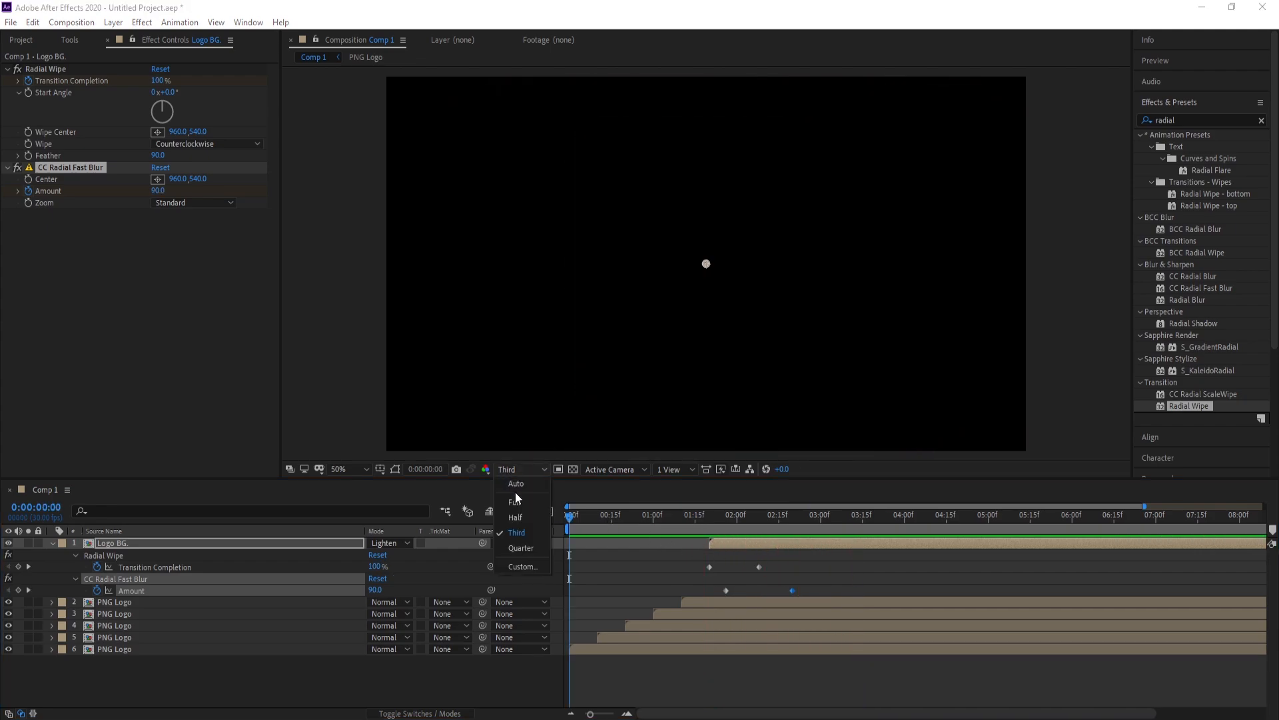
left_click(514, 495)
key("space")
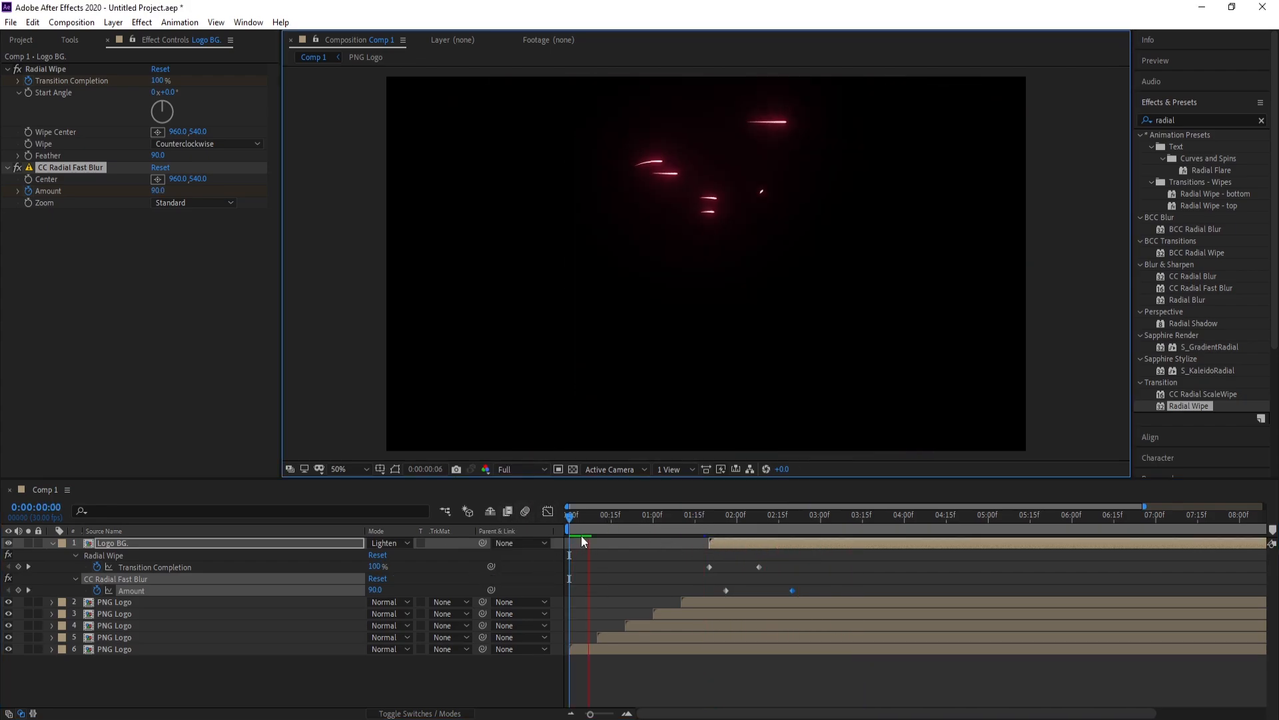
left_click(51, 544)
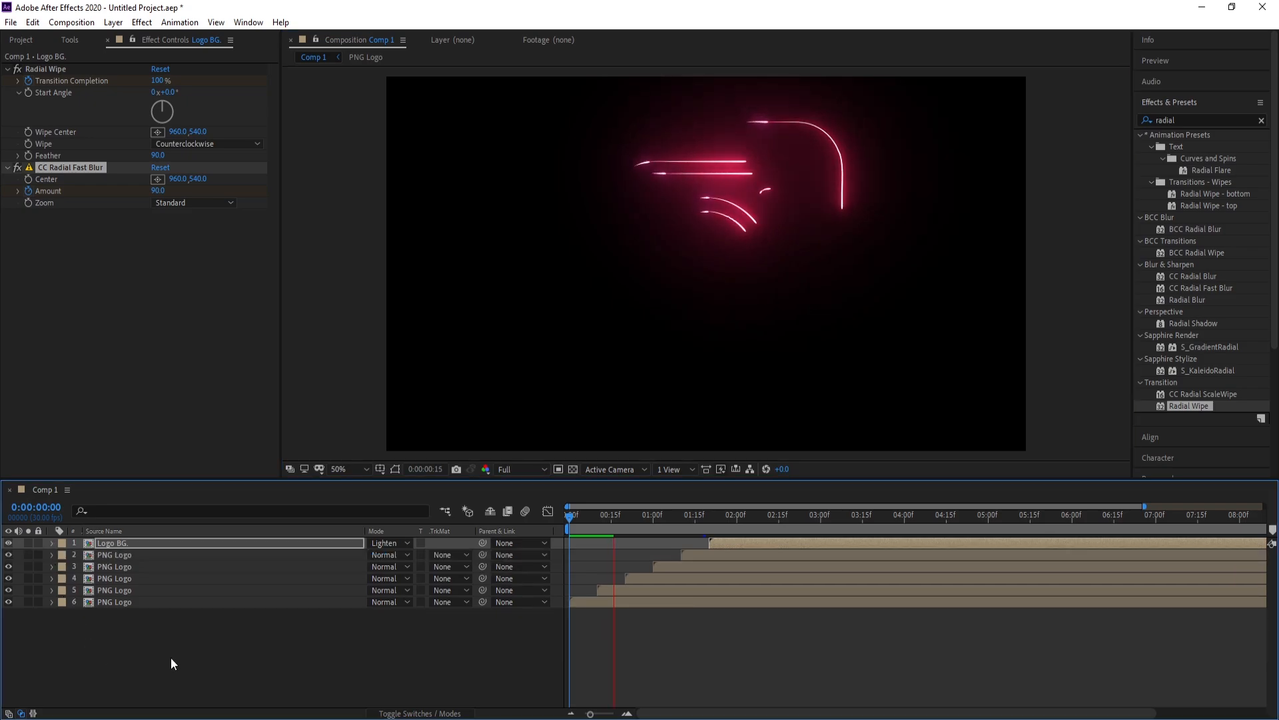